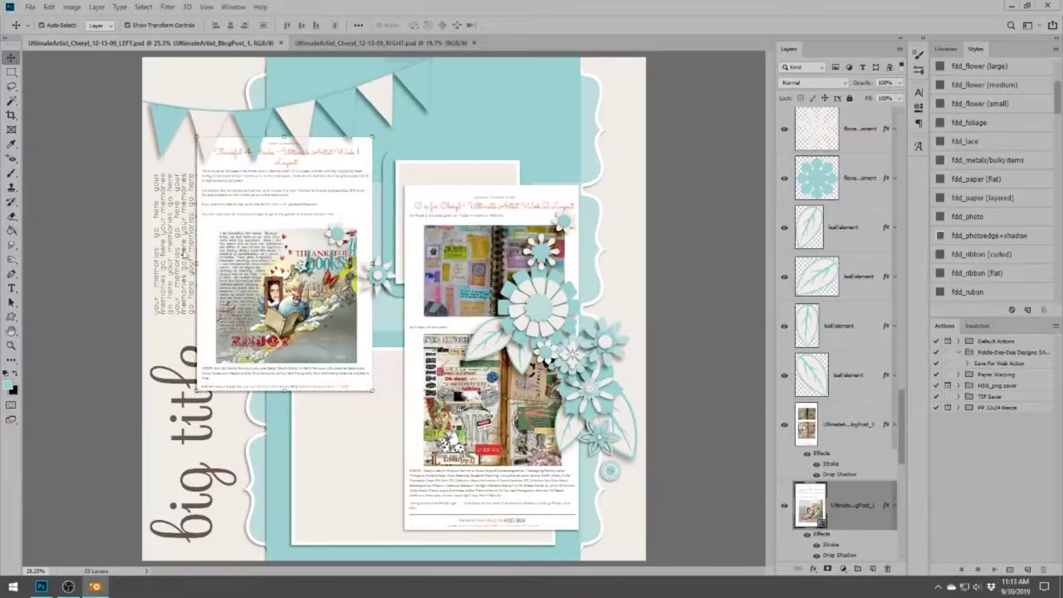
Reposition the two blog screenshots on the left page
click(487, 354)
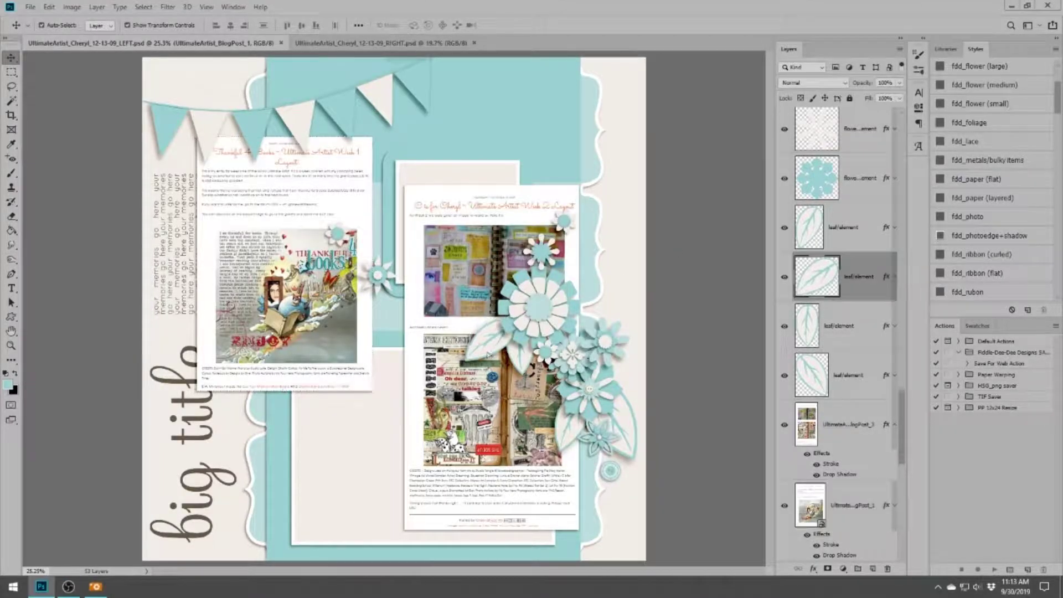
drag(498, 428, 457, 336)
drag(285, 293, 335, 436)
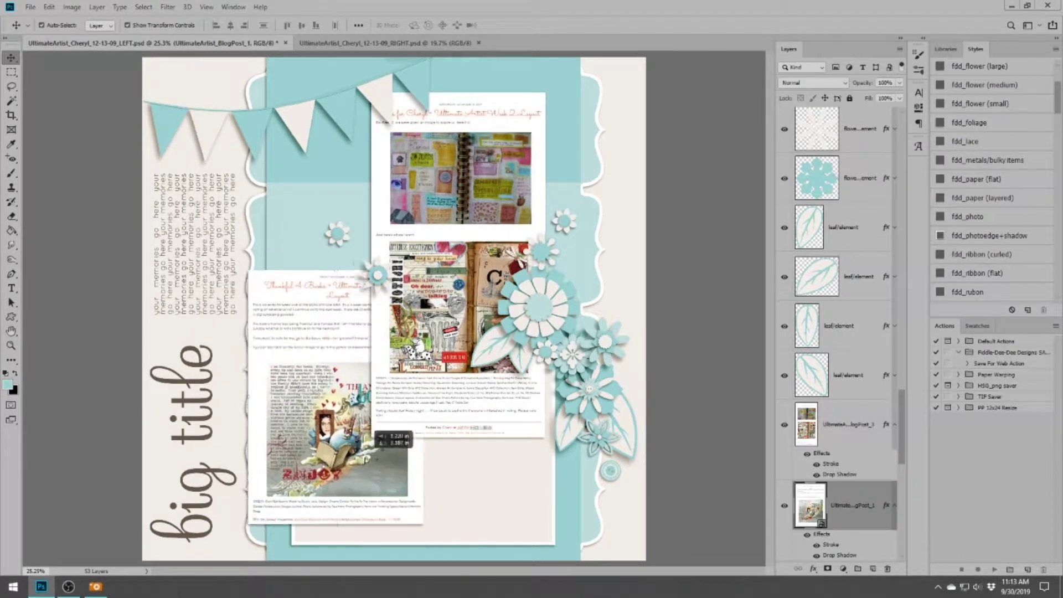
drag(442, 285, 487, 256)
drag(376, 326, 367, 308)
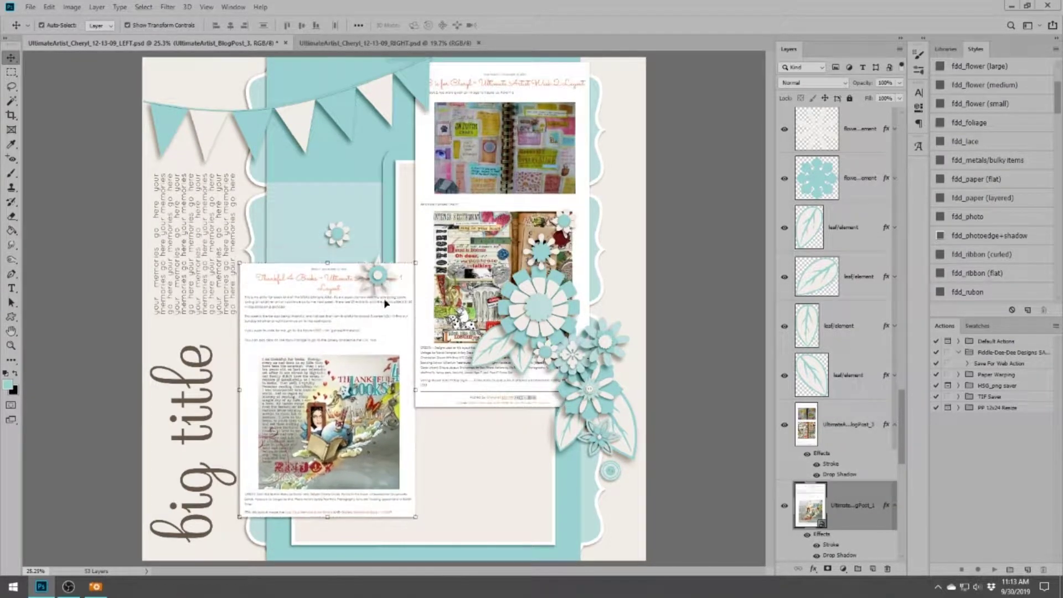
Scale both selected blog screenshots to 75%
shift+click(590, 62)
drag(591, 62, 540, 125)
key(ctrl+z)
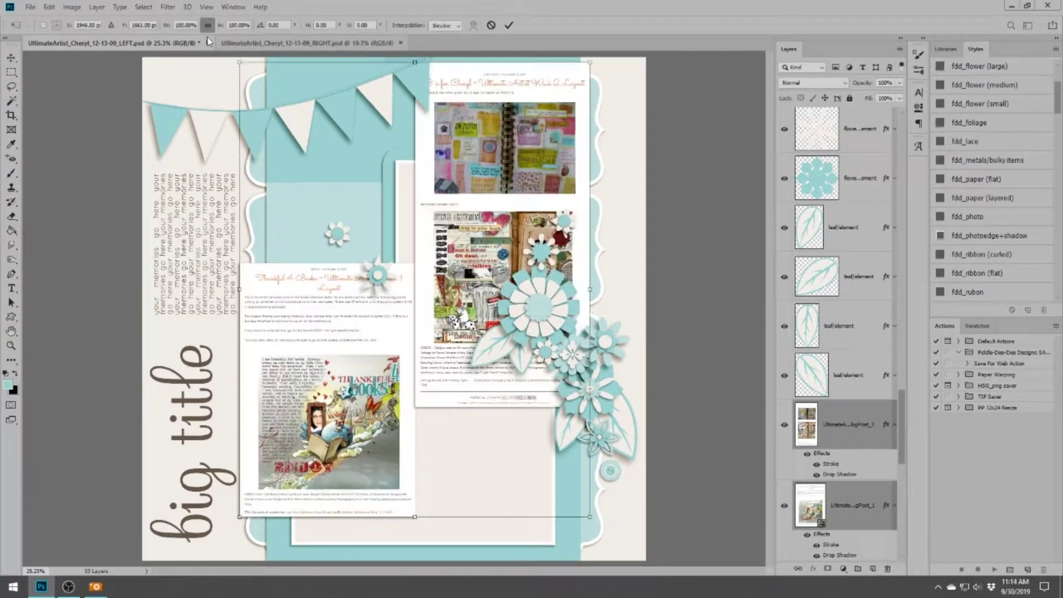
text(75)
key(Return)
key(Return)
Arrange the resized blog screenshots, one at the top and one lower down
drag(507, 167, 479, 183)
drag(344, 310, 464, 158)
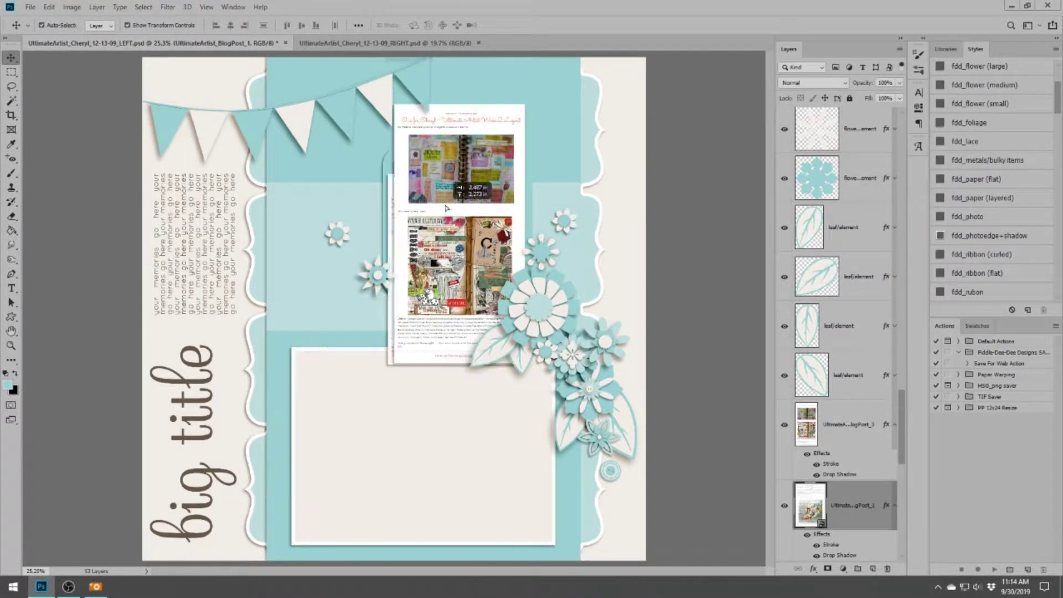
click(406, 299)
drag(406, 299, 378, 355)
drag(452, 183, 464, 202)
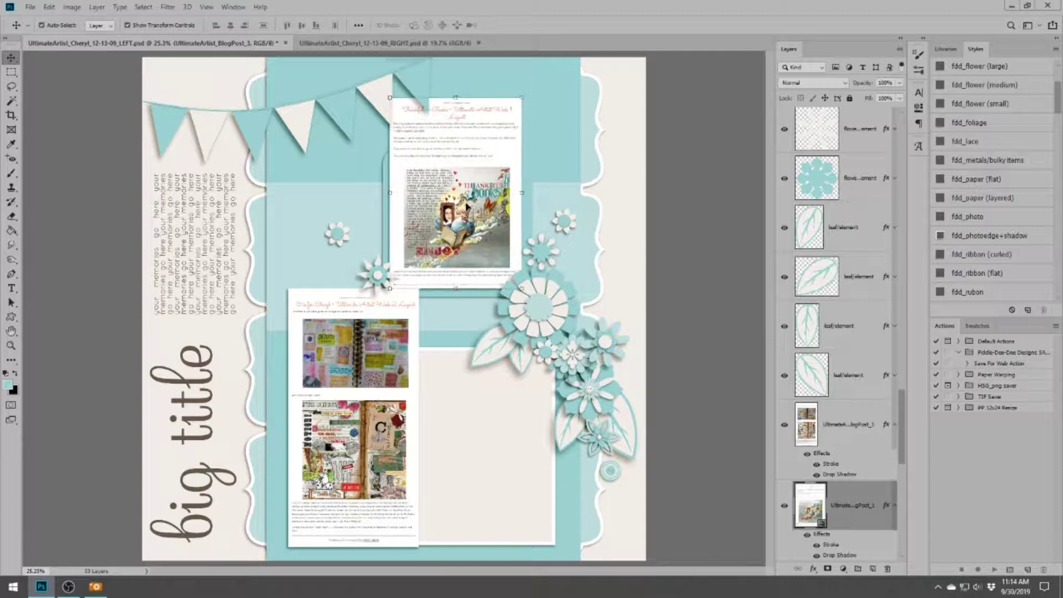
drag(371, 365, 372, 374)
Delete the cream paper block and fine-tune the upper blog screenshot's position
click(505, 442)
key(Delete)
scroll(879, 439, down, 2)
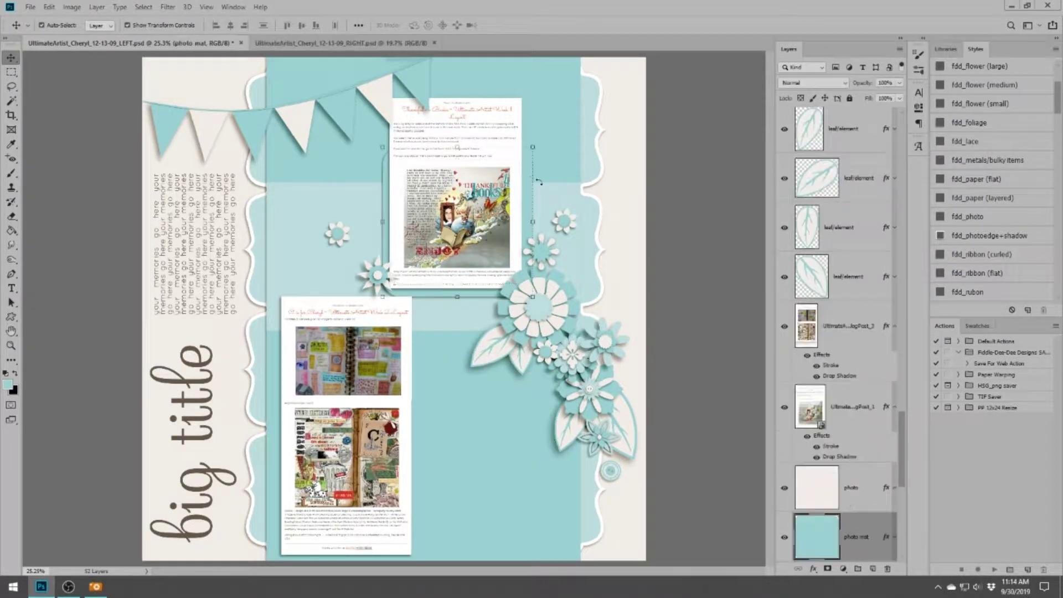
click(853, 357)
drag(460, 183, 462, 199)
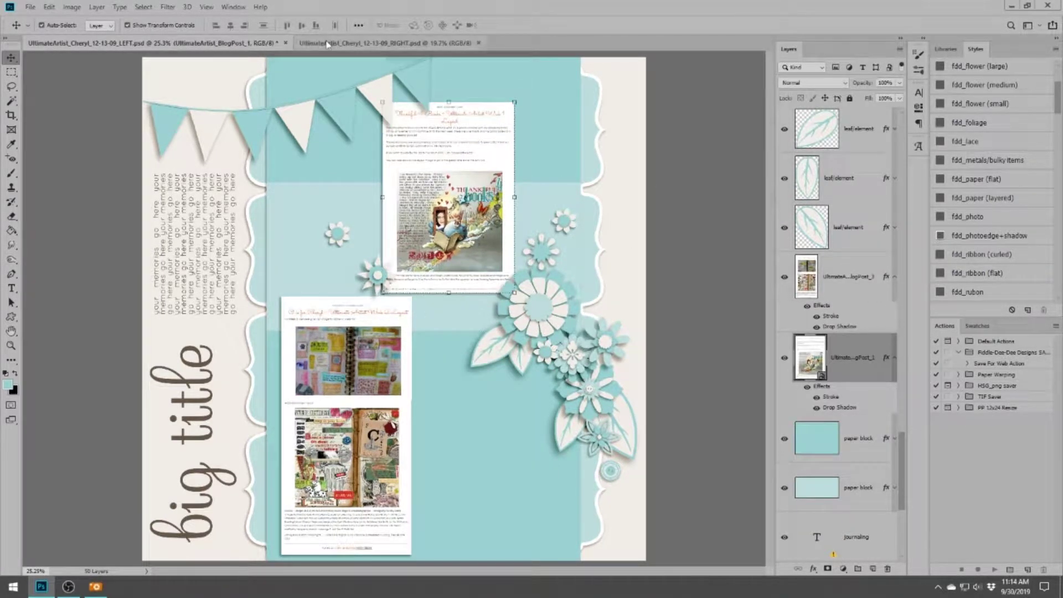
On the right page, fit the blog screenshots into the top and lower frames
key(ctrl+Tab)
drag(312, 262, 309, 273)
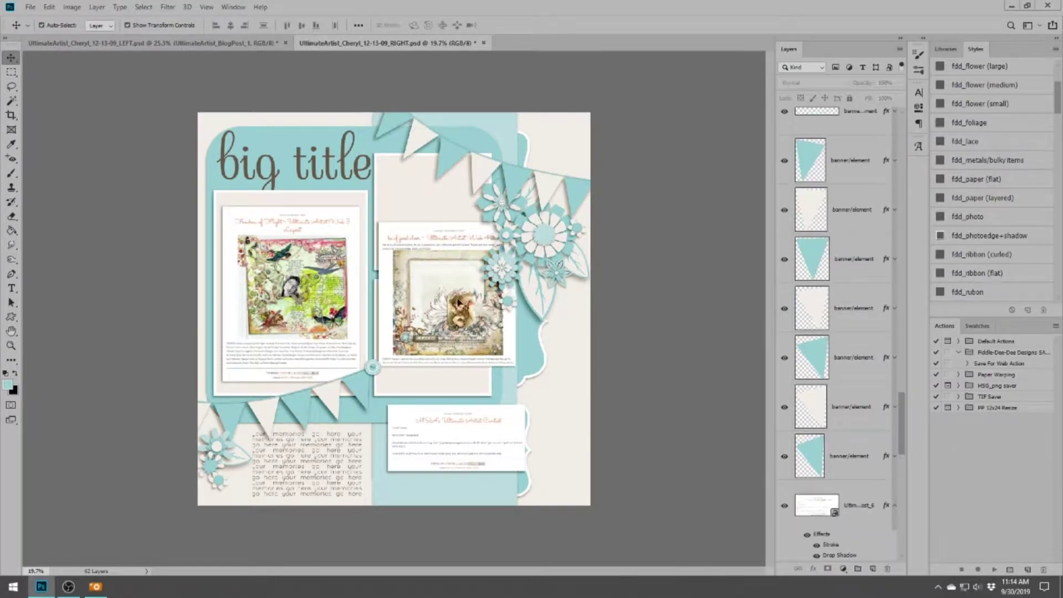
drag(434, 335, 460, 266)
scroll(394, 309, up, 1)
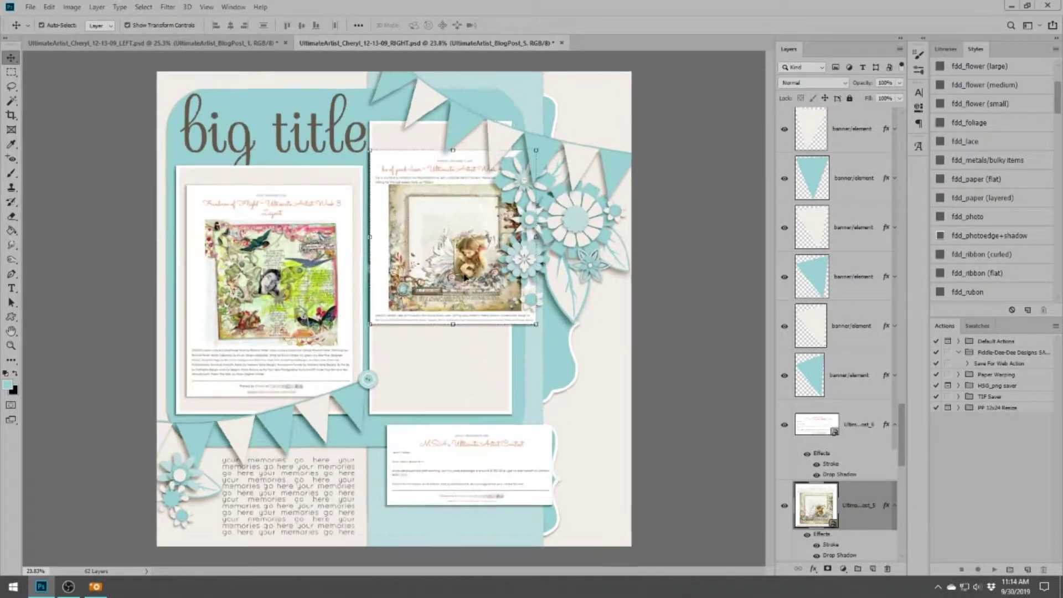
drag(326, 284, 327, 289)
drag(474, 271, 460, 293)
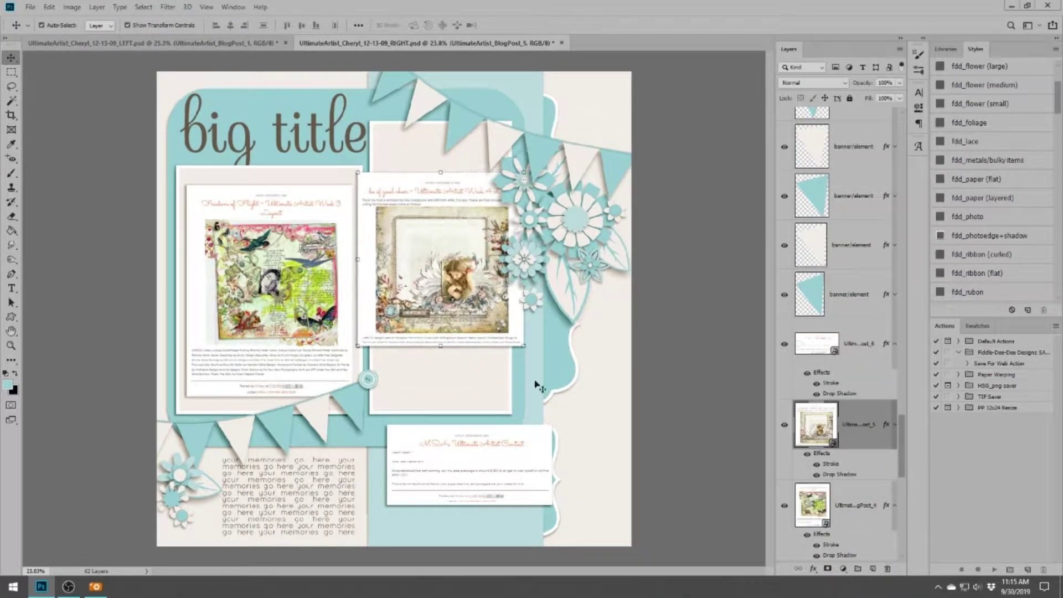
drag(512, 452, 500, 378)
scroll(871, 419, down, 3)
click(853, 340)
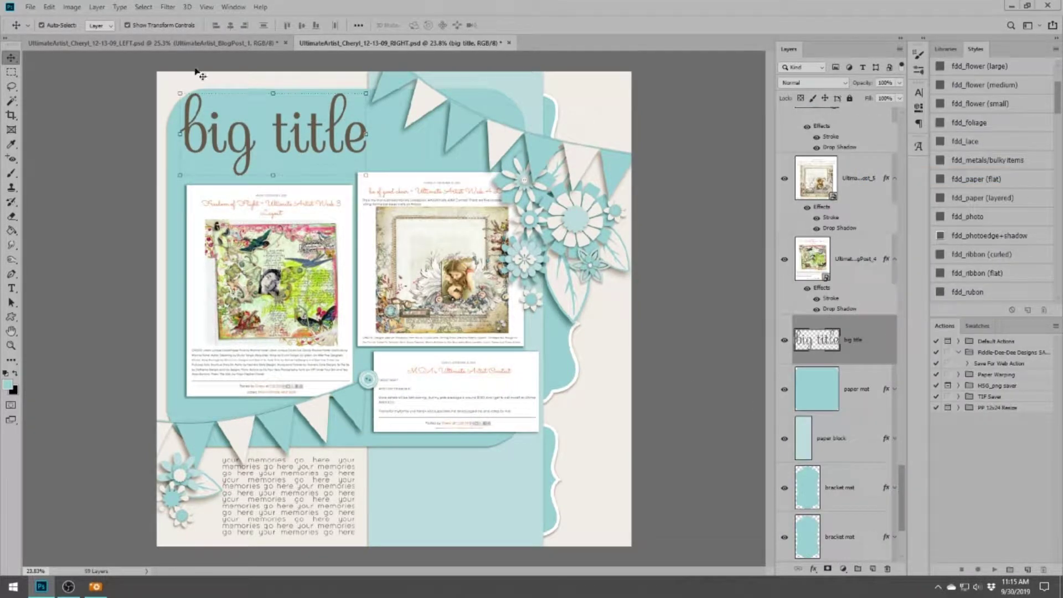
key(ctrl+Tab)
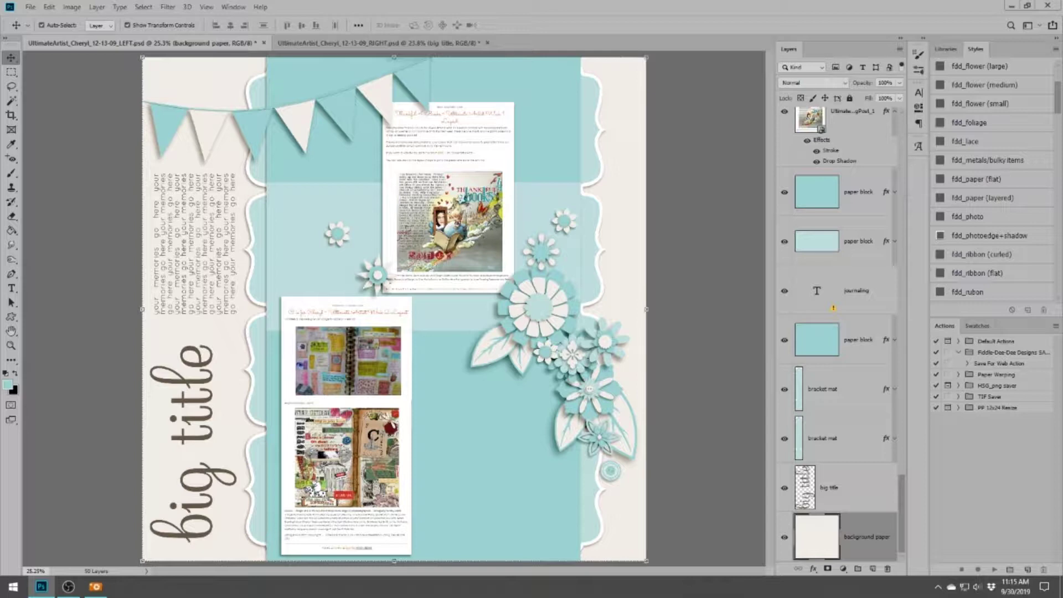
Duplicate the plaid background paper into the right page document
right_click(853, 493)
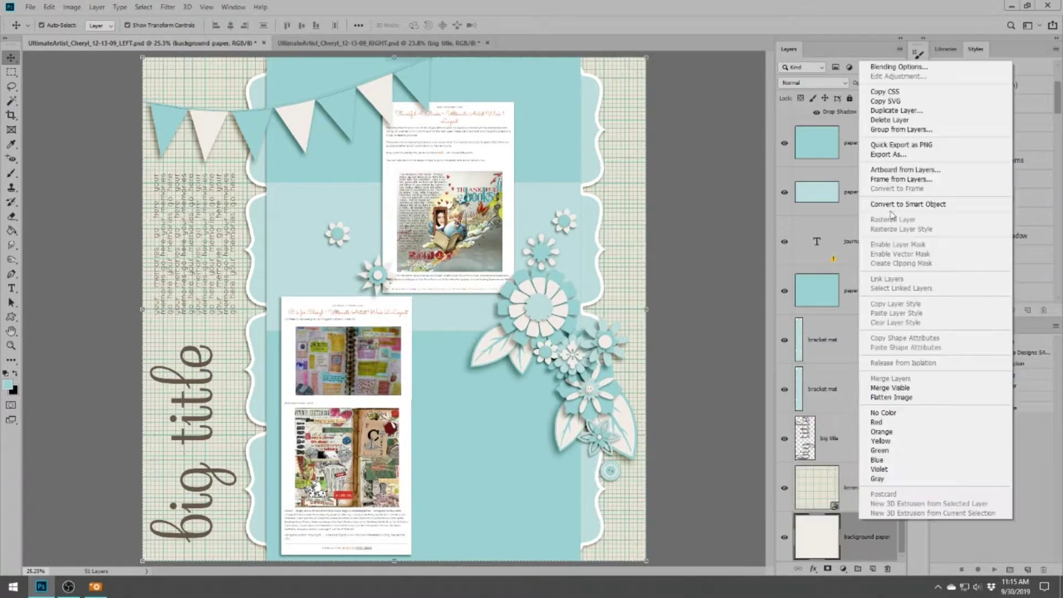
key(ctrl+Tab)
key(ctrl+Tab)
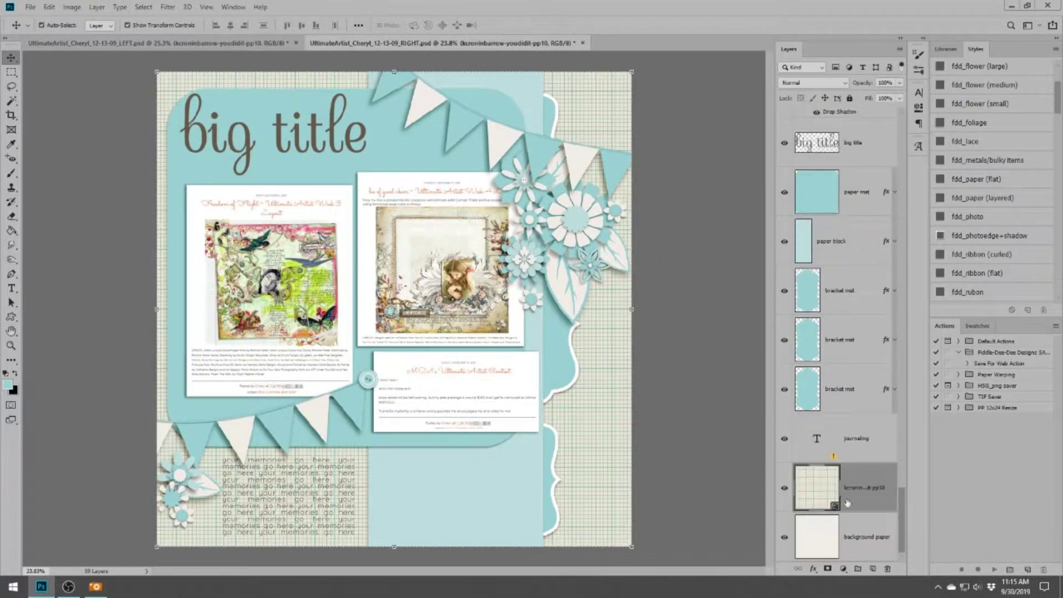
right_click(853, 532)
click(925, 130)
key(ctrl+Tab)
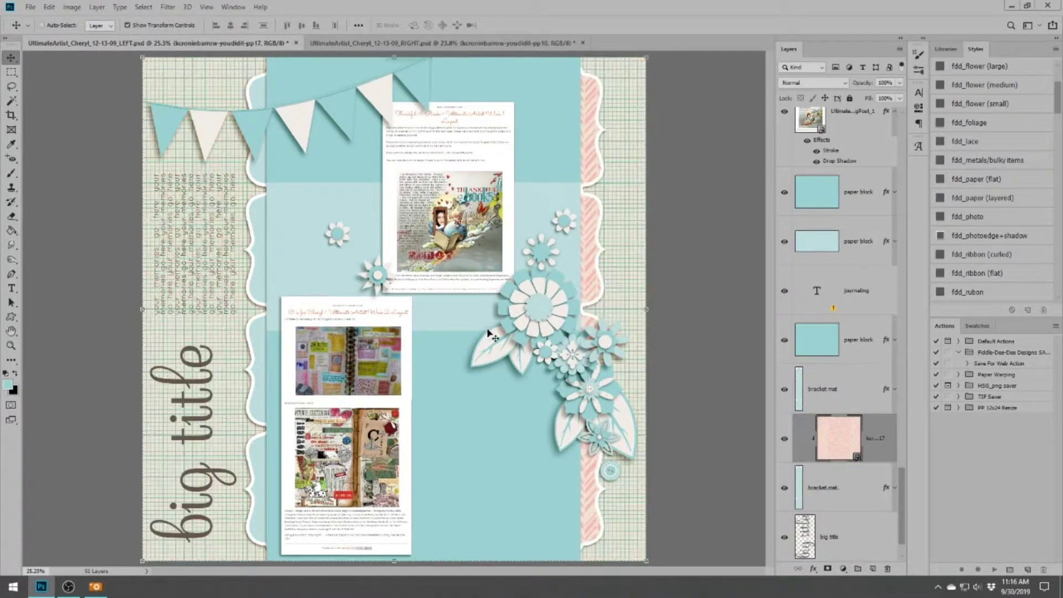
Paste star paper, clip and merge it onto both left-page side mats
click(264, 219)
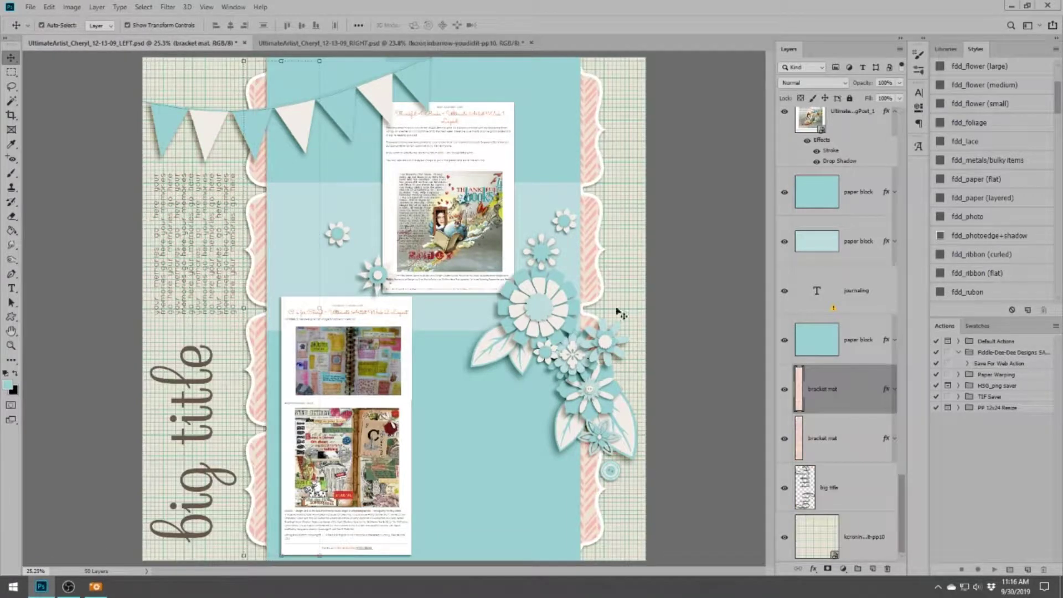
key(ctrl+v)
key(ctrl+alt+g)
key(ctrl+e)
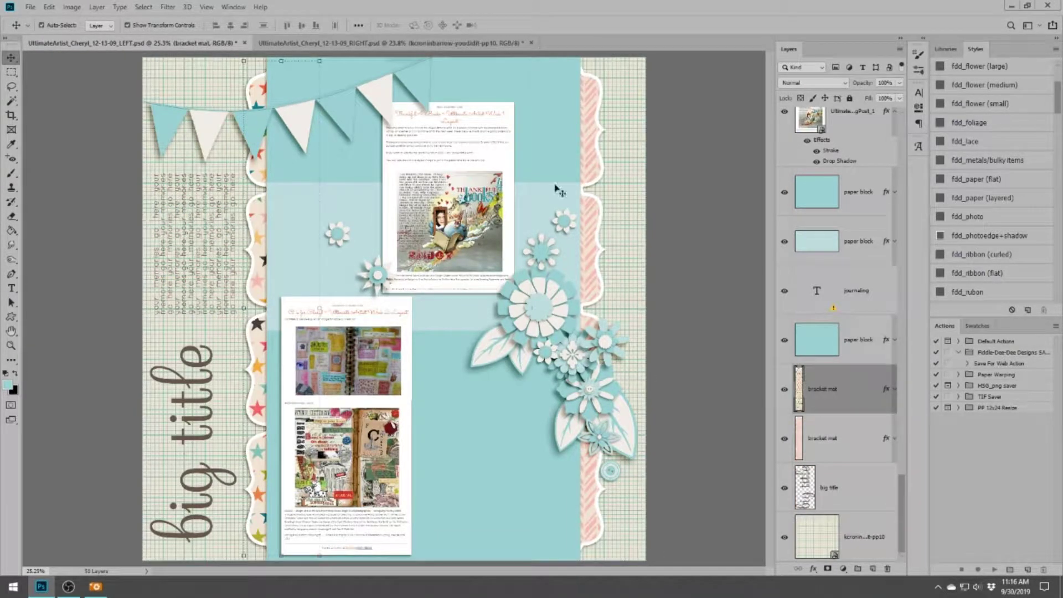
key(alt+bracketleft)
key(ctrl+v)
key(ctrl+alt+g)
key(ctrl+e)
Paste, clip and merge star paper onto the right page's scalloped mat
click(384, 46)
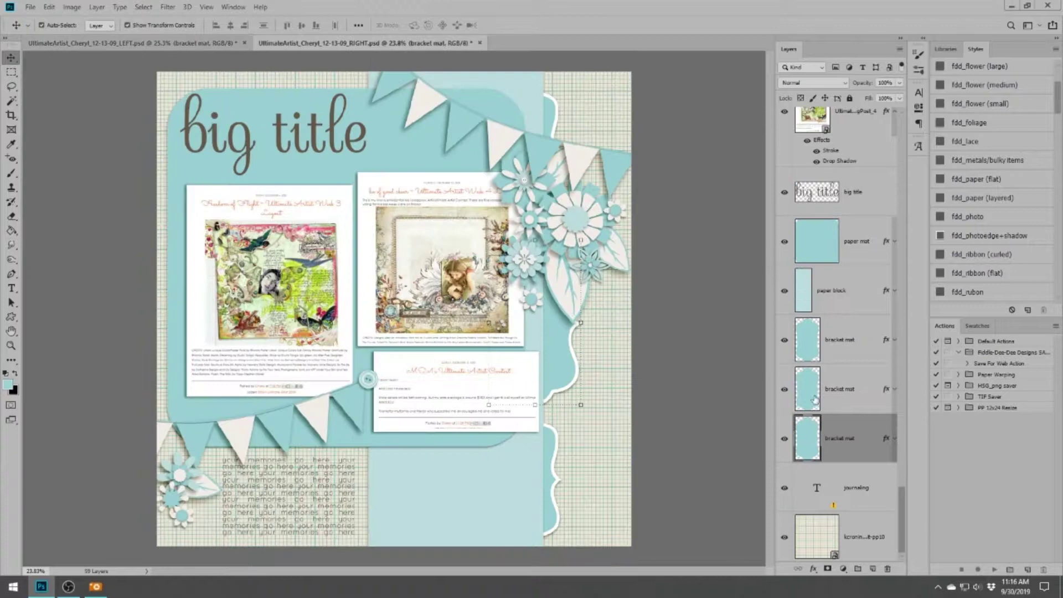
key(ctrl+v)
key(ctrl+alt+g)
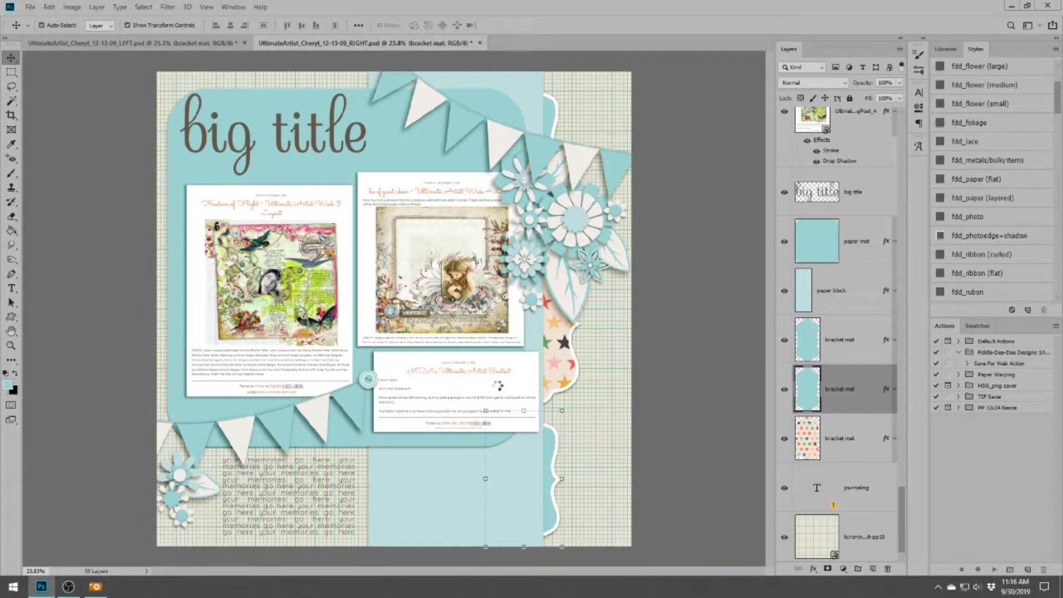
key(ctrl+e)
key(ctrl+Tab)
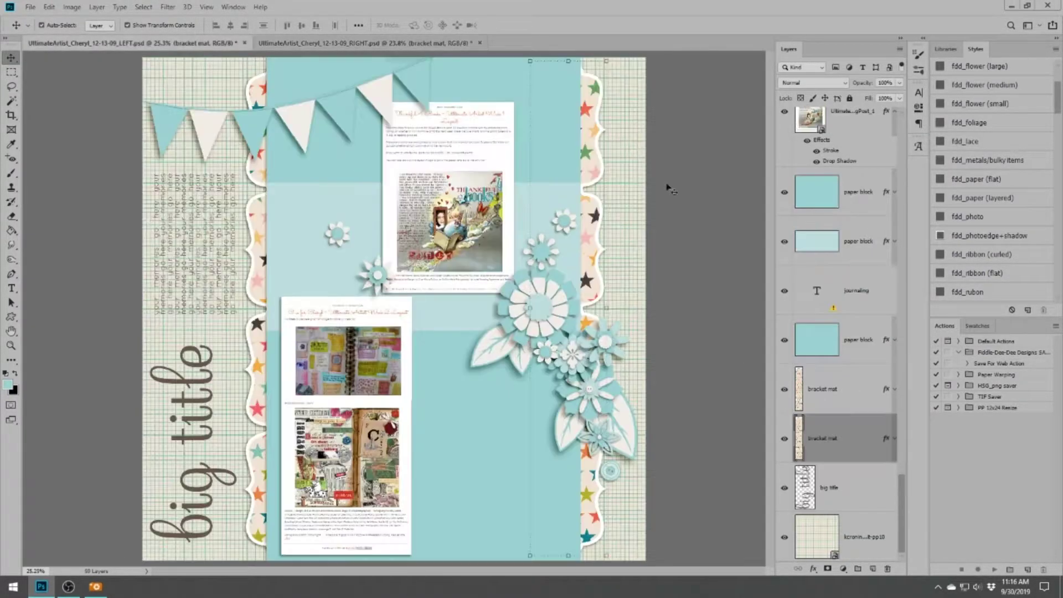
Inspect the side mat's Stroke layer style settings
double_click(887, 438)
click(638, 135)
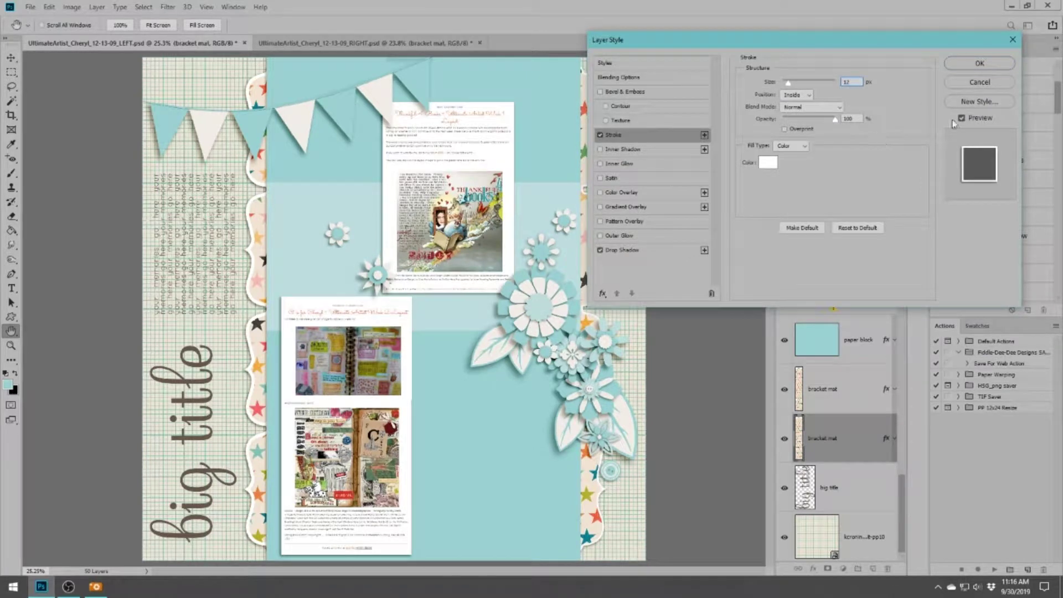
click(980, 63)
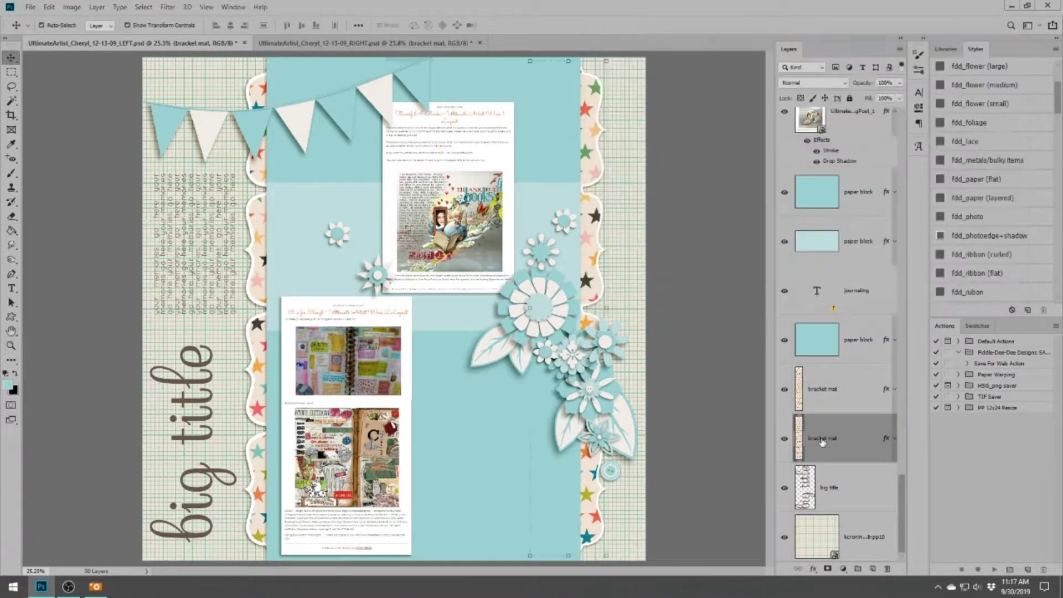
Clear the layer style from the right page's side mat layer
right_click(798, 438)
click(864, 368)
key(ctrl+Tab)
right_click(862, 530)
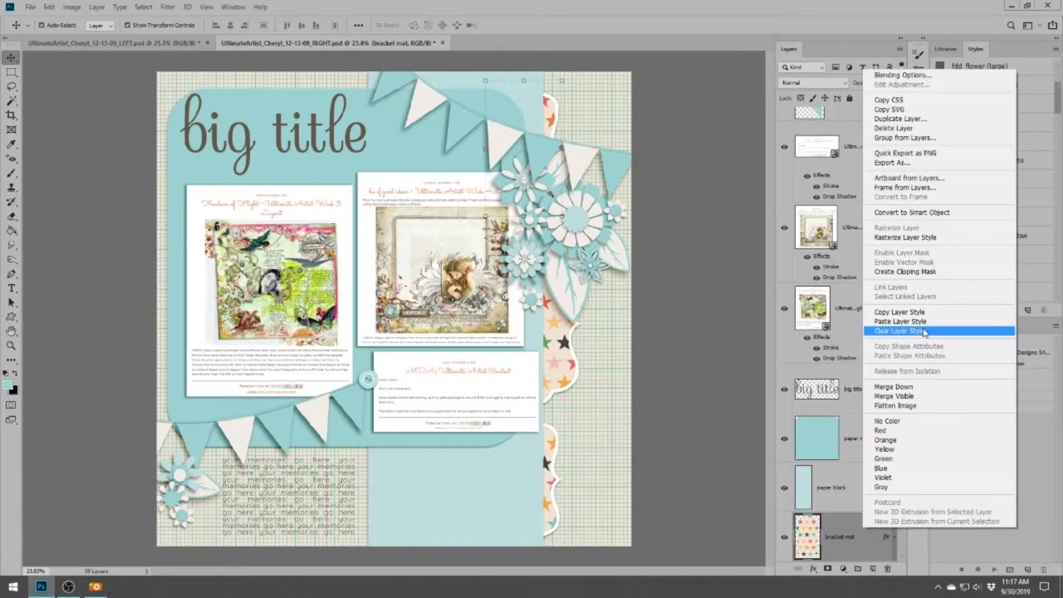
click(886, 327)
key(ctrl+Tab)
Select the lighter blue paper block and compare both pages
click(552, 206)
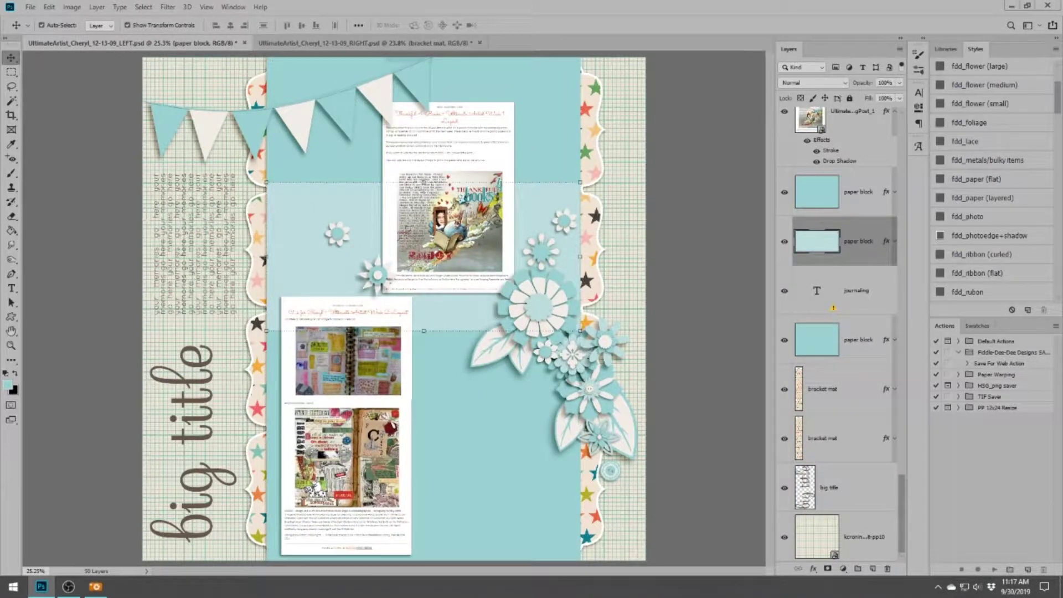
click(304, 44)
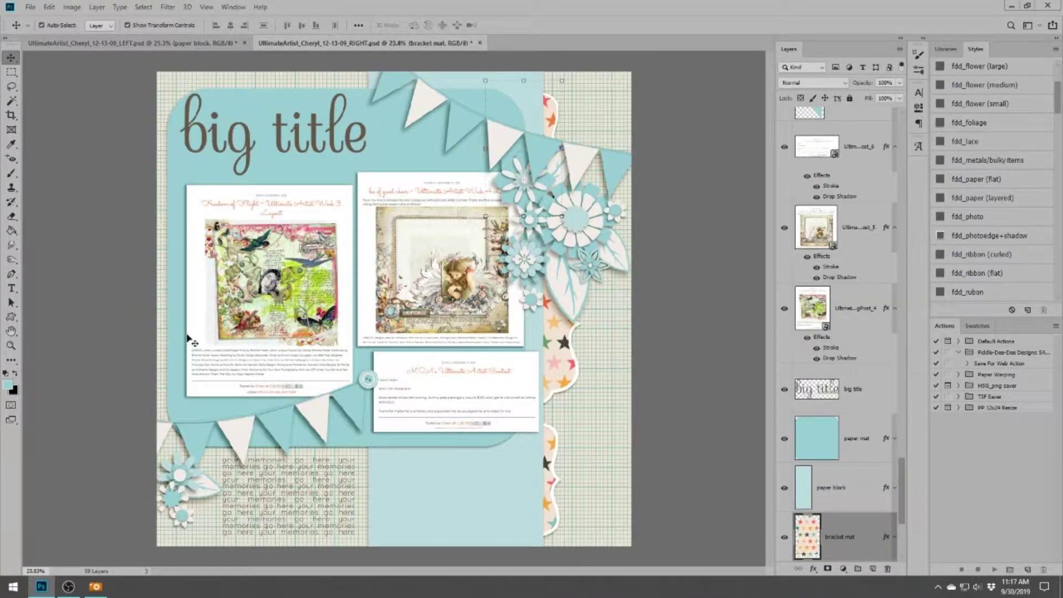
click(186, 42)
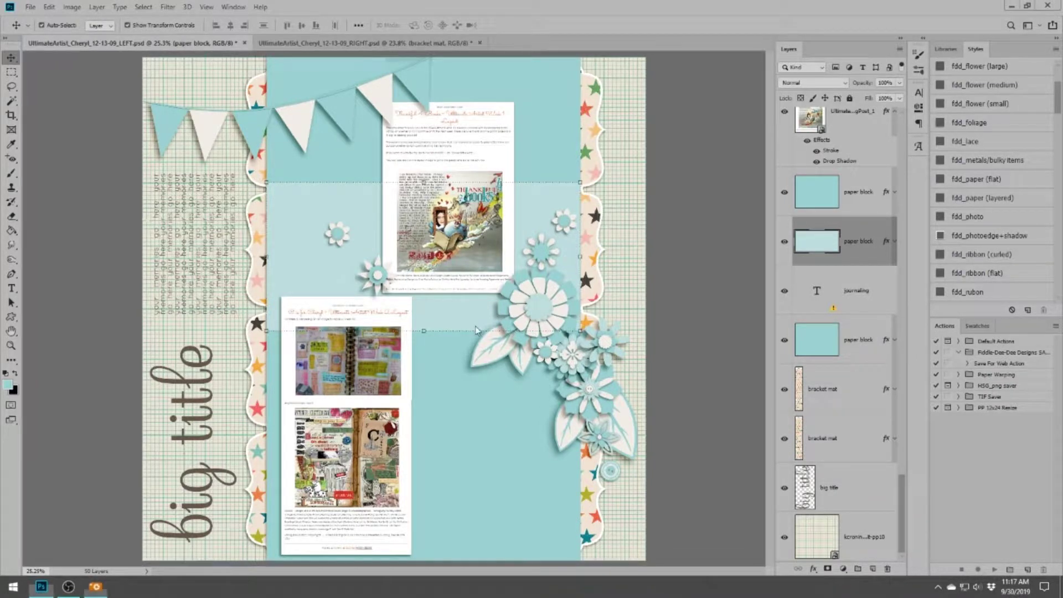
Try clipping peach solid paper to the paper block, then delete that layer
key(ctrl+v)
key(ctrl+alt+g)
click(49, 7)
click(67, 14)
right_click(837, 250)
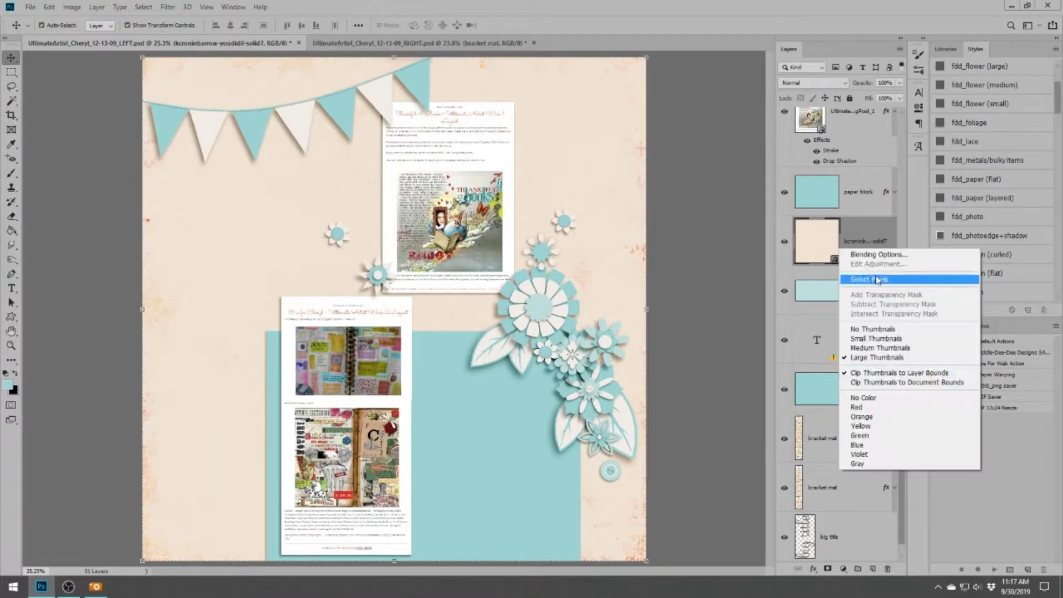
right_click(879, 241)
click(891, 152)
Remove the peach solid paper from the right page as well
click(560, 434)
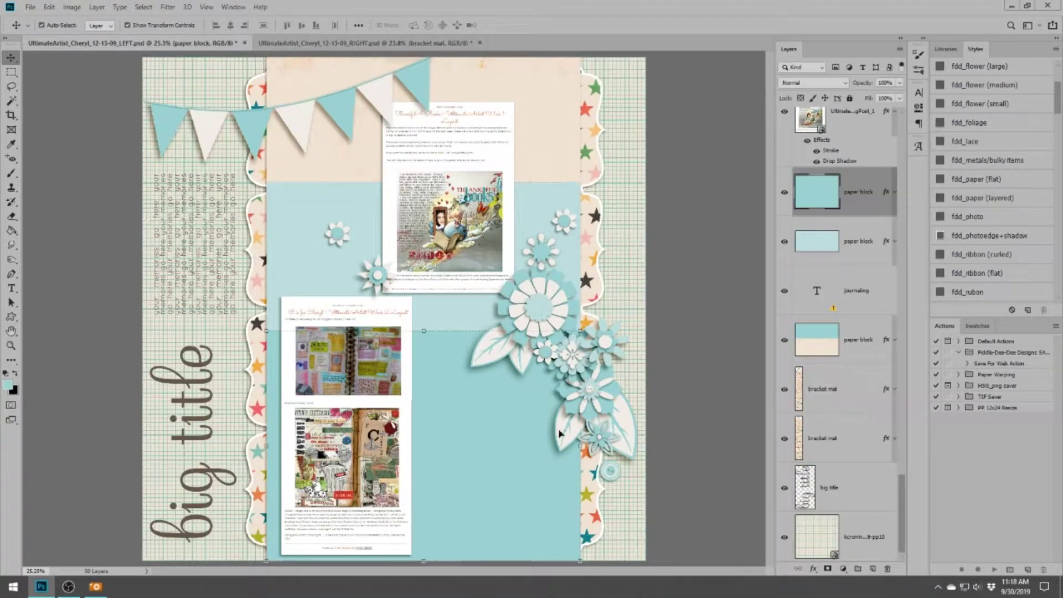
key(ctrl+z)
key(ctrl+shift+z)
click(365, 42)
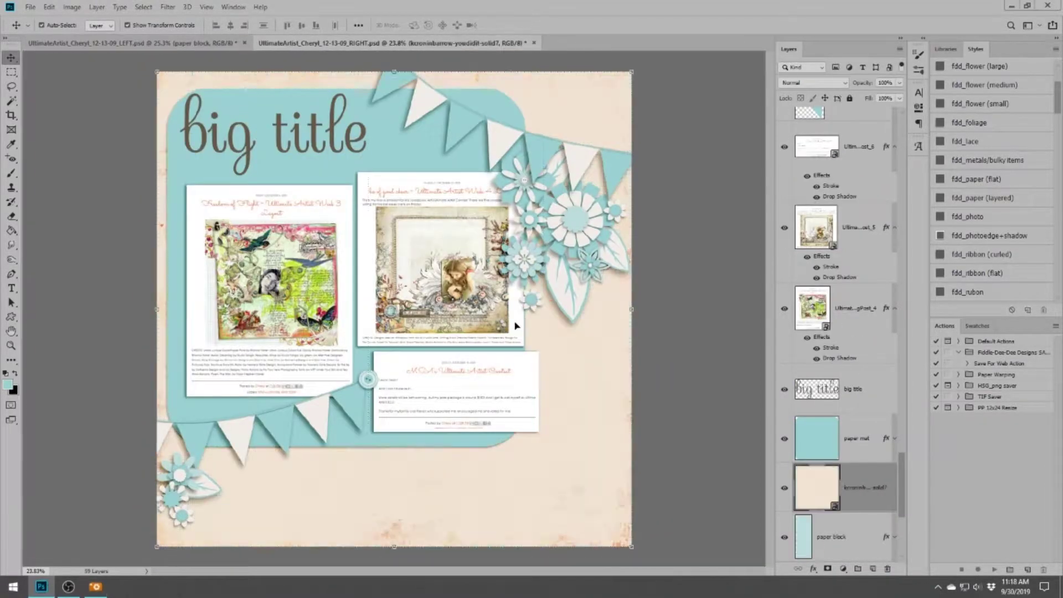
key(Delete)
key(ctrl+Tab)
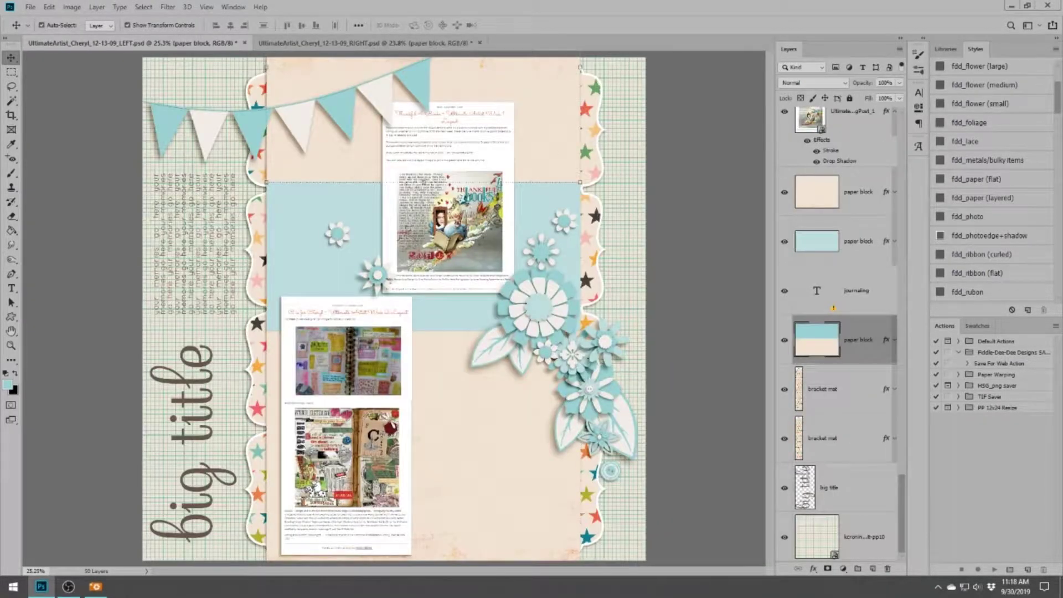
Paste the bunting paper over the right page's blue mat and position it
click(424, 330)
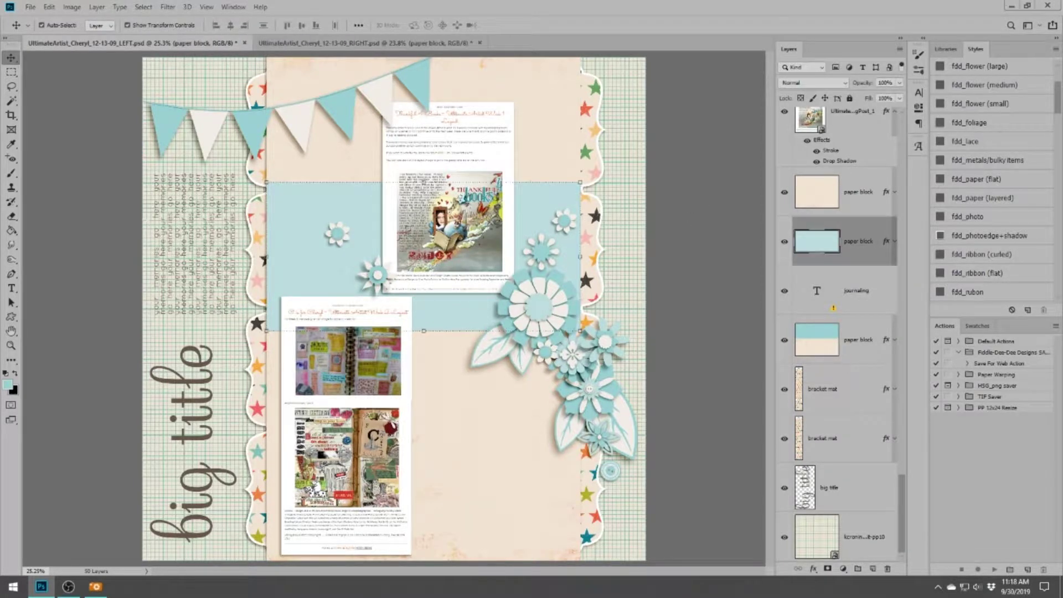
key(ctrl+Tab)
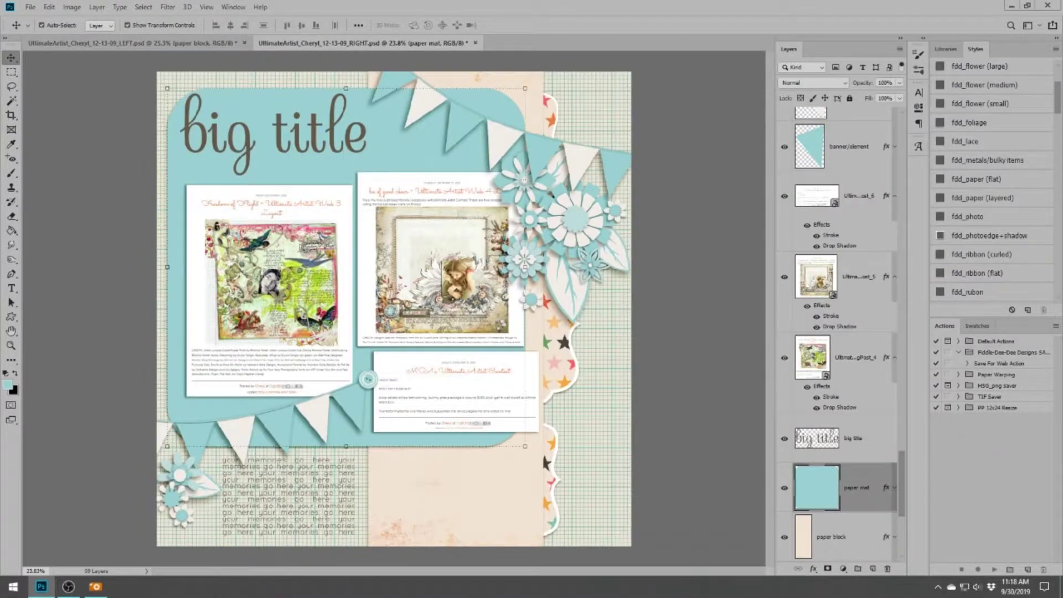
key(ctrl+v)
drag(817, 487, 817, 512)
key(ctrl+Tab)
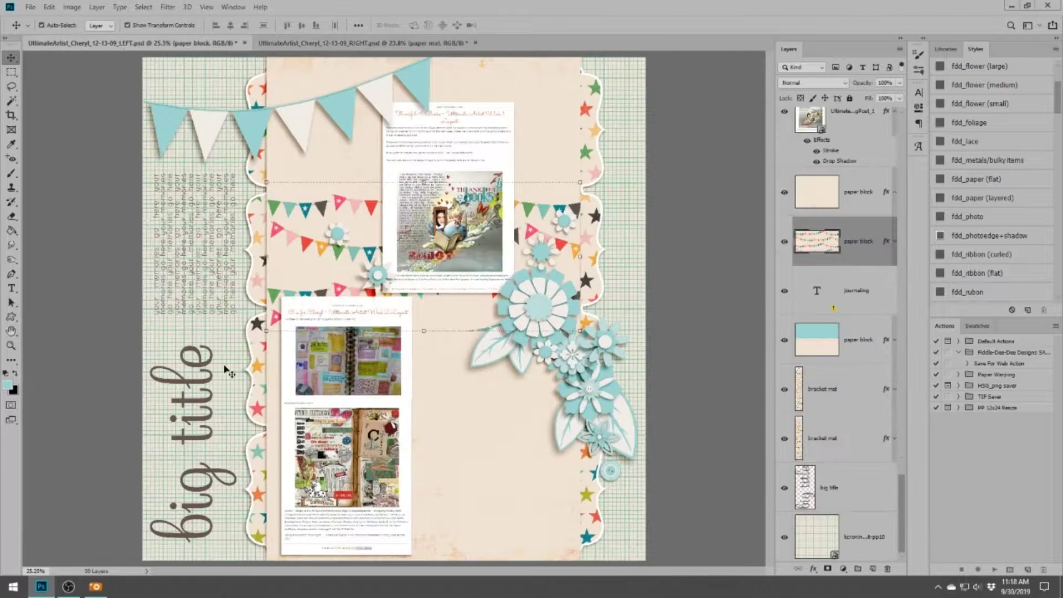
key(ctrl+Tab)
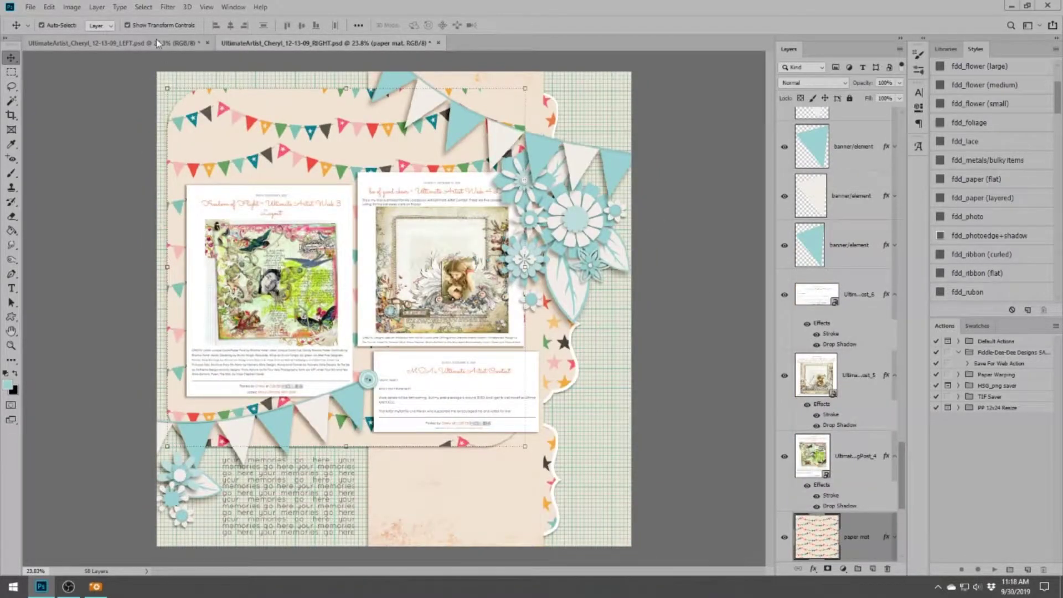
click(158, 43)
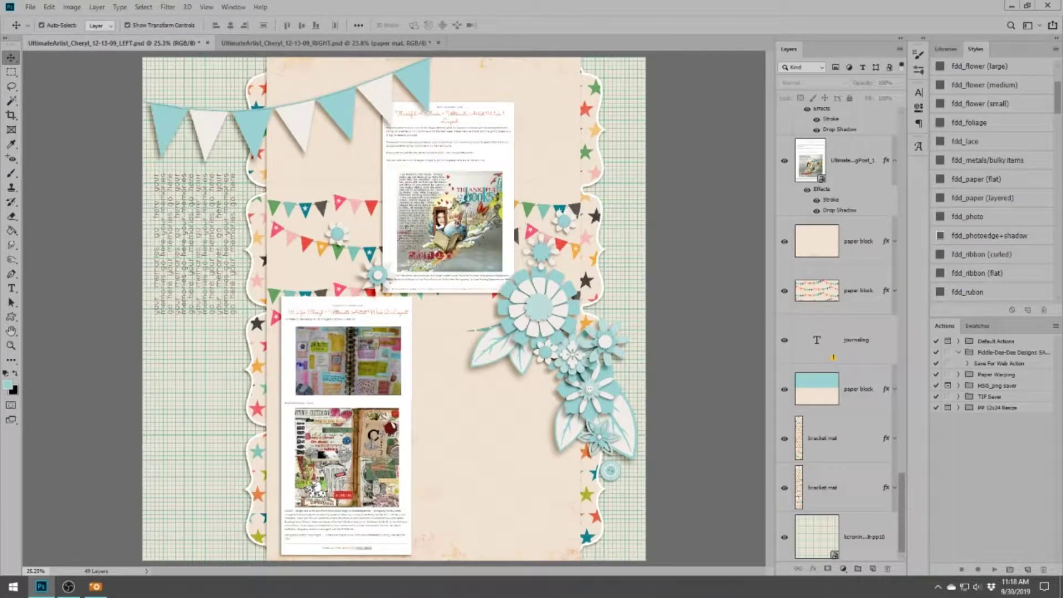
Fill the lower, upper and right-page paper blocks with dark star paper
click(492, 390)
key(ctrl+v)
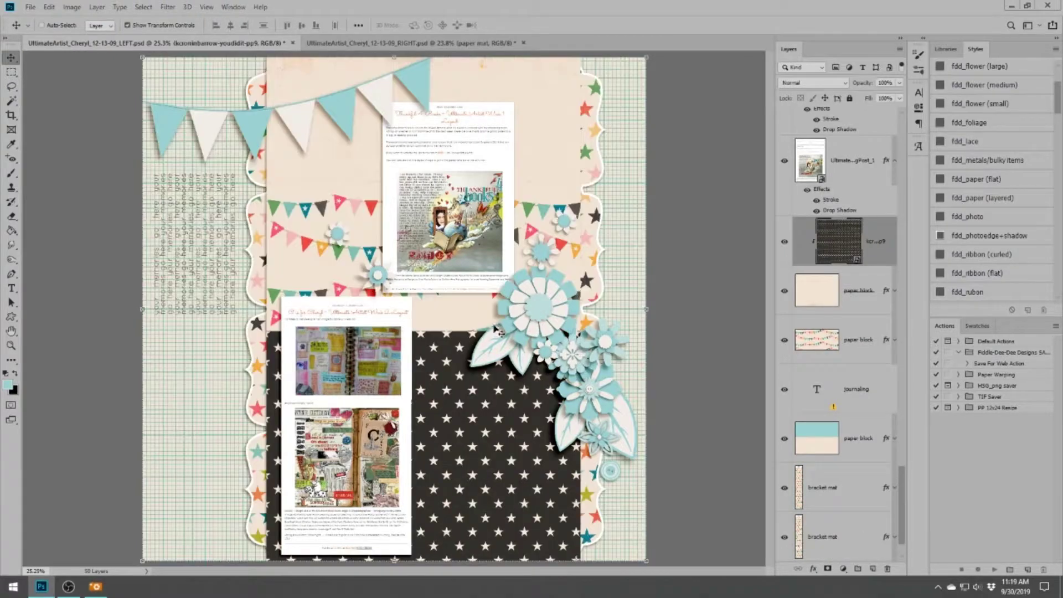
key(ctrl+v)
click(360, 42)
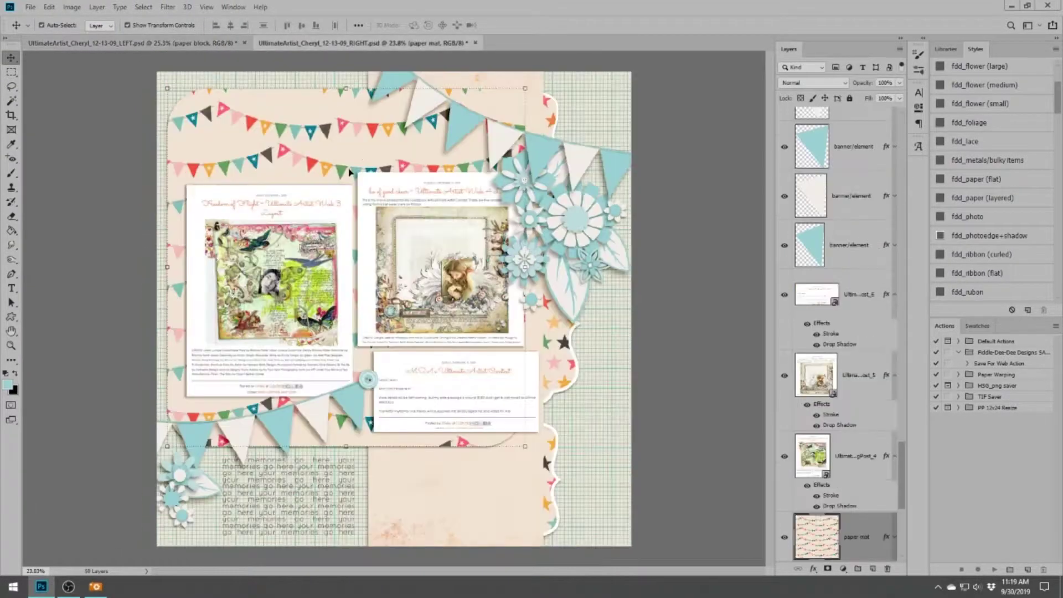
click(453, 350)
key(ctrl+v)
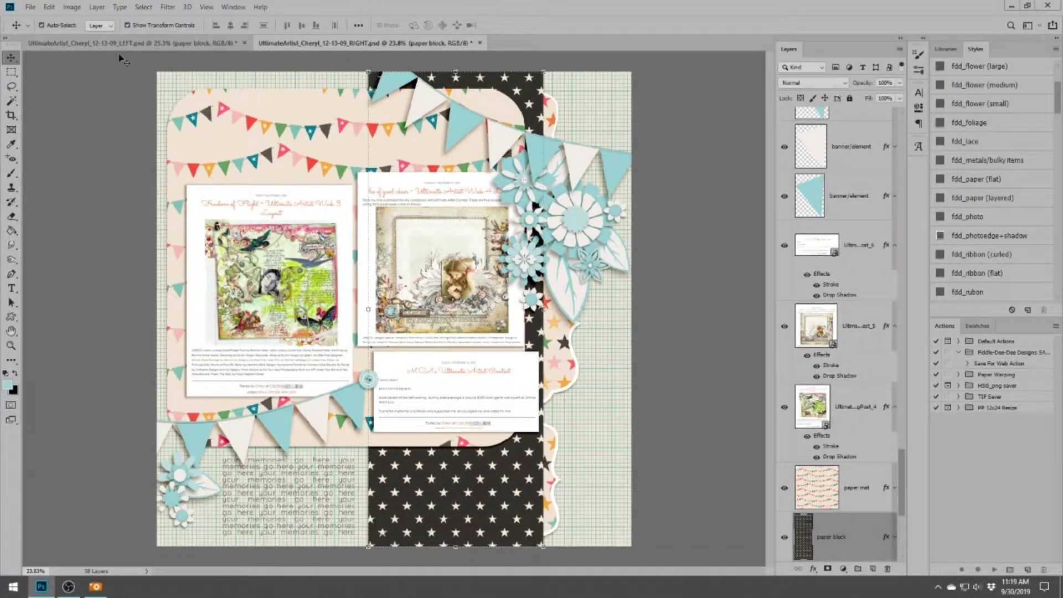
click(122, 43)
Swap the stars for pink chevron paper on all three blocks, then paste YIPPEE art
click(545, 433)
key(ctrl+v)
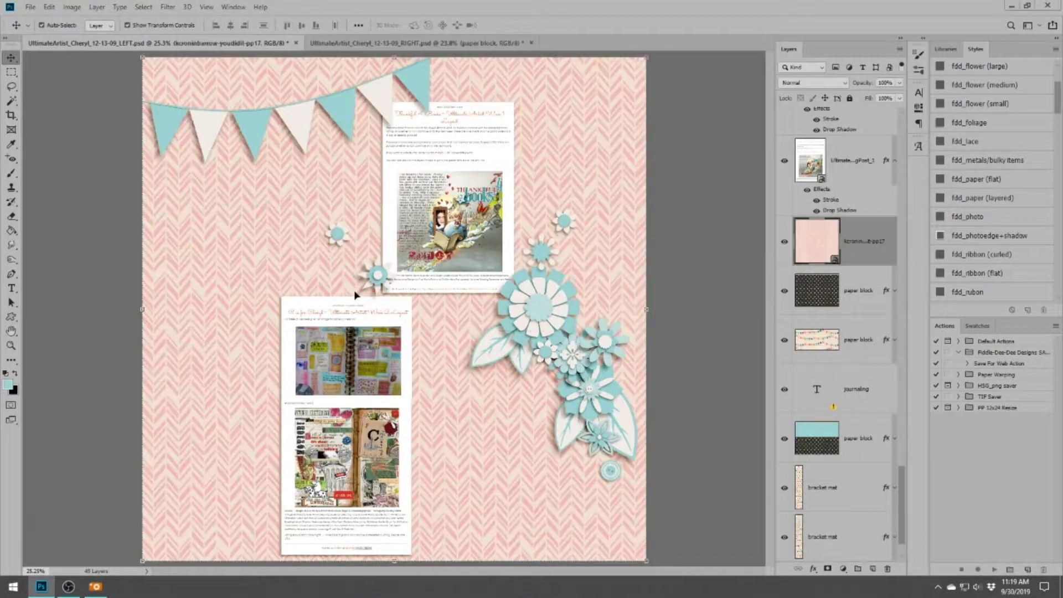
click(528, 136)
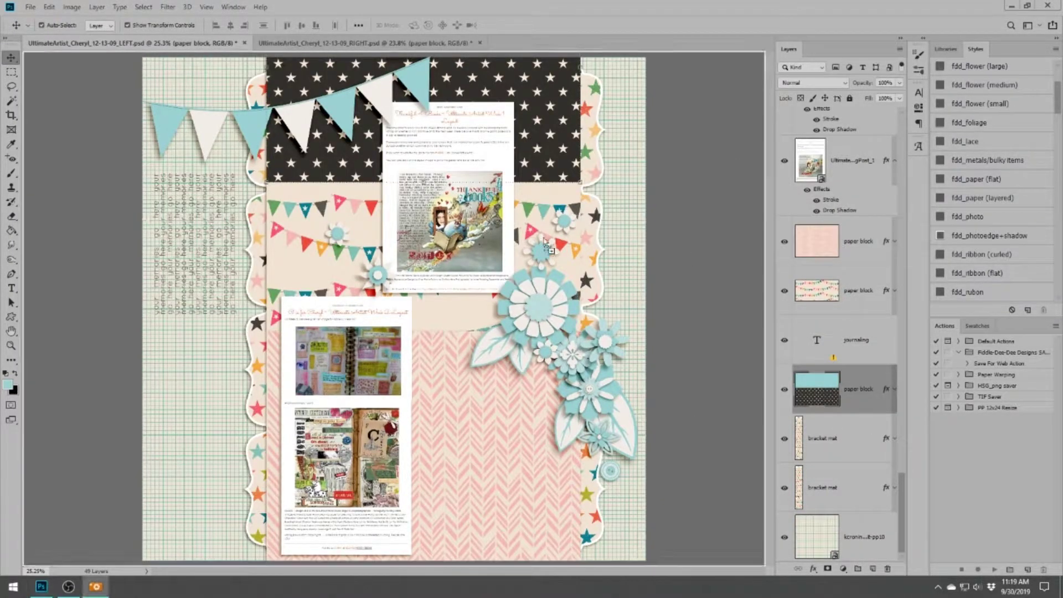
key(ctrl+v)
click(387, 44)
key(ctrl+v)
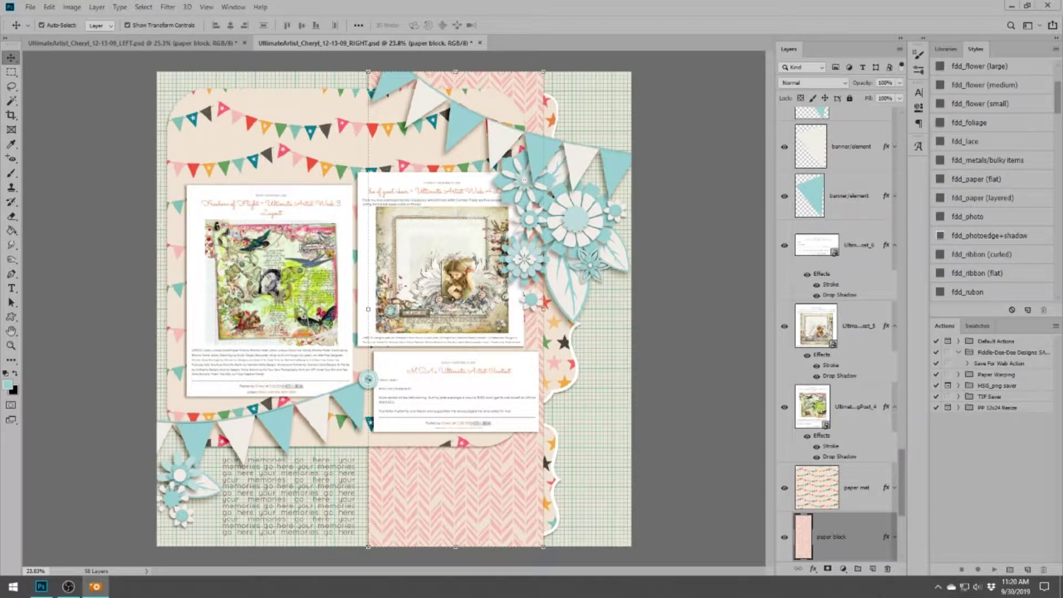
click(133, 43)
key(ctrl+v)
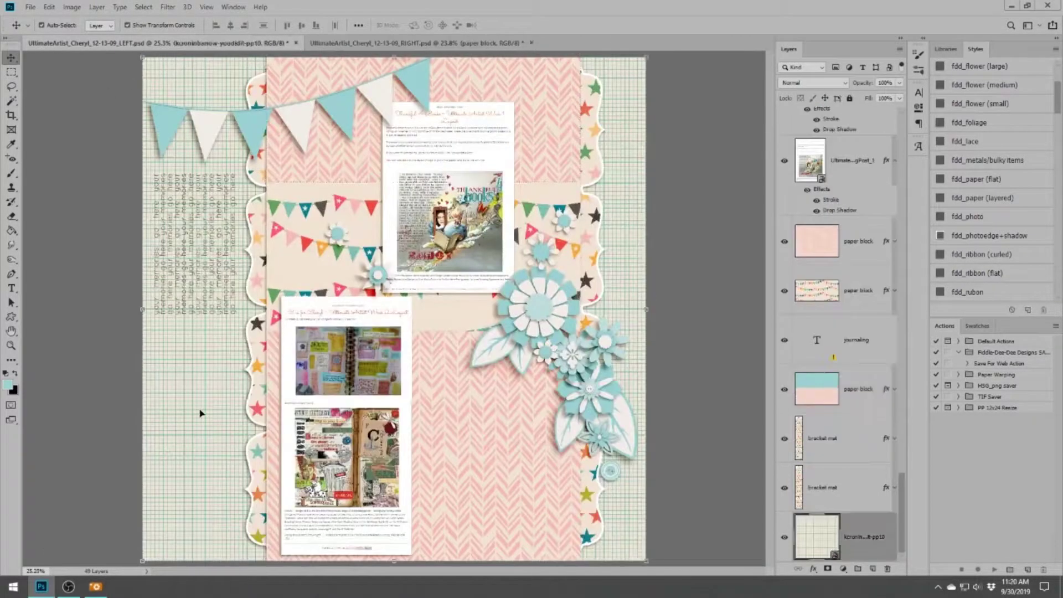
Rotate YIPPEE 90° counter-clockwise, move it down the left edge and shrink it
click(50, 7)
click(222, 360)
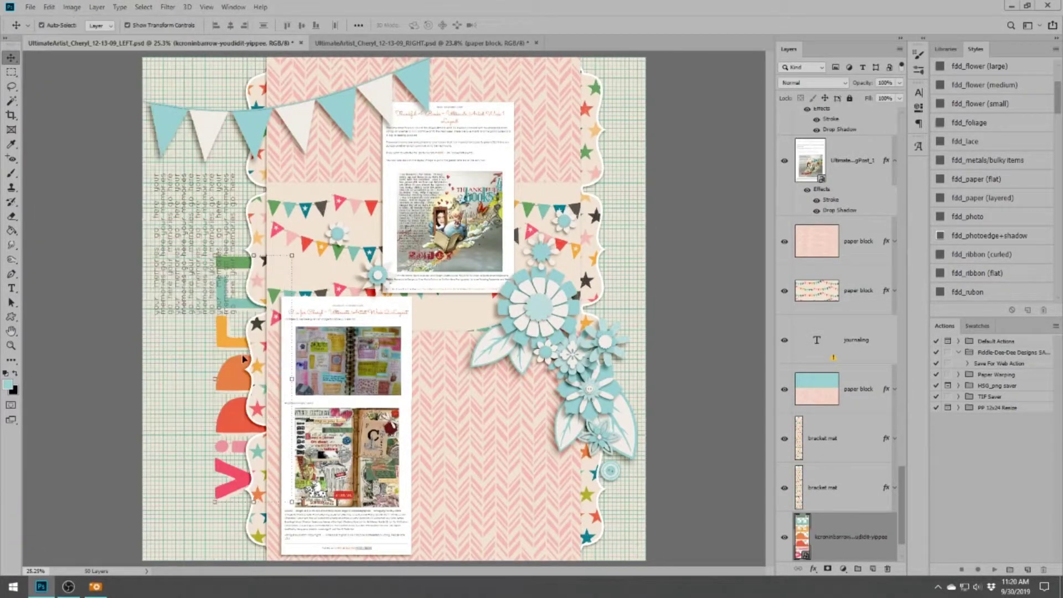
drag(200, 378, 200, 437)
key(ctrl+t)
drag(232, 318, 230, 325)
key(Return)
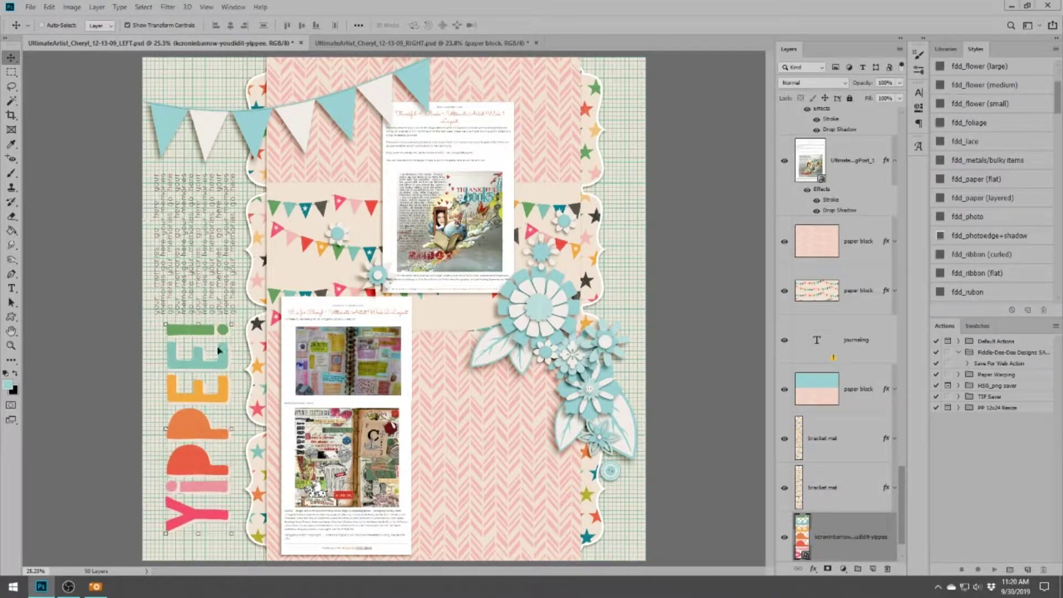
Give the right page's paper mat a drop shadow
click(380, 44)
click(817, 487)
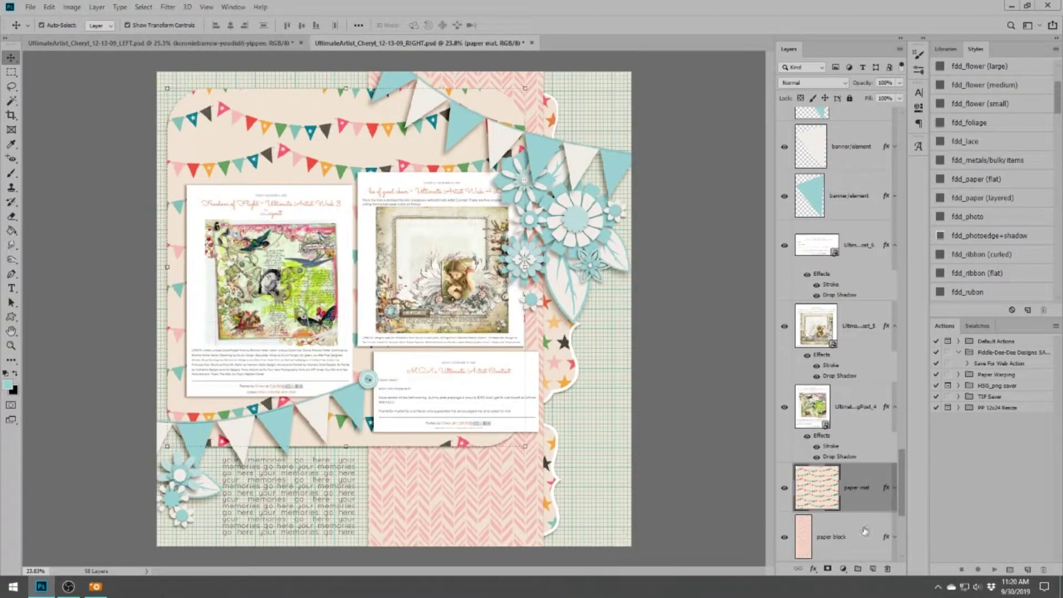
right_click(856, 487)
click(938, 180)
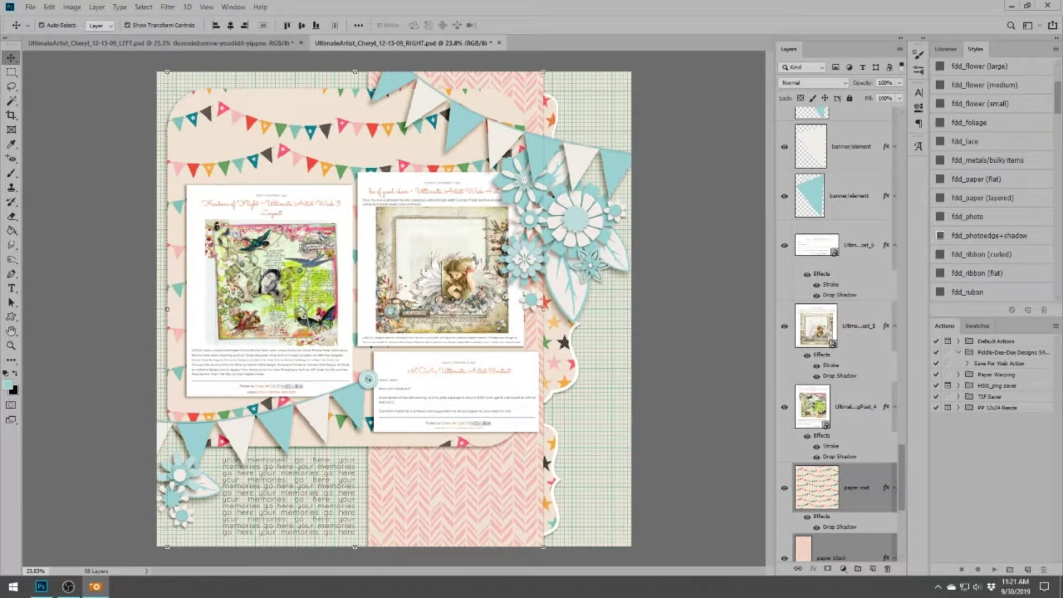
Paste the CHECK ME OUT badge above the right page's left blog post
key(ctrl+v)
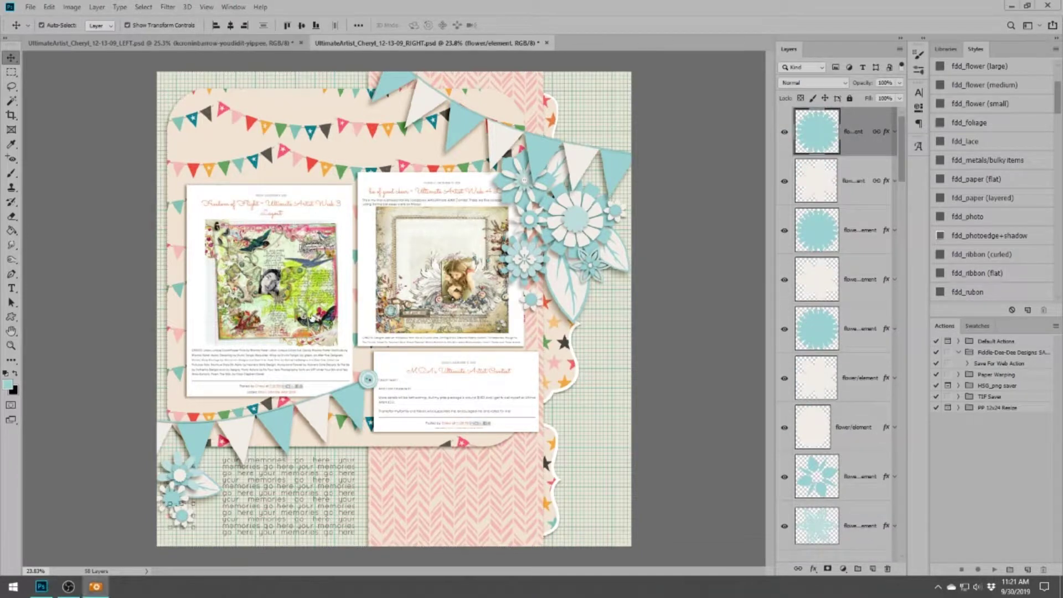
drag(429, 308, 302, 165)
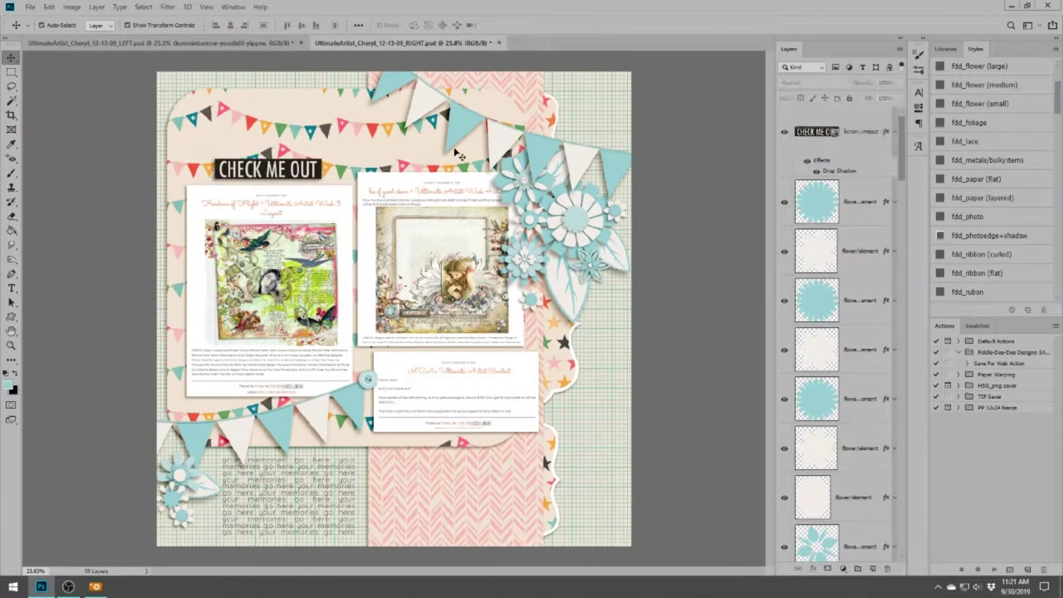
key(ctrl+Tab)
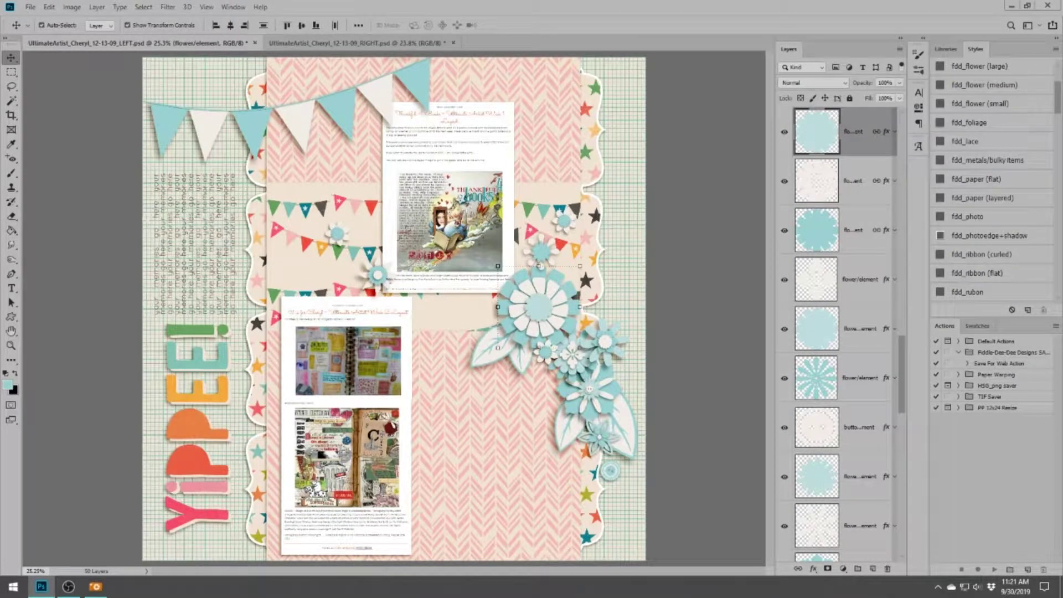
Place a shrunken orange flower in the left page's cluster and delete the three blue flowers it replaces
key(ctrl+v)
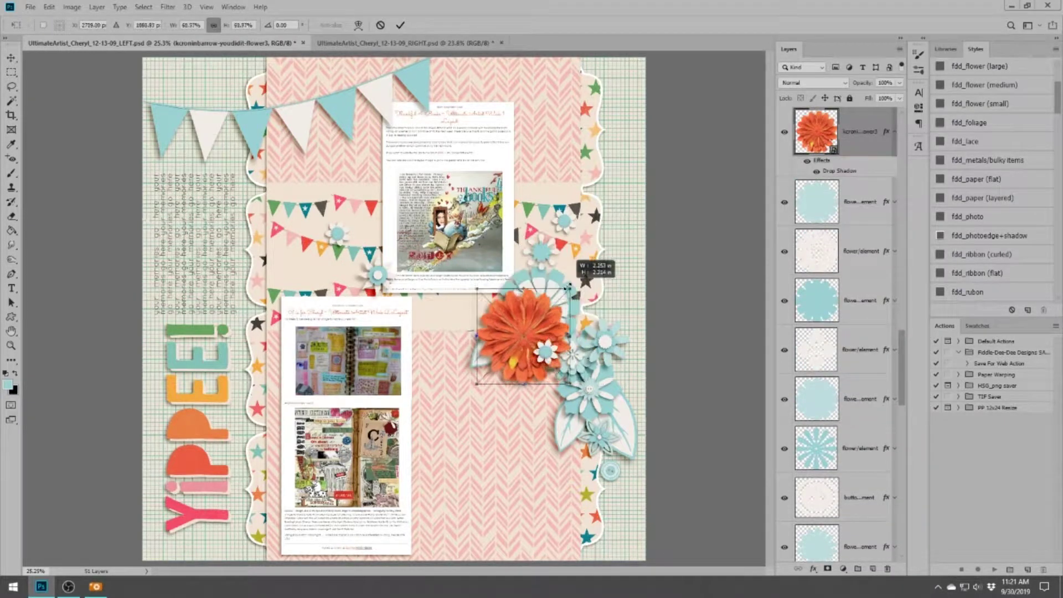
drag(542, 261, 555, 287)
key(Return)
click(852, 201)
shift+click(853, 300)
right_click(853, 300)
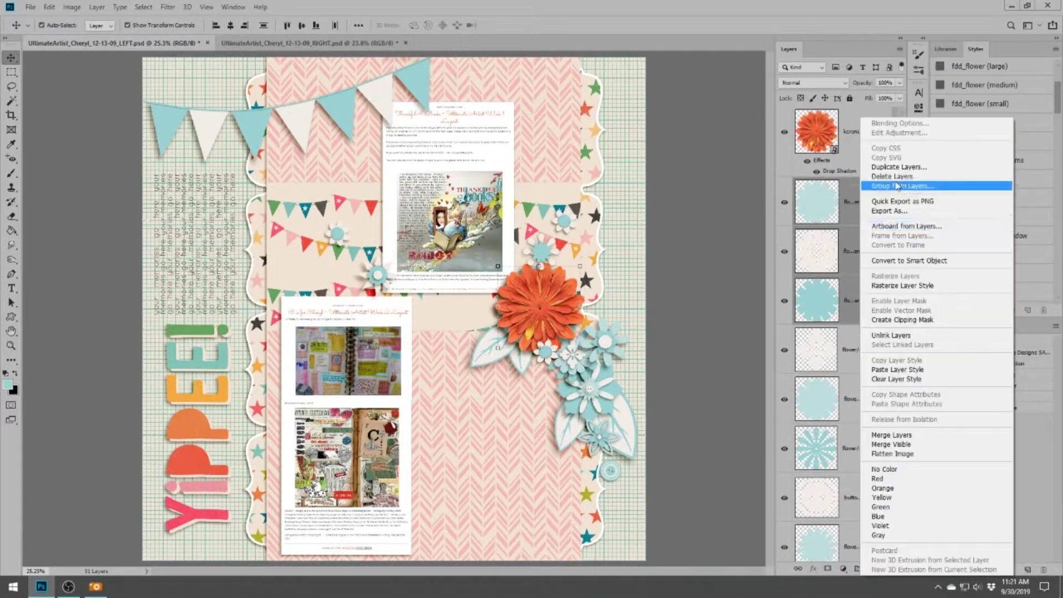
click(875, 187)
On the right page, add a smaller orange flower to the upper-right cluster and delete three blue flowers
click(334, 45)
key(ctrl+v)
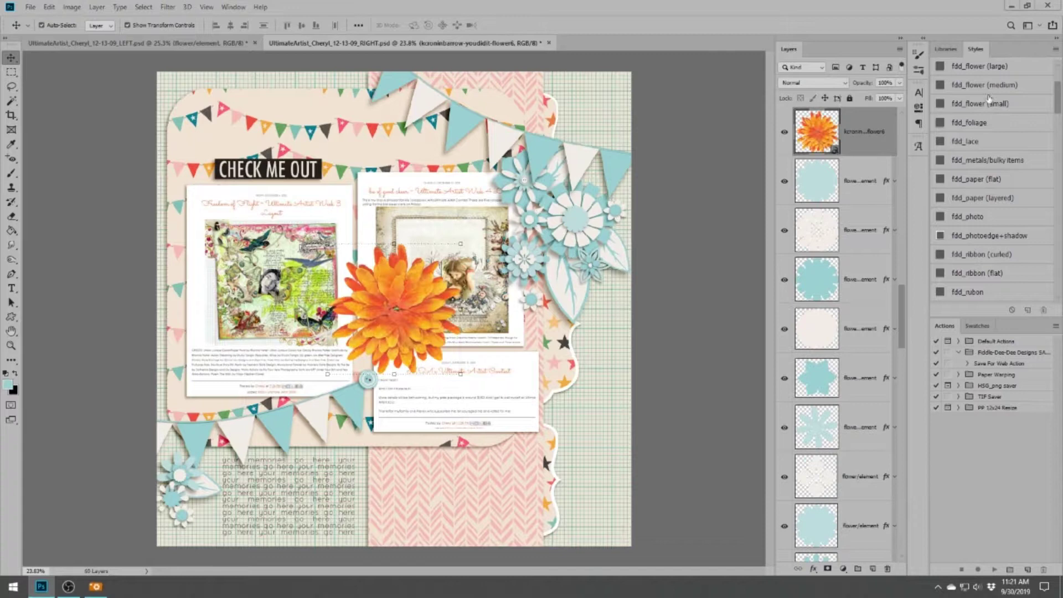
drag(332, 332, 571, 216)
drag(637, 155, 615, 181)
key(Return)
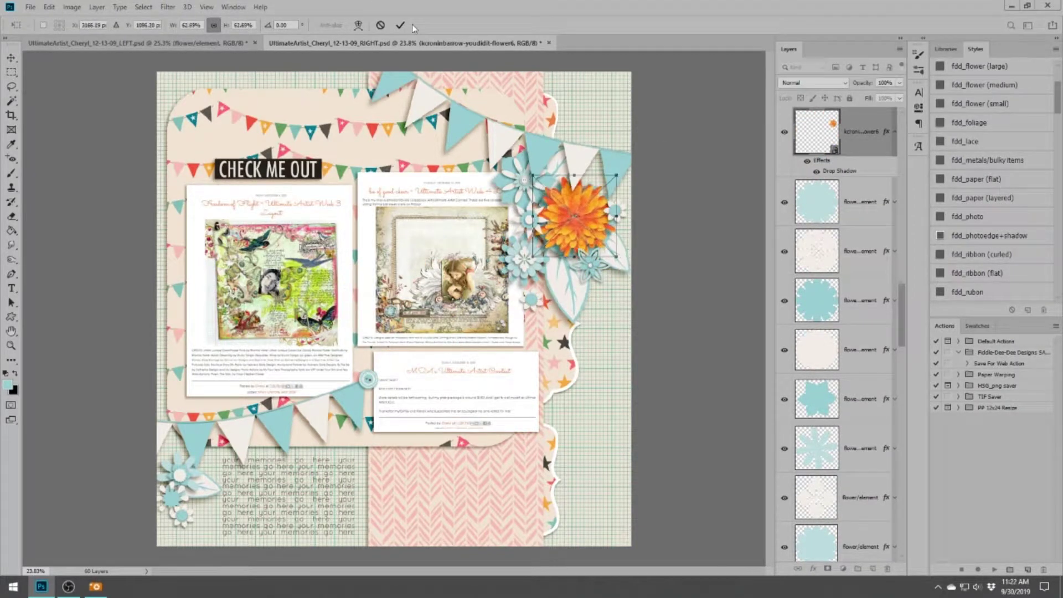
click(853, 201)
shift+click(853, 300)
key(Delete)
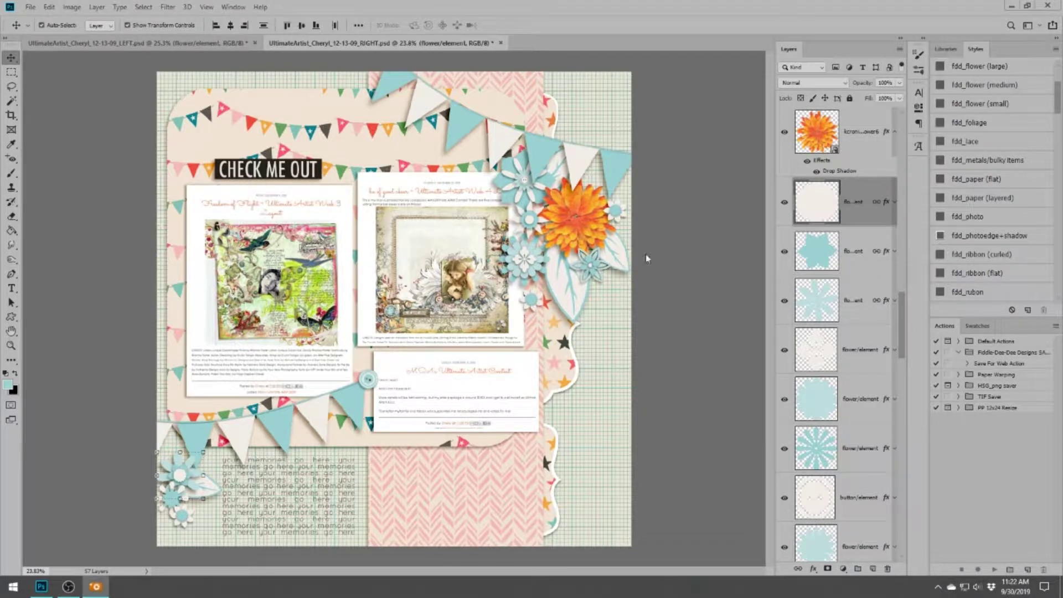
Tuck a yellow chevron ribbon flower, scaled to about 61%, behind the orange flower
click(528, 185)
key(ctrl+v)
drag(410, 299, 543, 178)
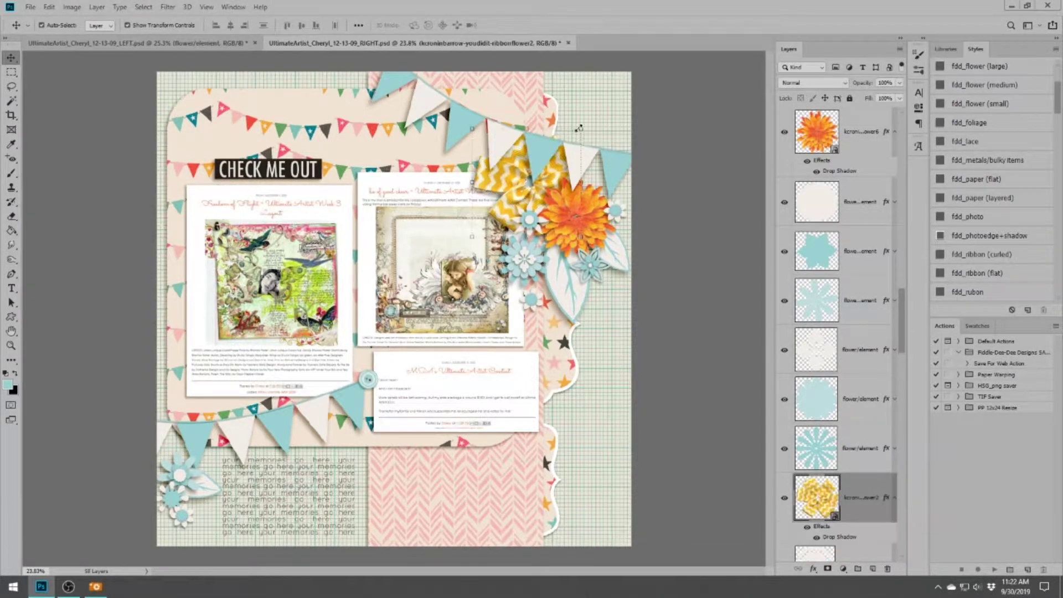
drag(578, 129, 536, 166)
key(Return)
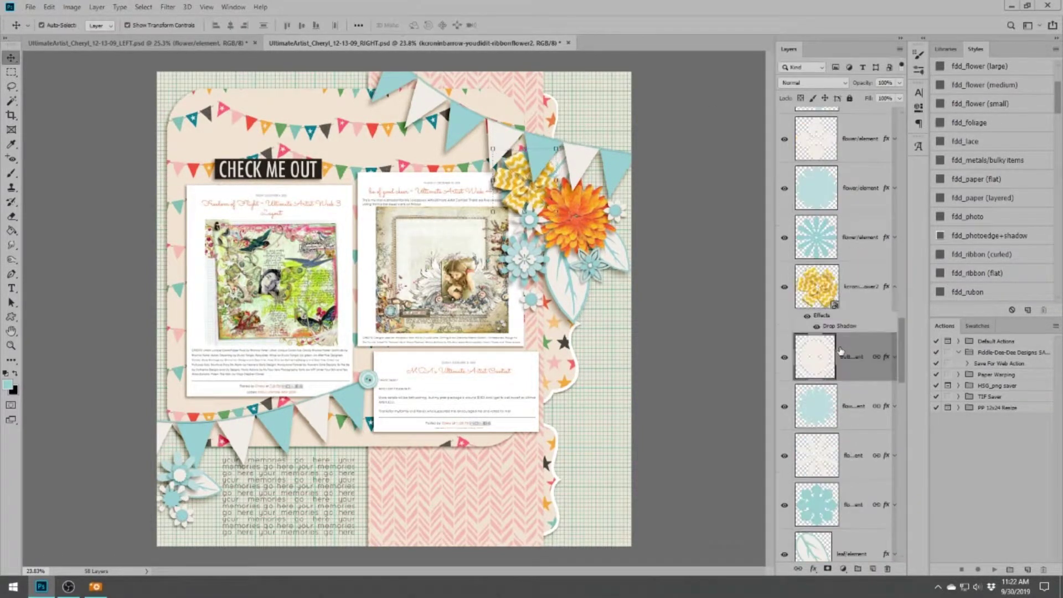
right_click(855, 343)
click(875, 351)
On the left page, add a teal ribbon flower at about 54% and give it the fdd_paper (flat) style
click(206, 44)
click(859, 329)
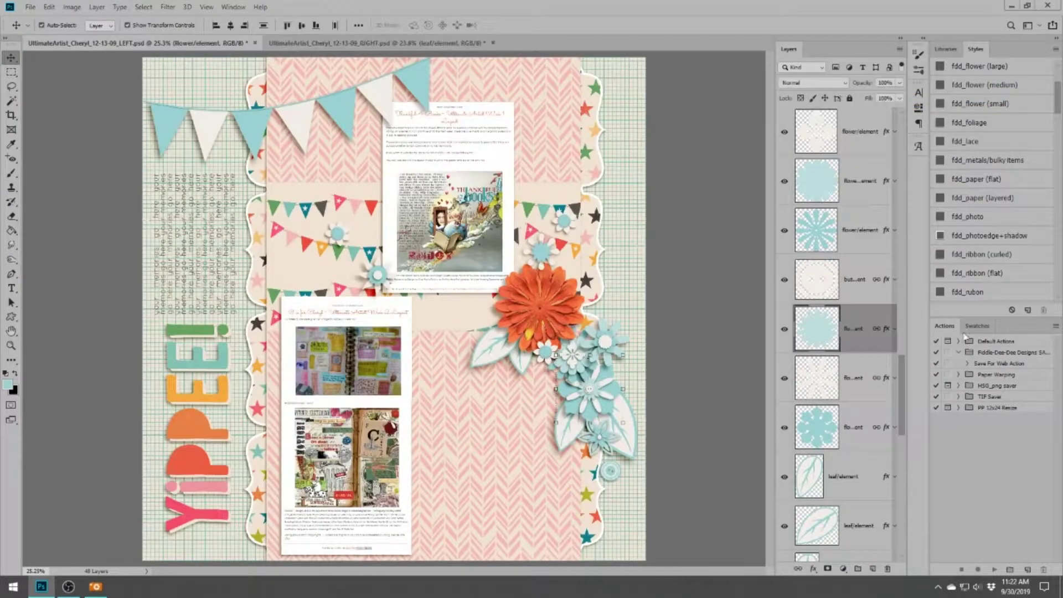
click(858, 181)
key(ctrl+v)
drag(437, 291, 630, 339)
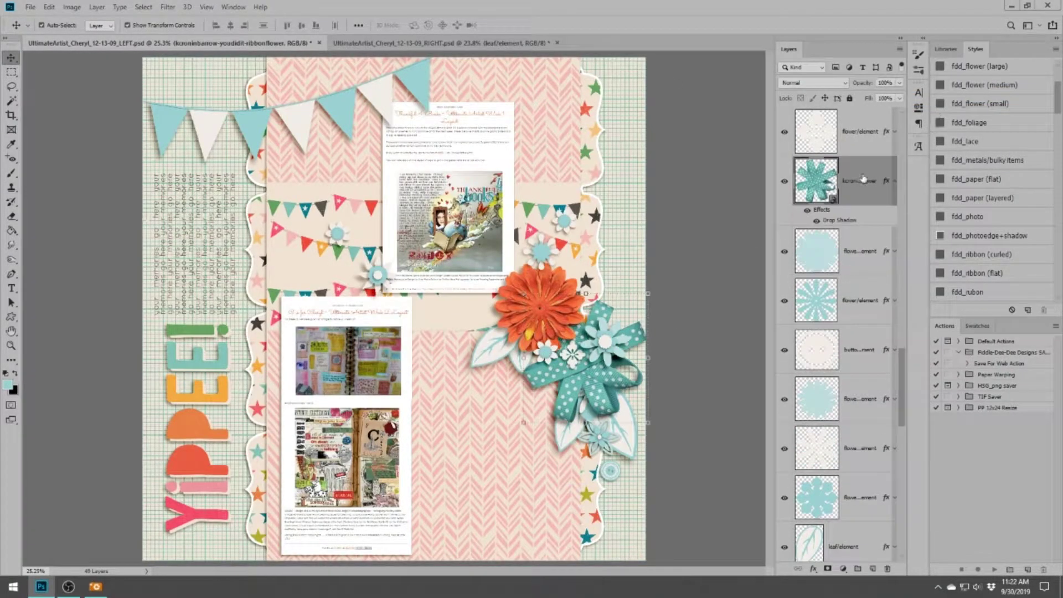
key(ctrl+shift+bracketright)
key(ctrl+t)
drag(646, 300, 614, 320)
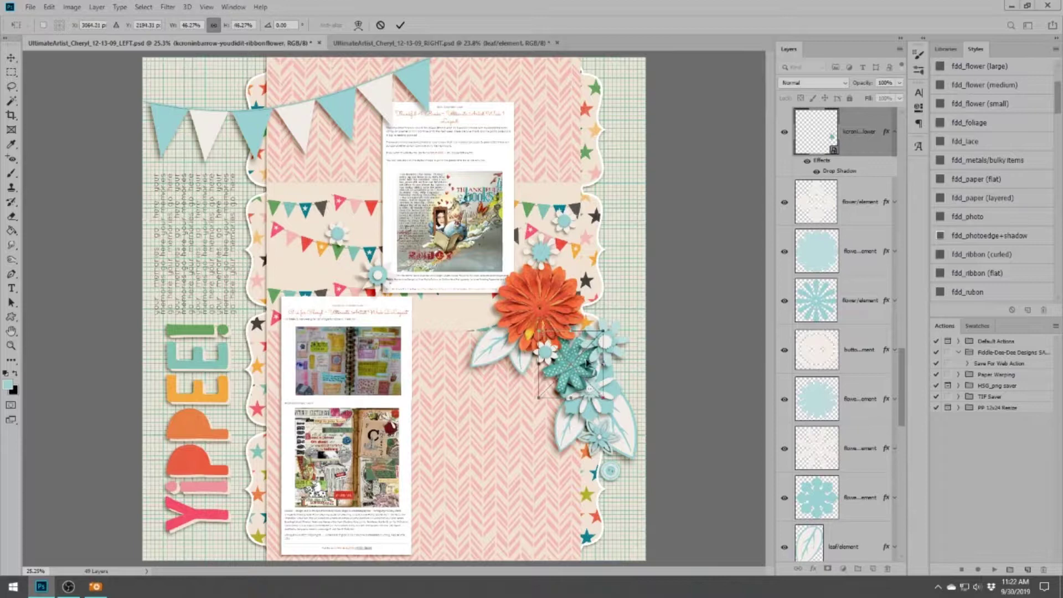
click(399, 26)
drag(927, 179, 928, 180)
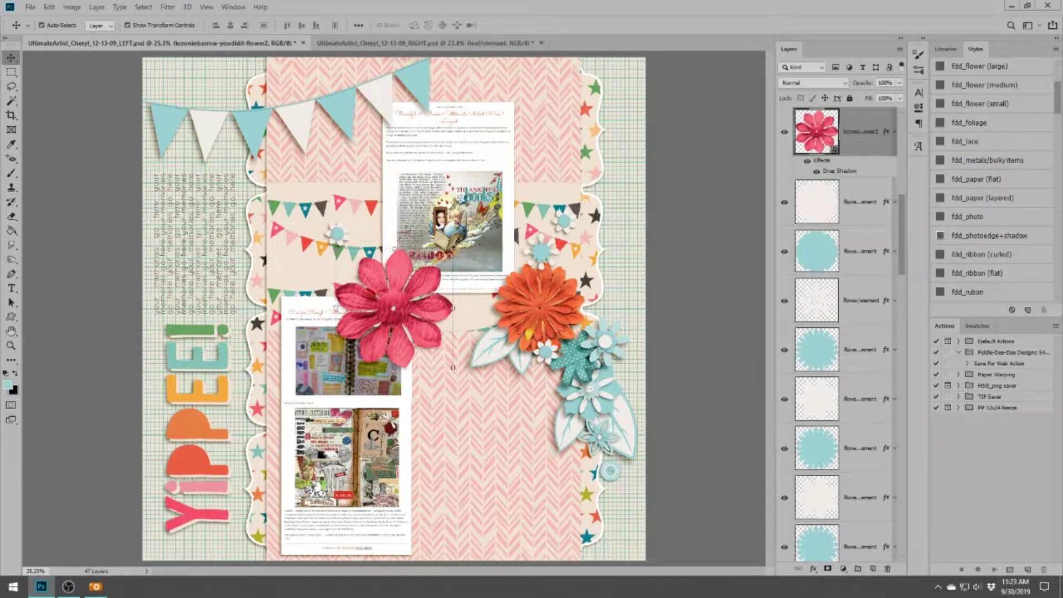
Shrink the pink flower to about 30% and copy it into the right page's lower-left cluster
drag(417, 279, 308, 389)
key(Return)
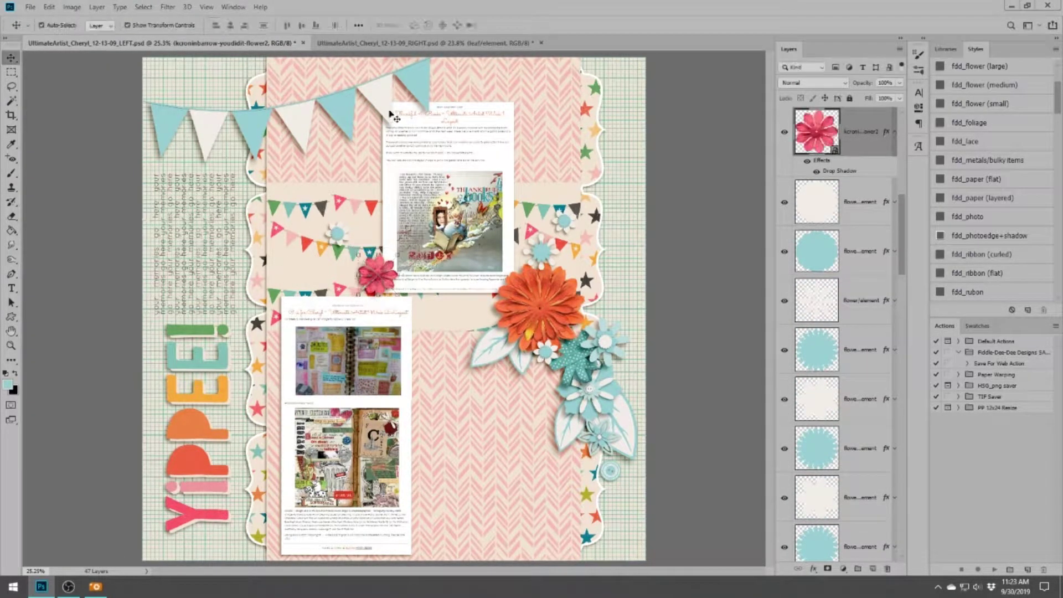
right_click(809, 201)
click(424, 42)
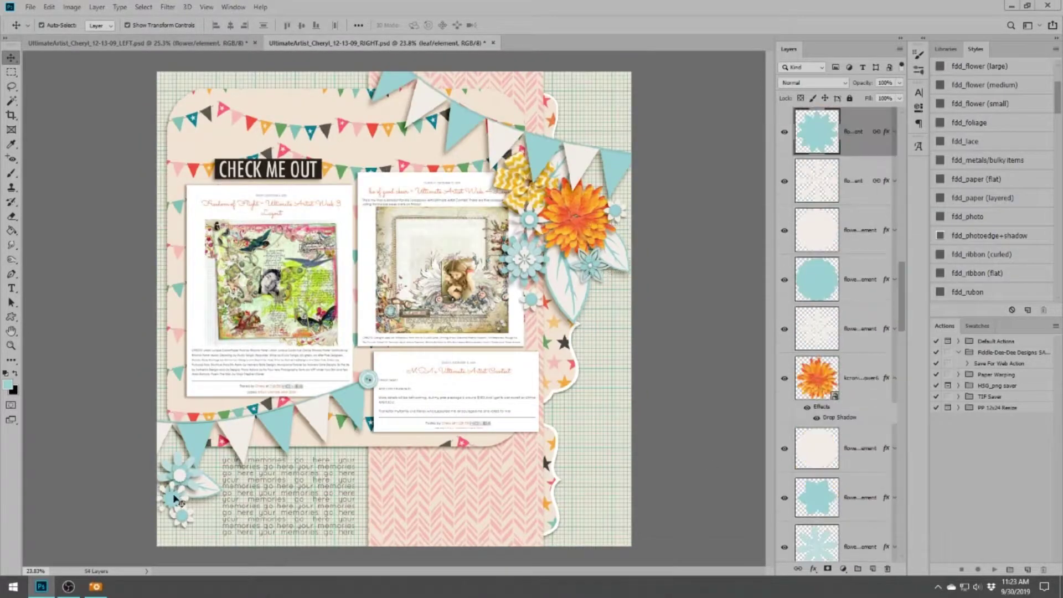
key(ctrl+v)
drag(349, 301, 225, 482)
Select the placeholder flower layers and copy the pink flower's layer for the other page
click(864, 201)
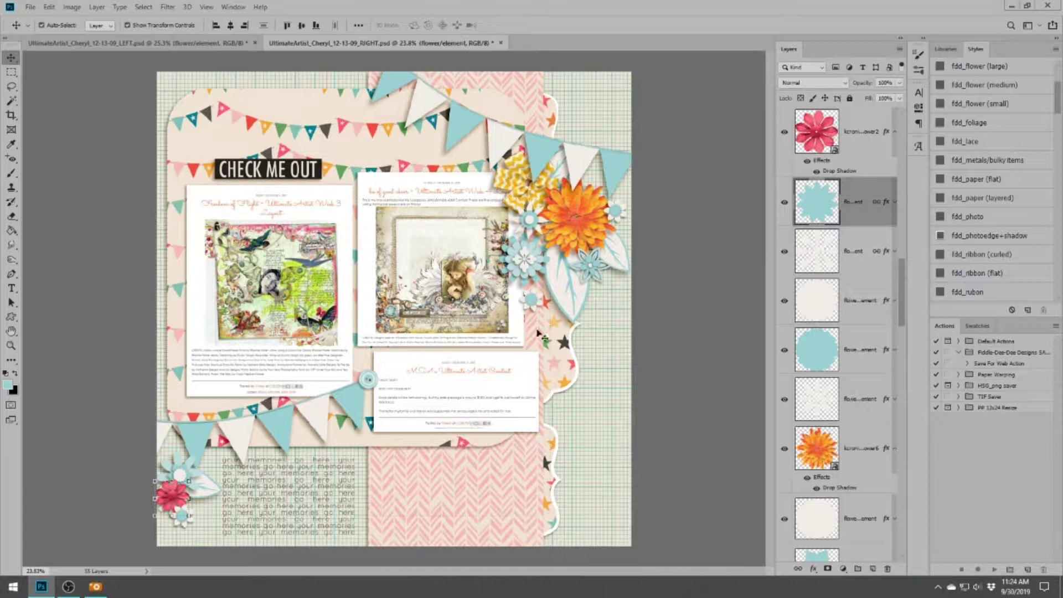
key(ctrl+z)
click(864, 202)
shift+click(869, 252)
click(240, 485)
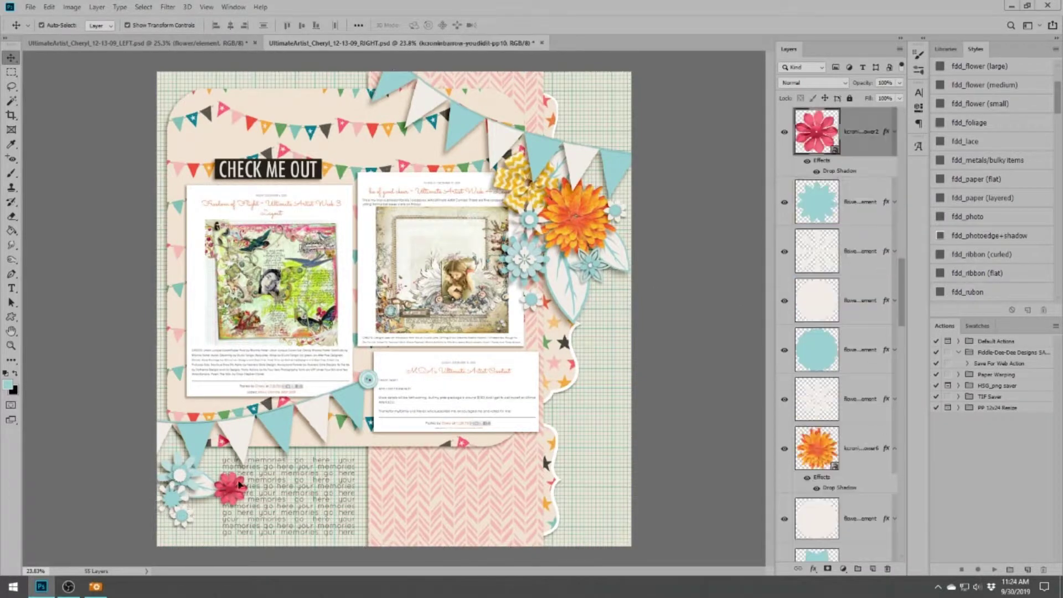
right_click(867, 221)
click(949, 225)
On the left page, set the orange flower over the blue cluster and delete the four placeholder layers
key(ctrl+Tab)
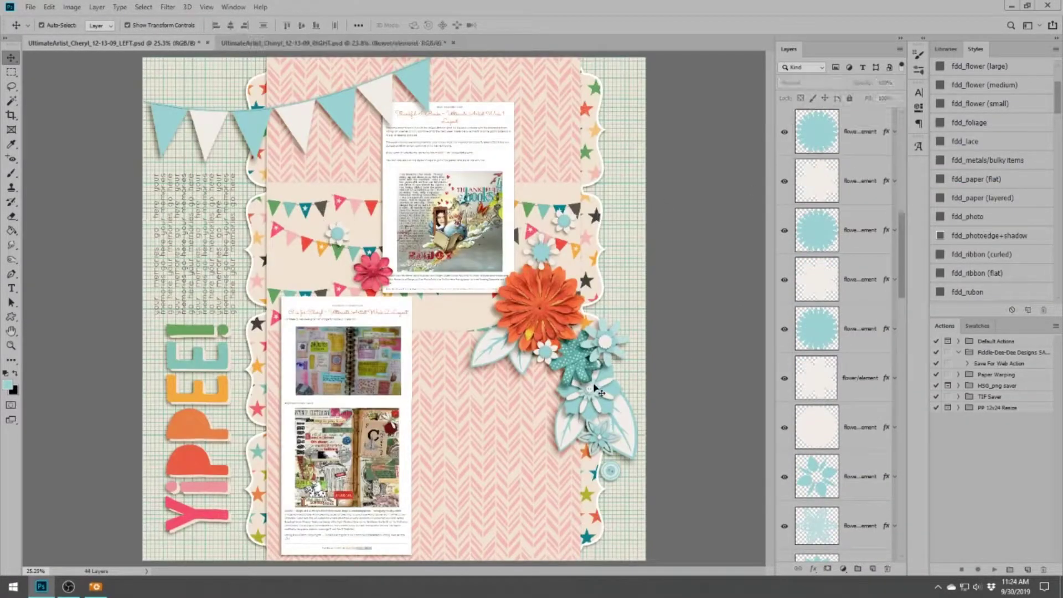
mouse_move(597, 391)
mouse_down()
mouse_move(353, 354)
mouse_move(506, 446)
mouse_move(590, 396)
mouse_up()
key(Return)
drag(842, 487, 873, 469)
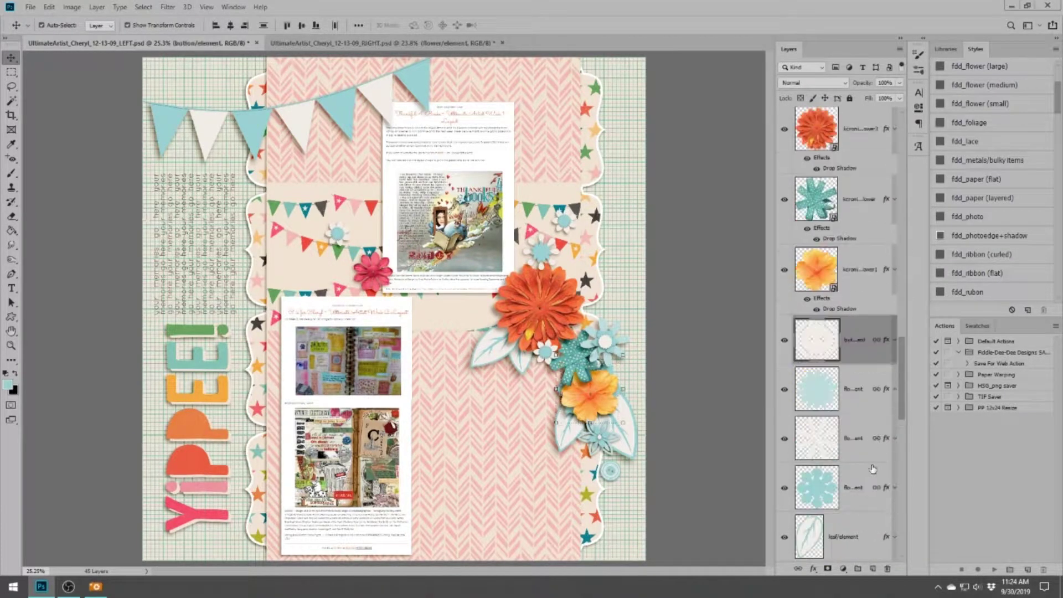
right_click(873, 469)
click(914, 86)
On the right page, add a teal flower to the right-hand cluster, raise its layer, and delete the placeholders
key(ctrl+Tab)
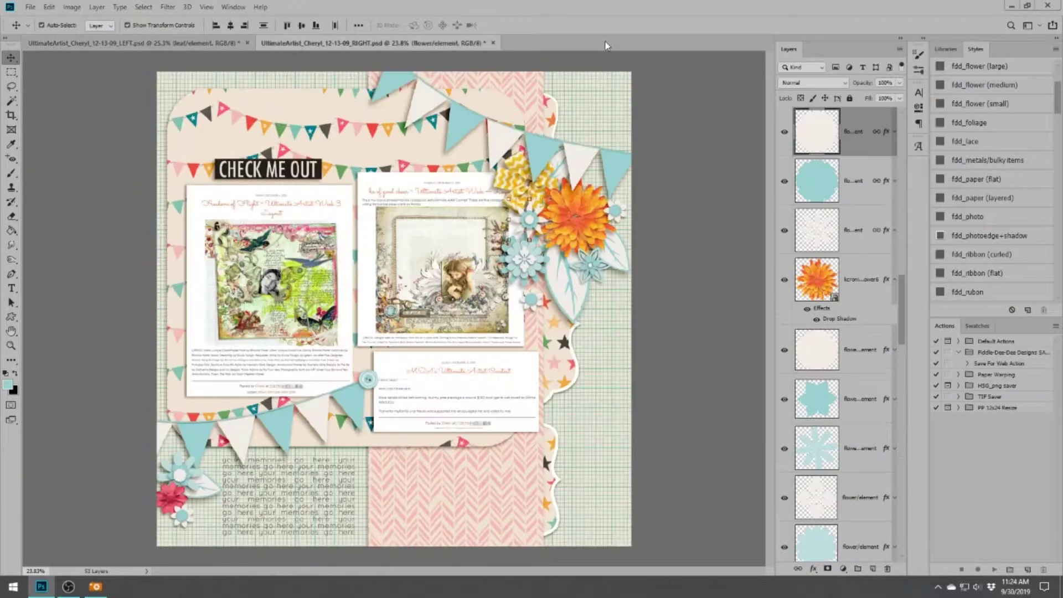
key(ctrl+v)
drag(462, 243, 529, 251)
drag(864, 536, 864, 470)
right_click(864, 470)
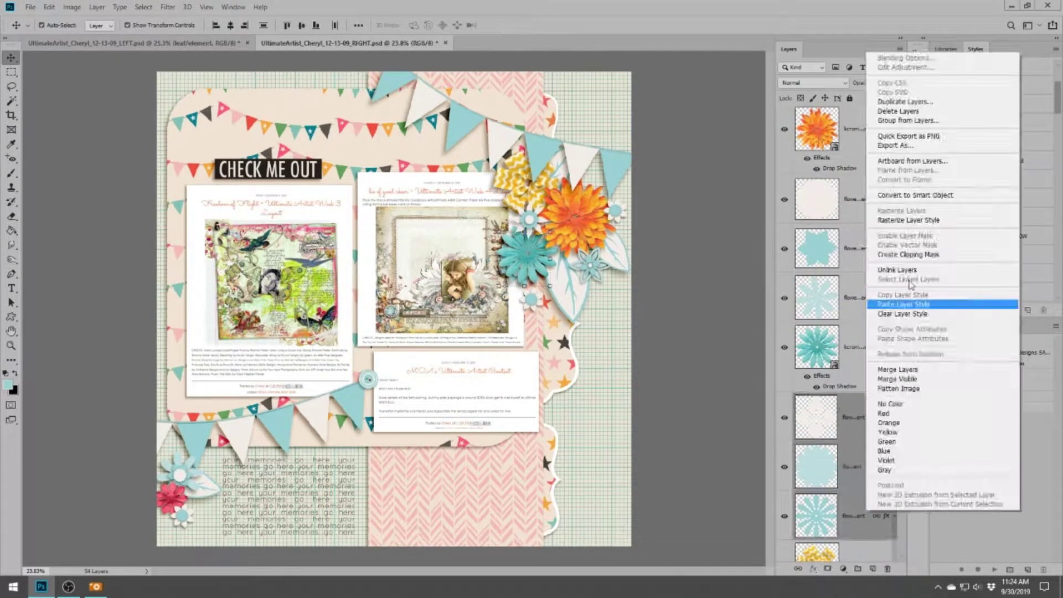
click(884, 116)
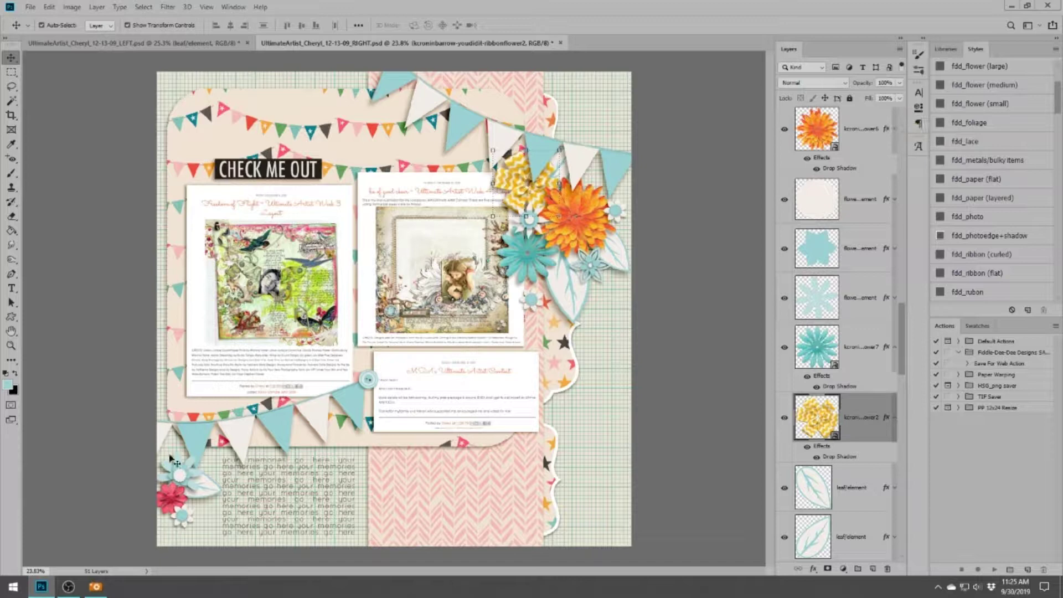
Add a shrunken orange flower at the lower left and delete three placeholder flower layers
key(ctrl+v)
drag(395, 310, 188, 441)
key(ctrl+t)
drag(257, 372, 199, 473)
key(Return)
click(858, 269)
shift+click(859, 368)
right_click(858, 368)
click(880, 166)
scroll(291, 183, up, 1)
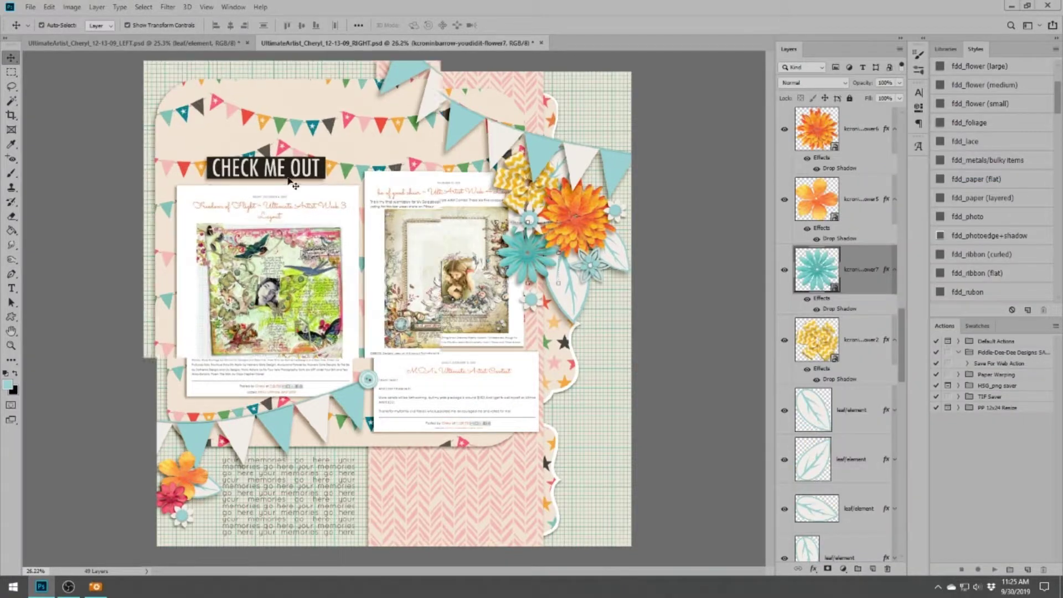
On the left page, add a small pink paper flower with the small-flower shadow style to the lower-right cluster
key(ctrl+Tab)
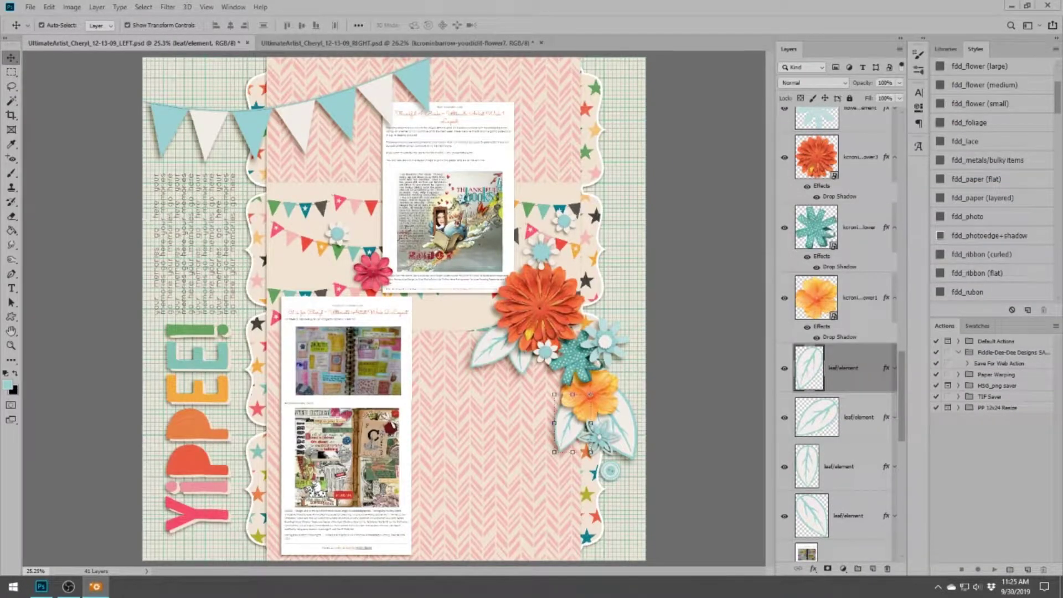
key(ctrl+v)
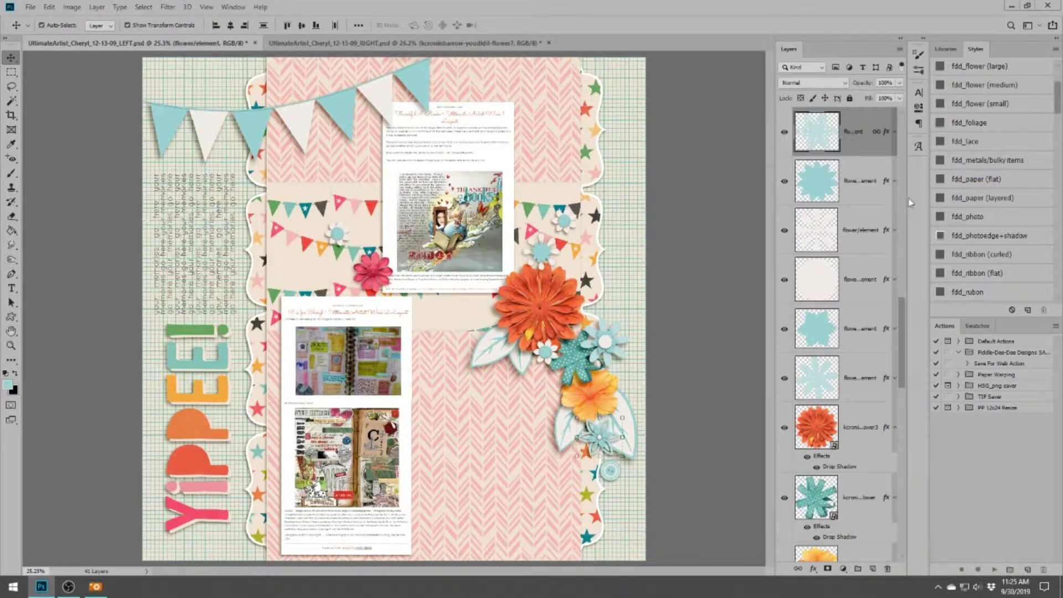
drag(419, 305, 587, 407)
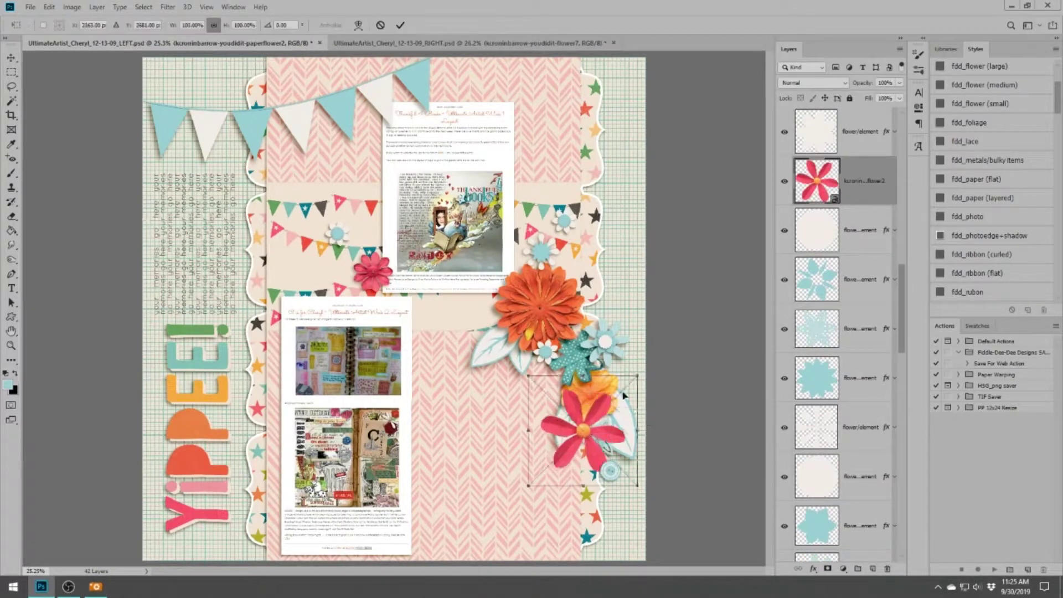
drag(634, 354, 562, 446)
click(400, 26)
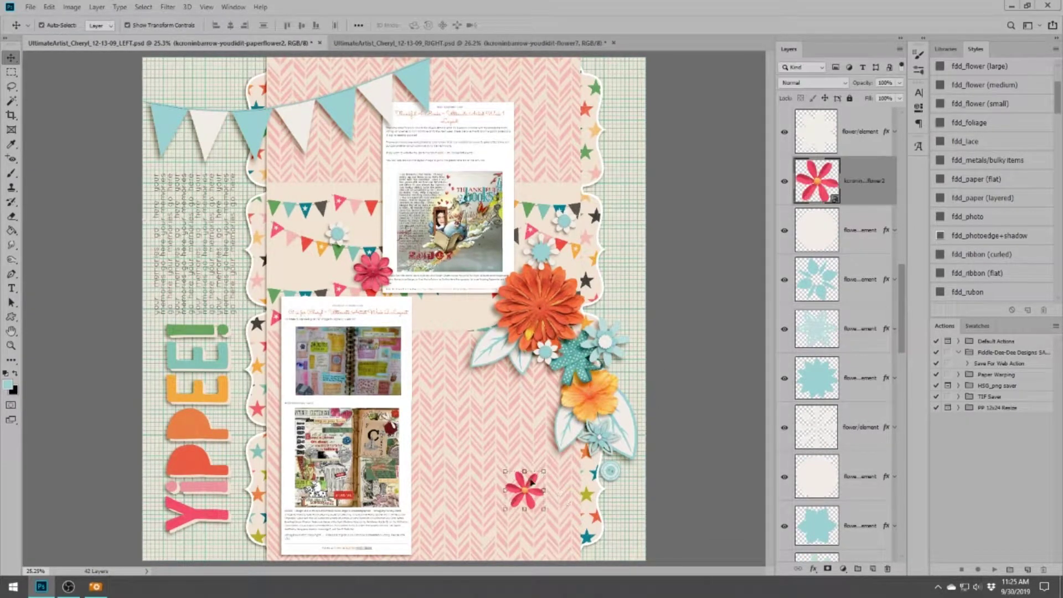
click(989, 109)
key(ctrl+v)
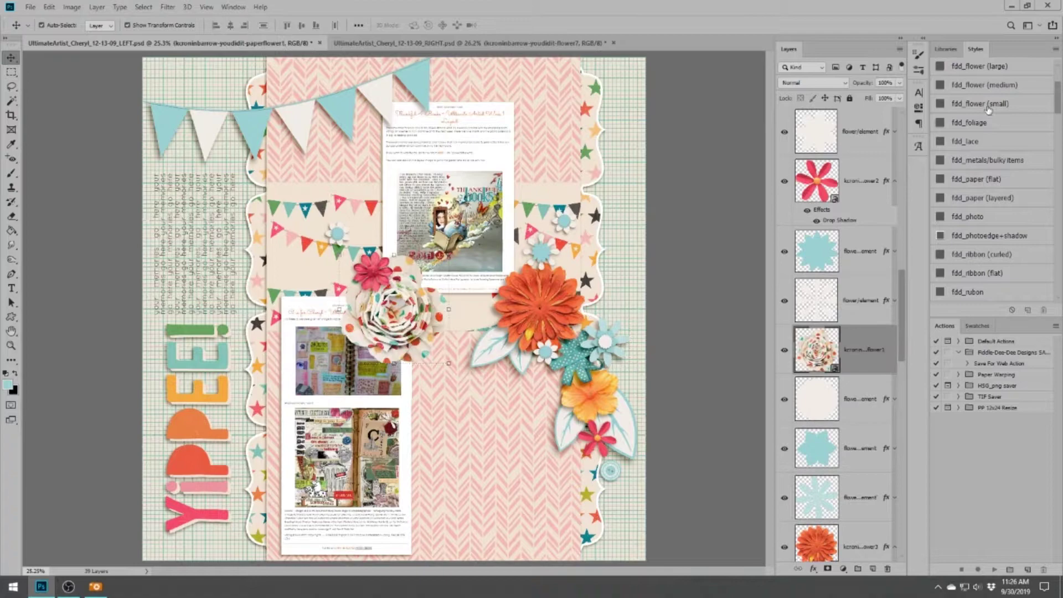
Give the paper rose the small-flower shadow, shrink it into the cluster, and delete three placeholder layers
click(988, 109)
drag(448, 364, 611, 337)
key(Return)
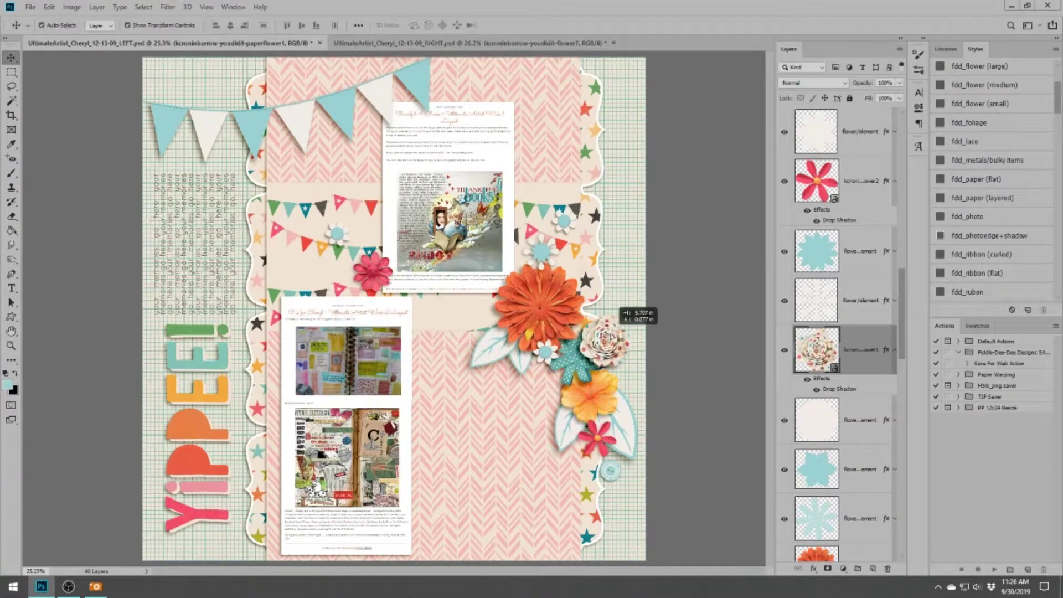
click(858, 419)
shift+click(858, 518)
right_click(859, 499)
click(892, 171)
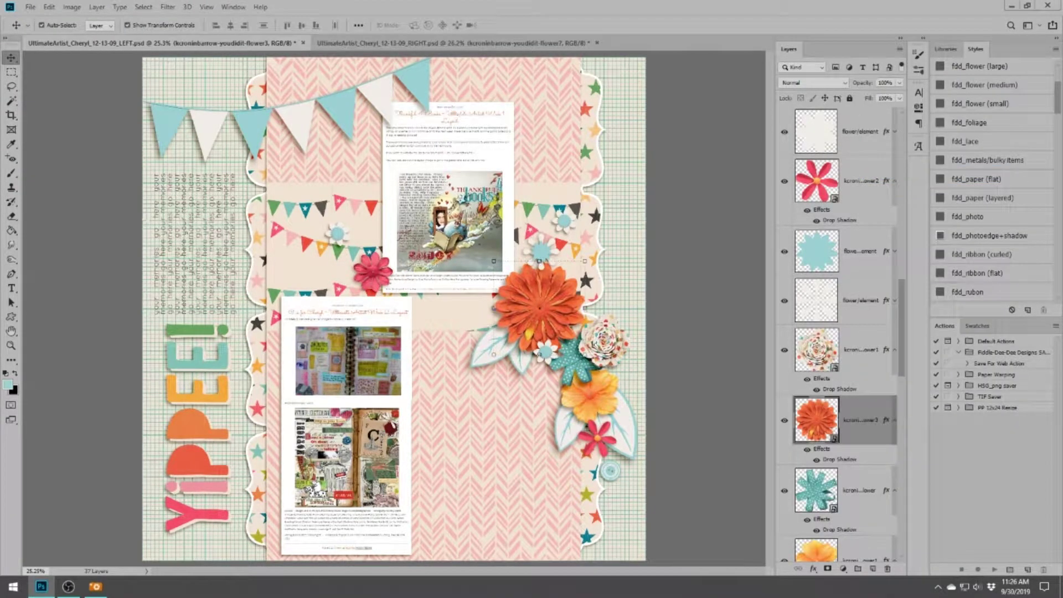
On the right page, add an orange paper flower at about 50% and adjust its layer order
click(441, 43)
key(ctrl+v)
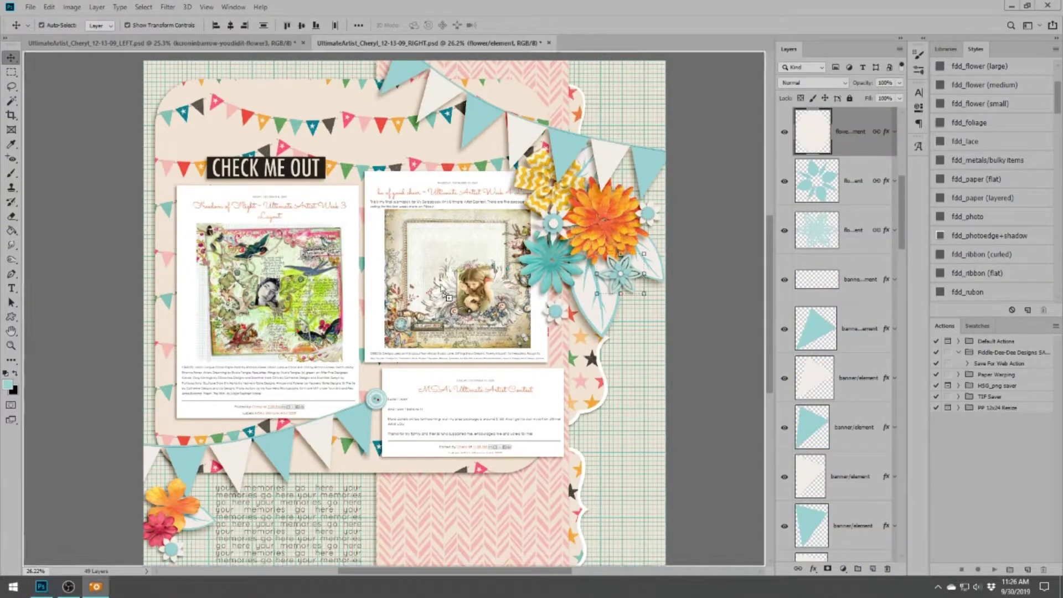
key(ctrl+t)
drag(510, 249, 394, 326)
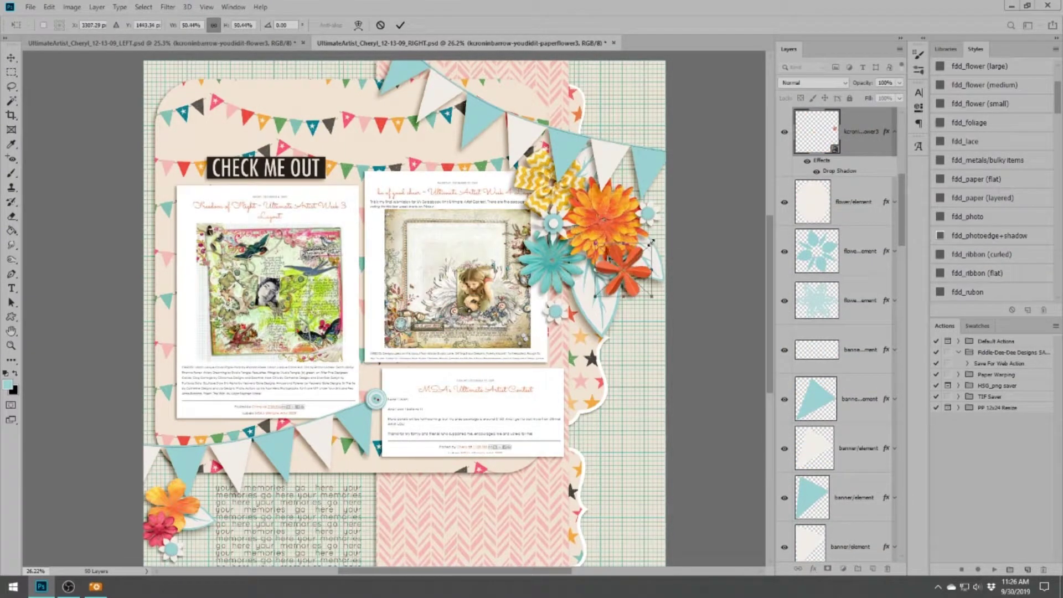
key(Return)
drag(864, 202, 893, 179)
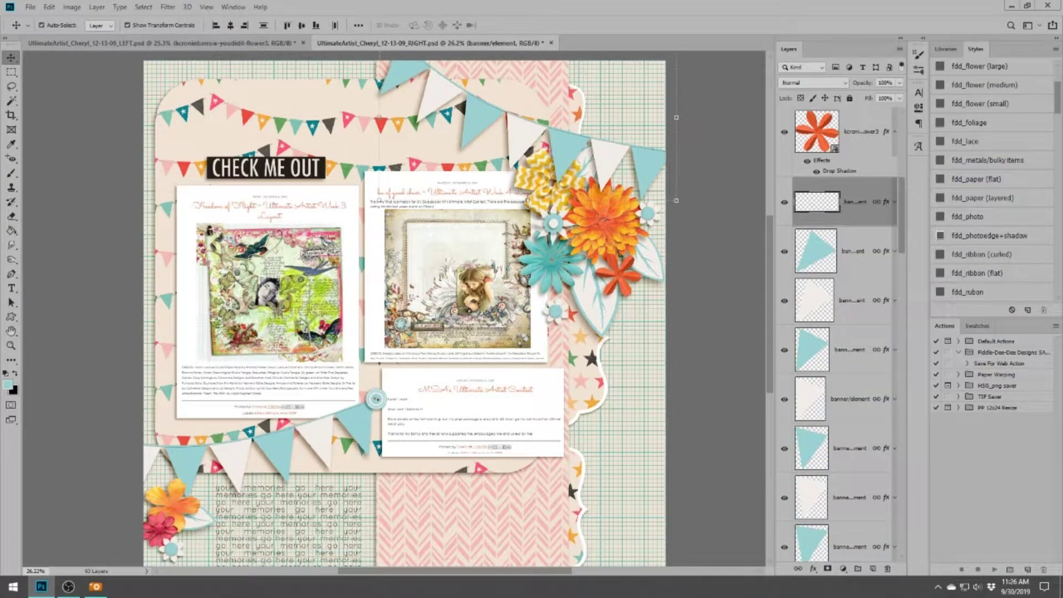
Place a colourful paper flower beside the orange flower, below the pink flower, and delete three placeholder layers
drag(580, 284, 705, 238)
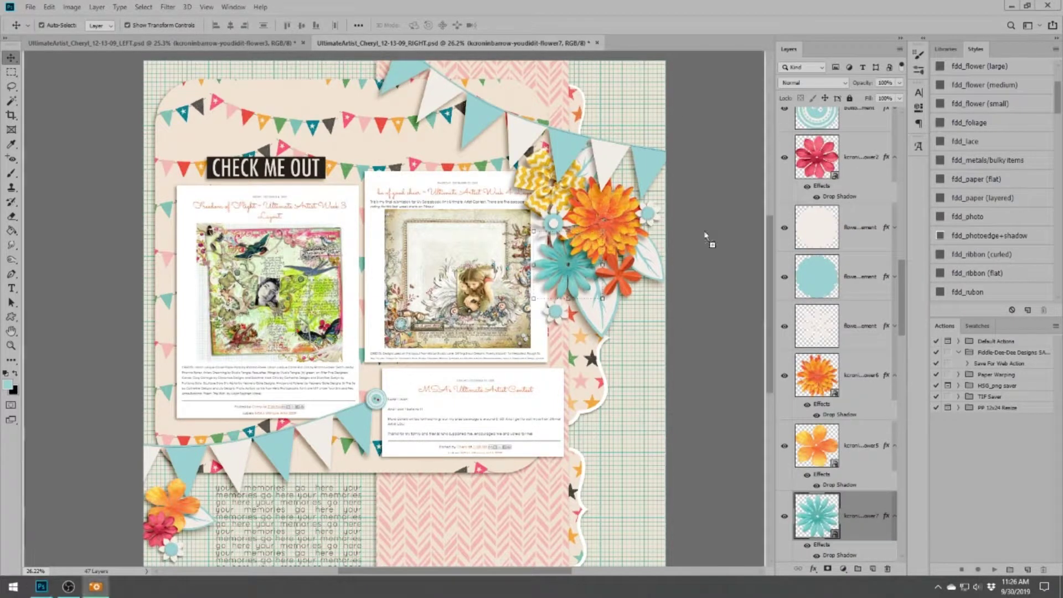
drag(475, 280, 411, 286)
key(Return)
drag(402, 324, 568, 219)
drag(842, 515, 842, 224)
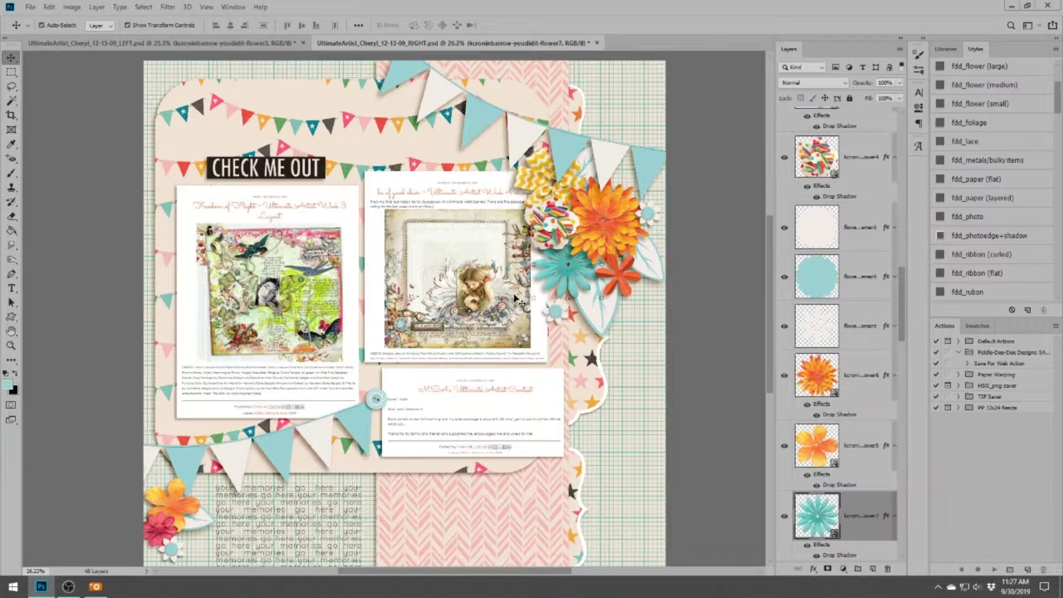
click(400, 25)
scroll(842, 332, up, 3)
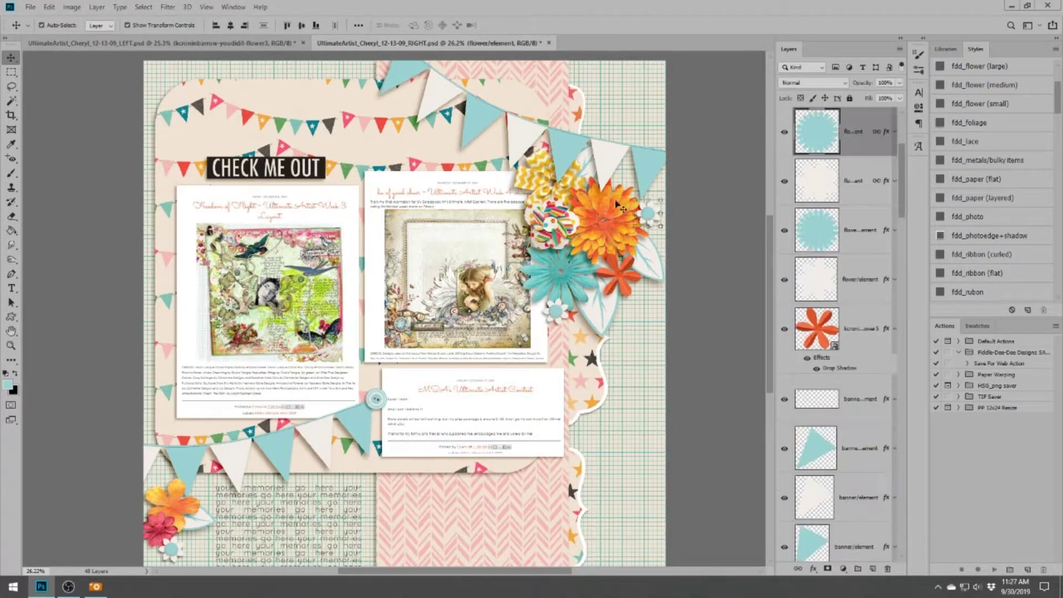
right_click(859, 475)
click(909, 78)
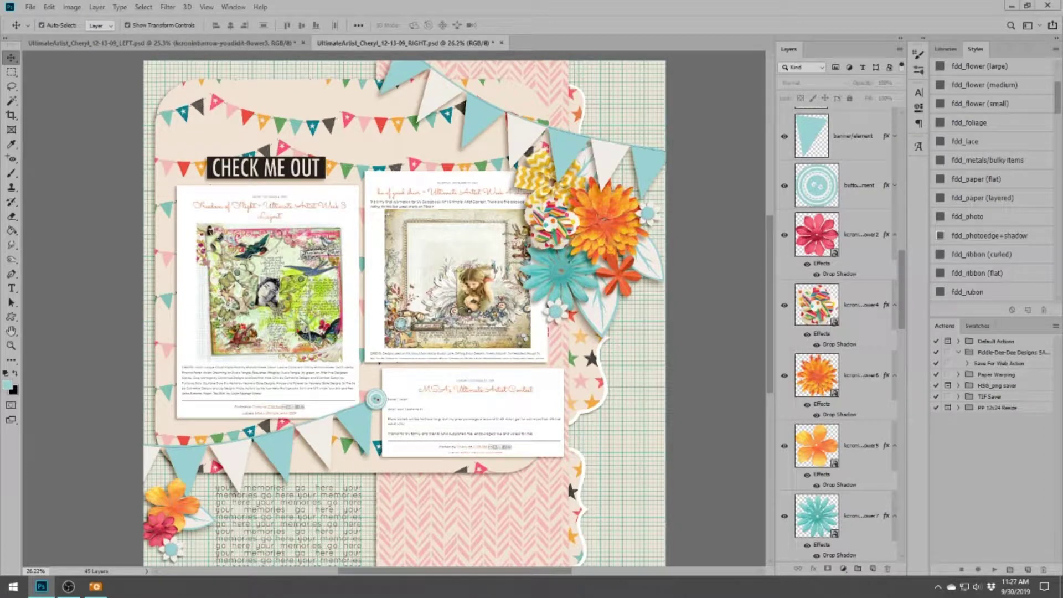
Add a tiny pink flower, copy it to the left page, and delete the placeholder layers
drag(1060, 413, 557, 313)
key(Return)
drag(817, 131, 567, 210)
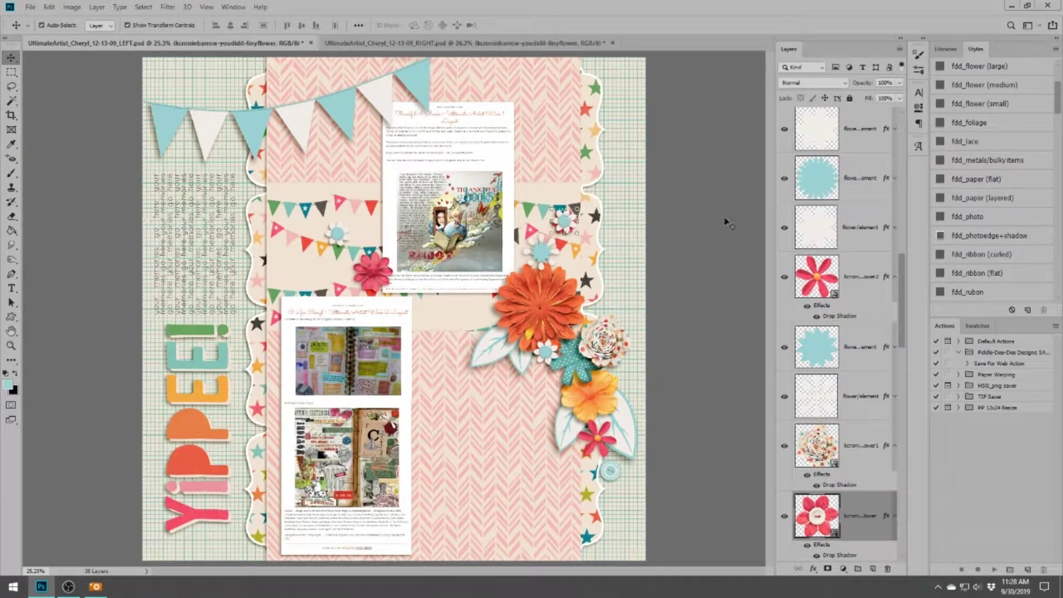
click(850, 178)
right_click(852, 234)
click(886, 164)
Place a teal star at about 52%, tilted slightly, on the orange flower
click(567, 252)
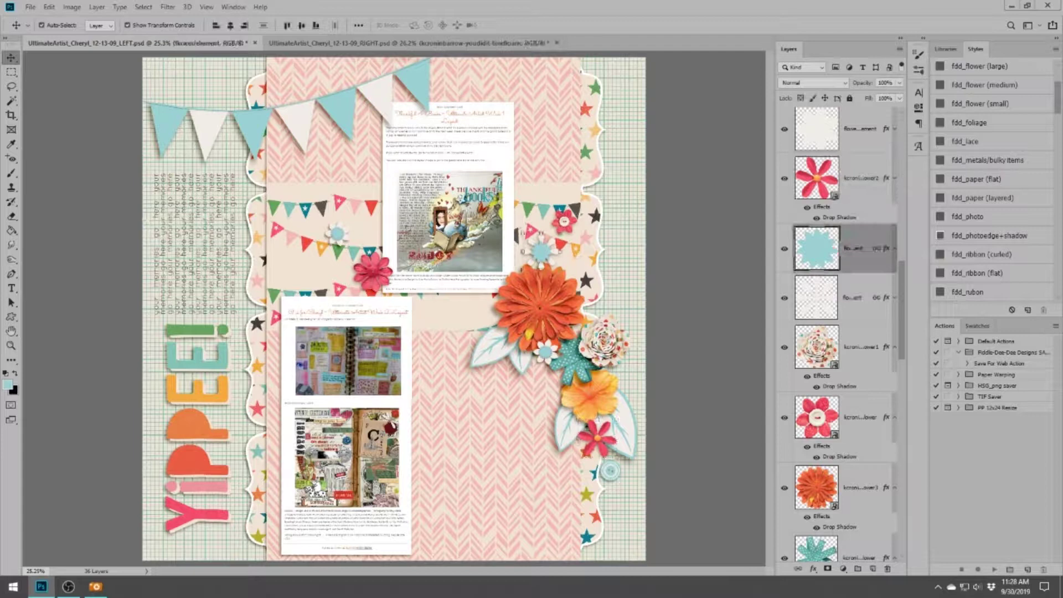
key(ctrl+v)
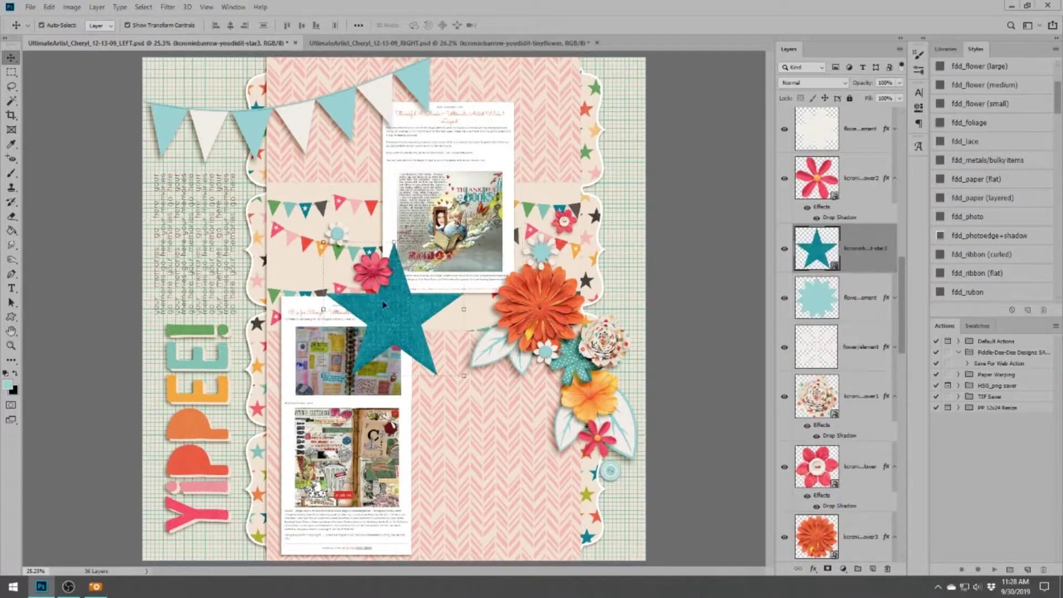
drag(368, 297, 534, 226)
key(ctrl+t)
drag(608, 171, 545, 232)
drag(421, 99, 397, 88)
key(Return)
drag(501, 269, 545, 250)
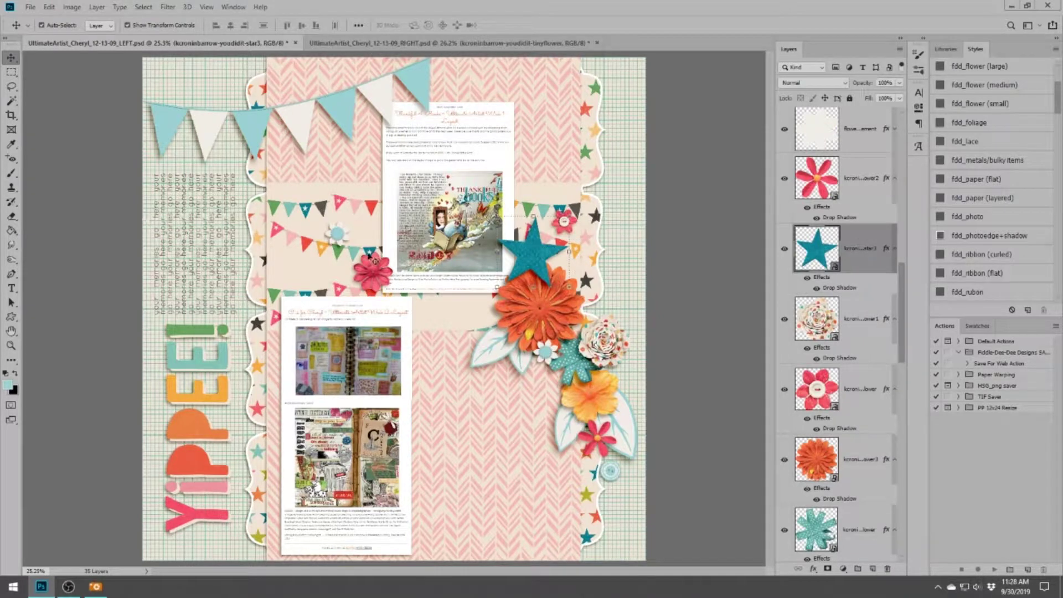
Add a shrunken, tilted pink star onto the cluster
key(ctrl+v)
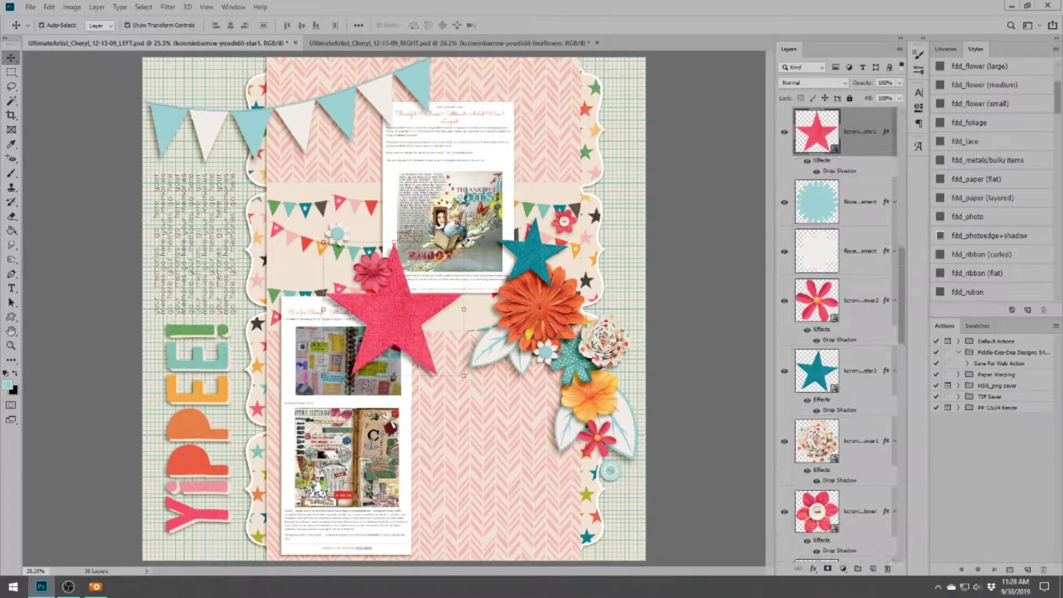
drag(464, 242, 548, 359)
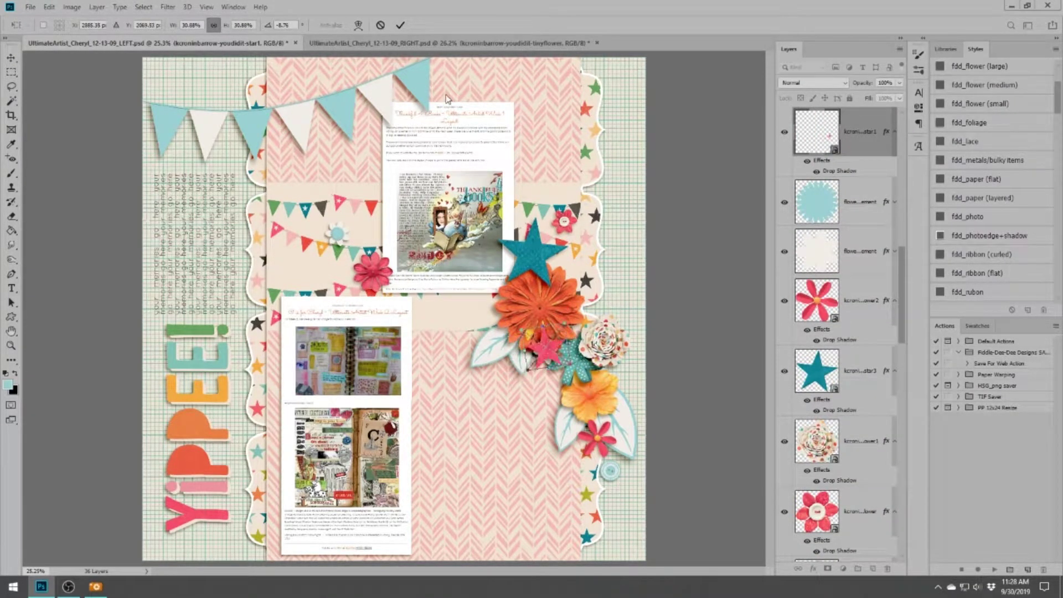
key(Return)
right_click(856, 202)
click(886, 171)
On the right page, add a scaled-down teal star to the flower cluster and nudge the orange flower
click(421, 43)
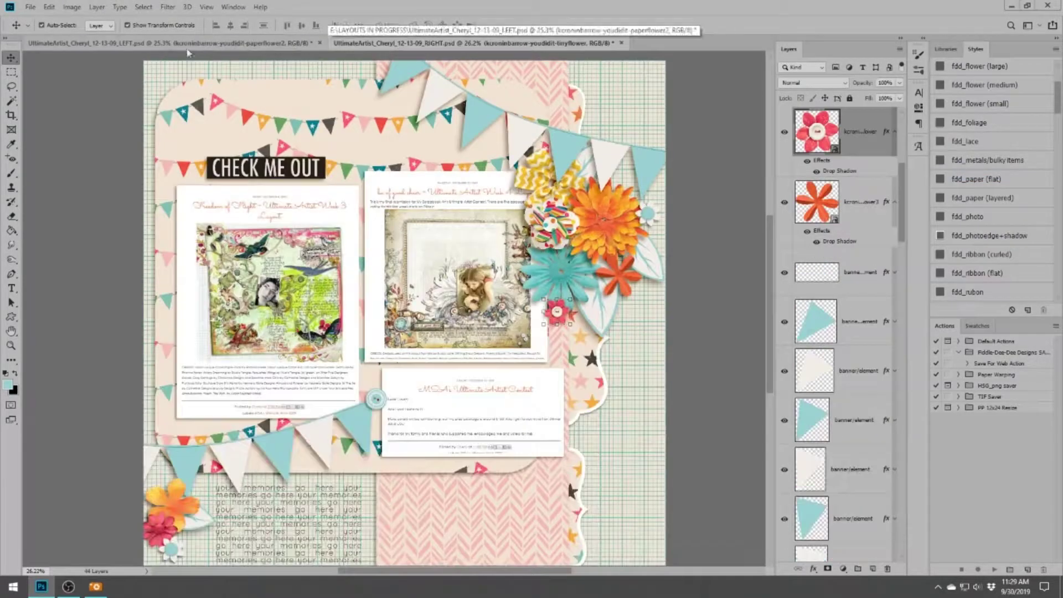
key(ctrl+v)
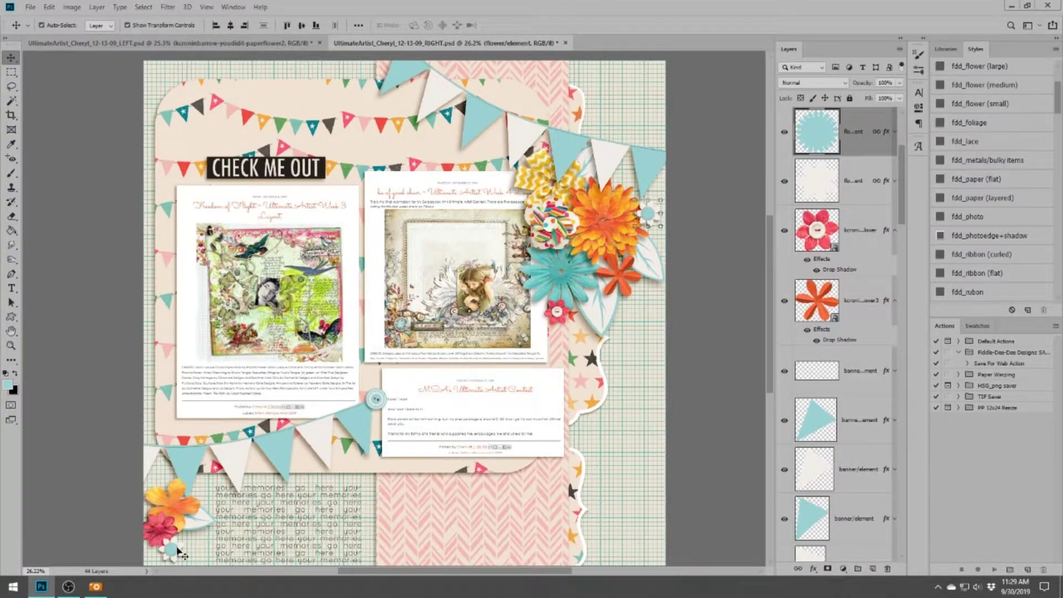
click(644, 270)
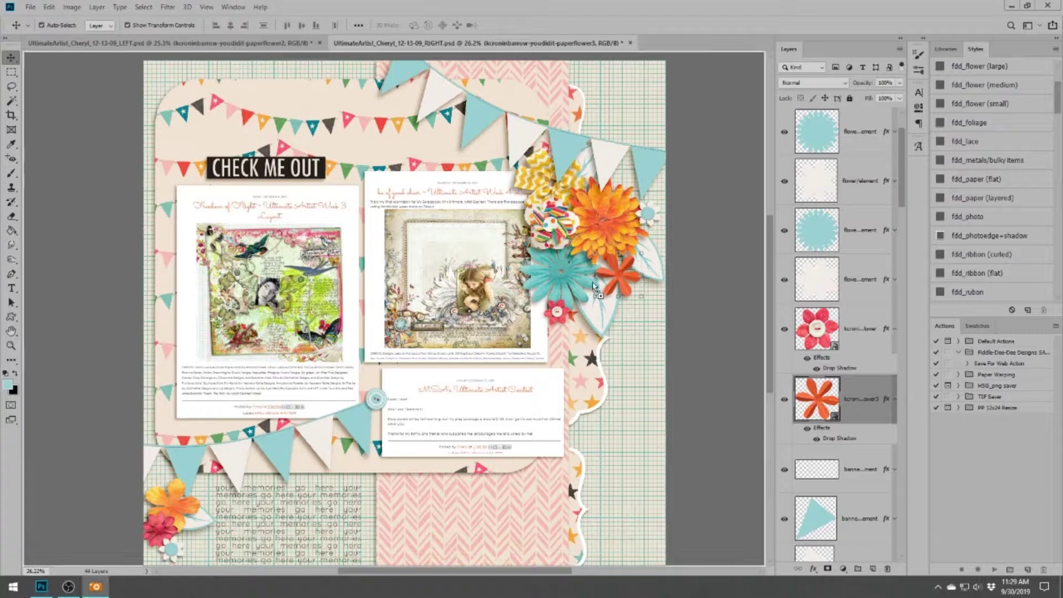
key(ctrl+v)
drag(421, 302, 611, 264)
drag(672, 195, 616, 272)
drag(634, 159, 645, 215)
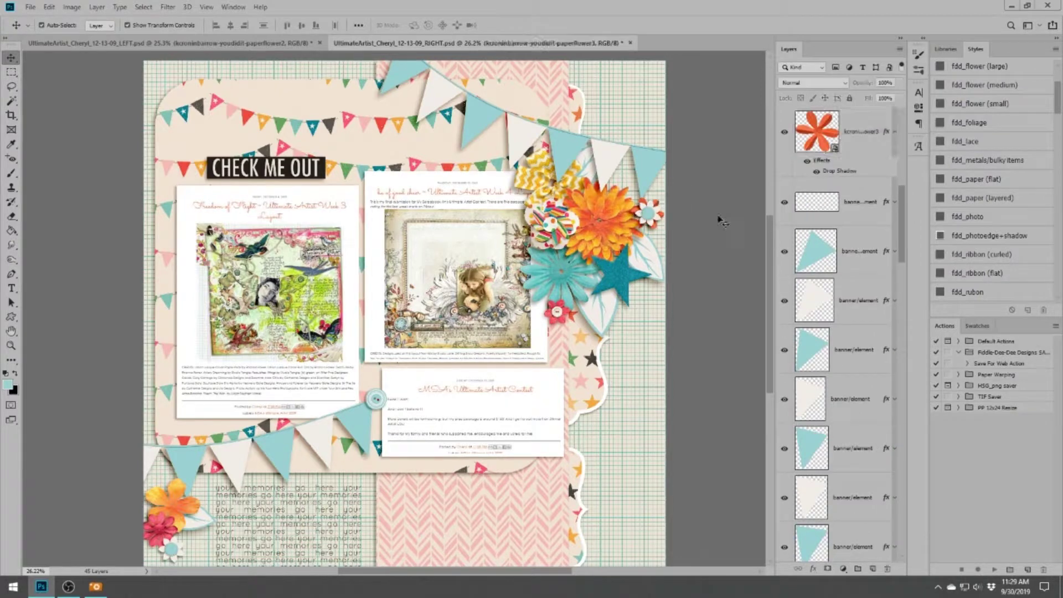
Try a bow by the bottom-left flowers, delete it, and return to the left page
click(173, 550)
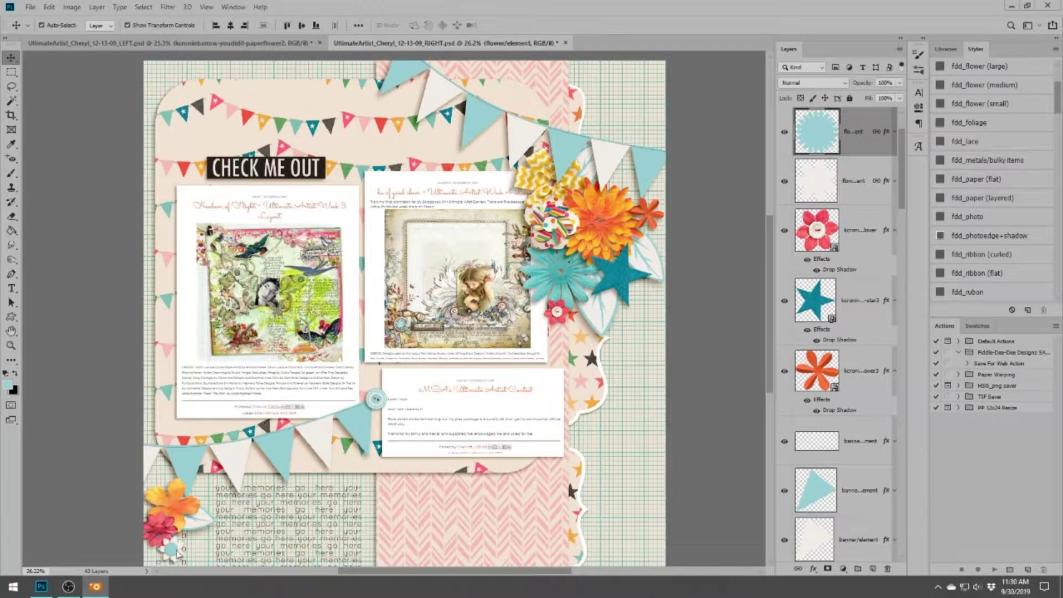
drag(173, 550, 183, 526)
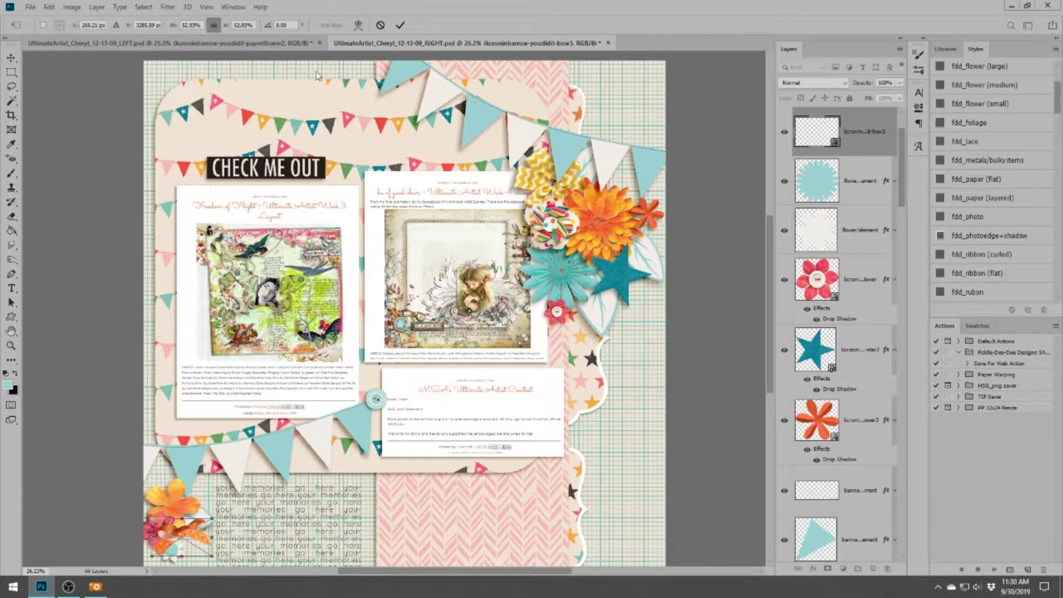
key(Return)
right_click(847, 202)
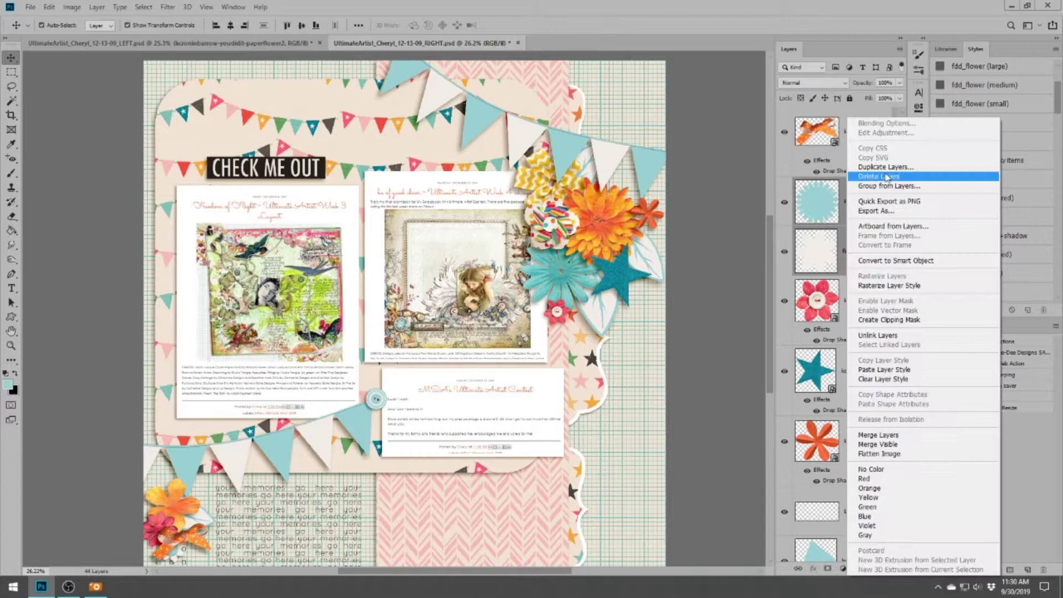
click(886, 176)
key(ctrl+Tab)
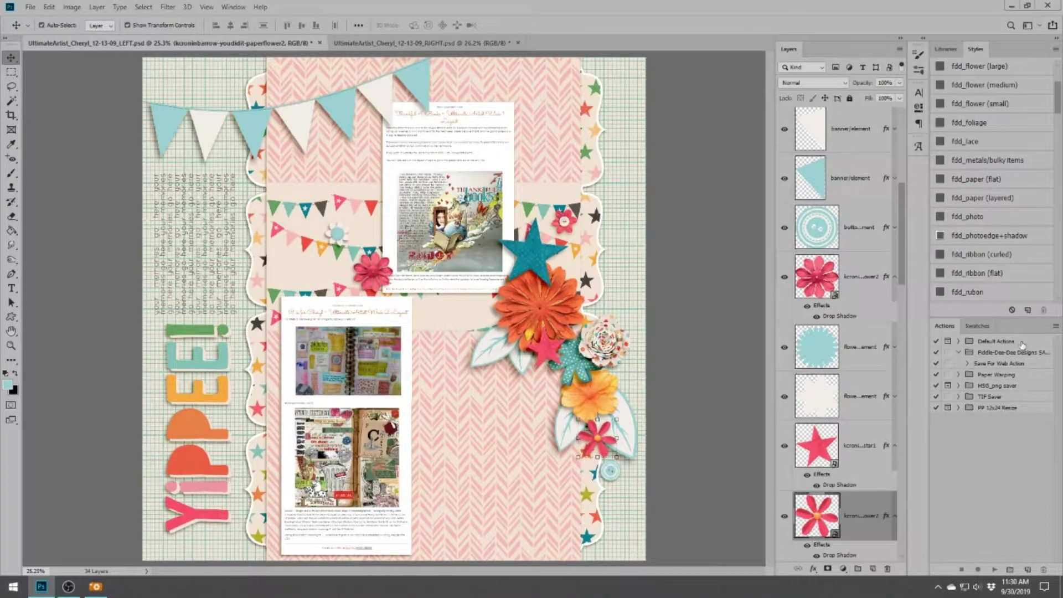
Paste a green foliage branch with a drop shadow, shrunk beside the orange flower
click(474, 347)
key(ctrl+v)
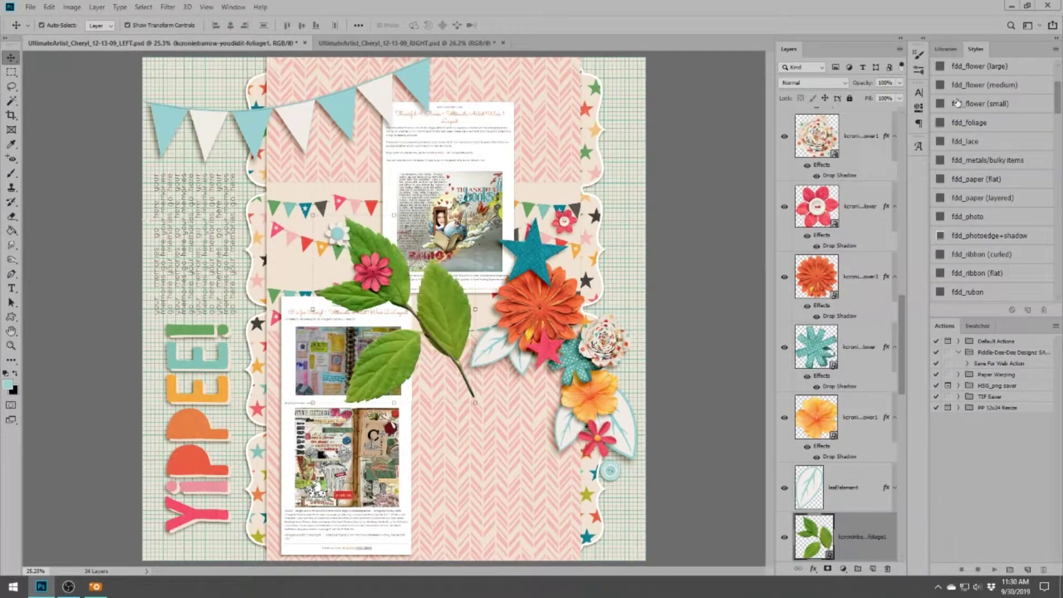
click(988, 123)
drag(343, 355, 498, 357)
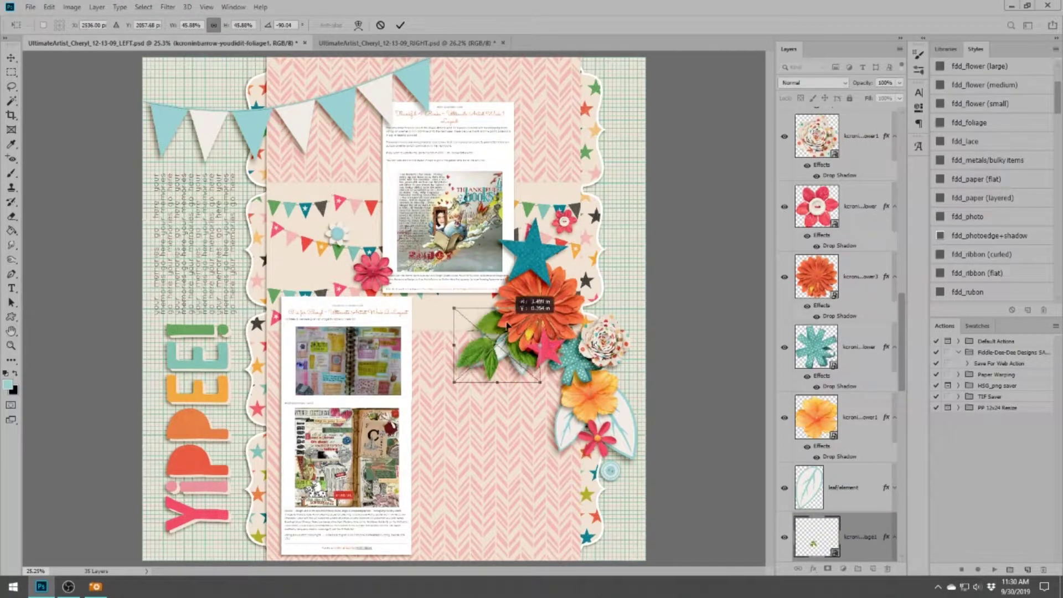
Delete the wide leaf placeholder and add a shadowed foliage branch rotated beside the flowers
click(842, 459)
key(Delete)
key(ctrl+v)
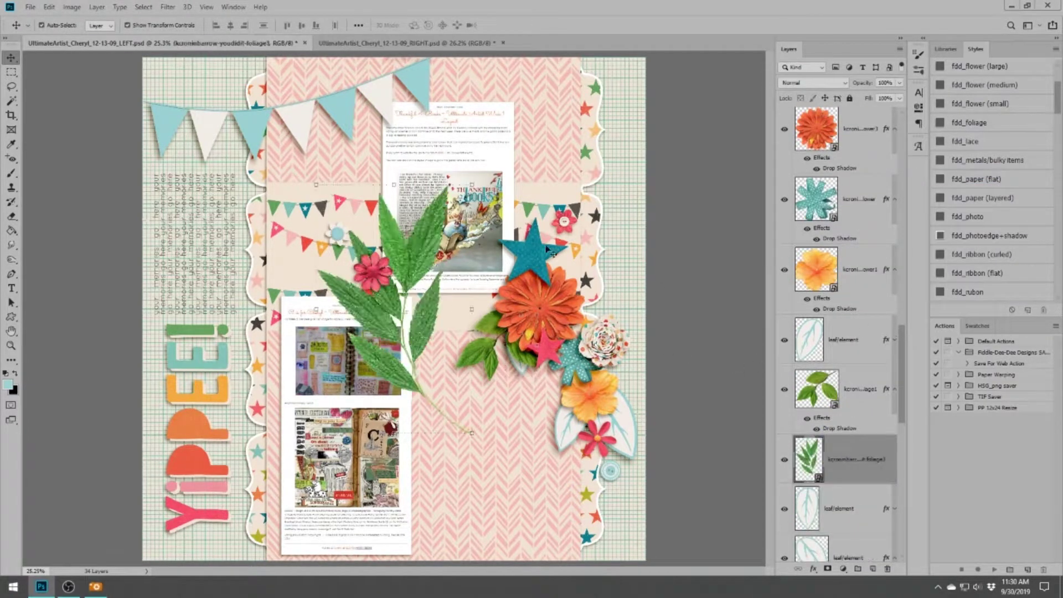
click(988, 123)
key(ctrl+t)
drag(360, 354, 604, 260)
key(Return)
Replace another leaf placeholder with a shadowed branch angled down by the lower-right flowers
right_click(841, 409)
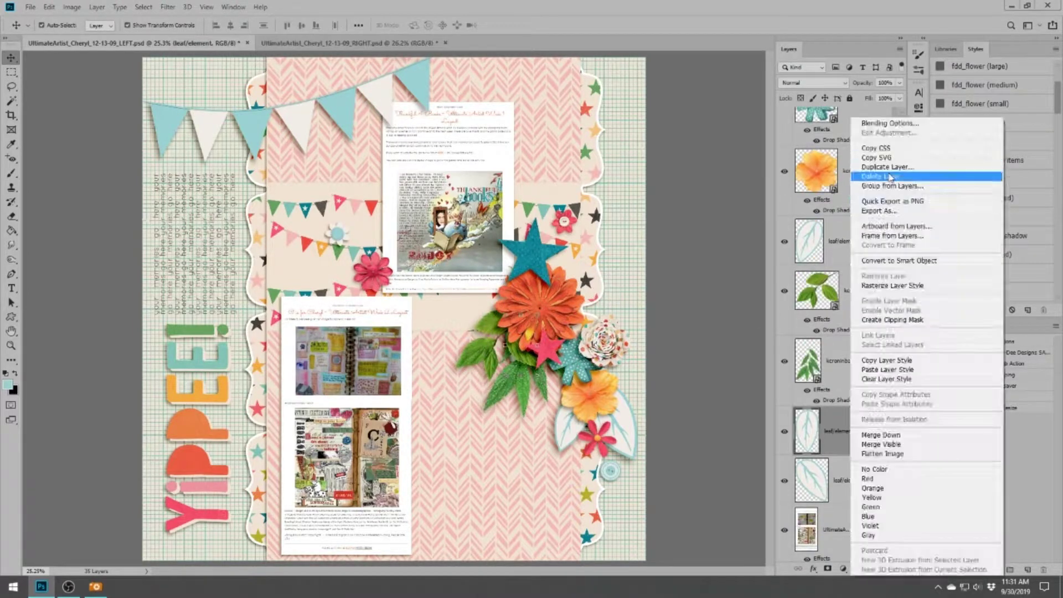
click(864, 173)
key(ctrl+v)
click(987, 122)
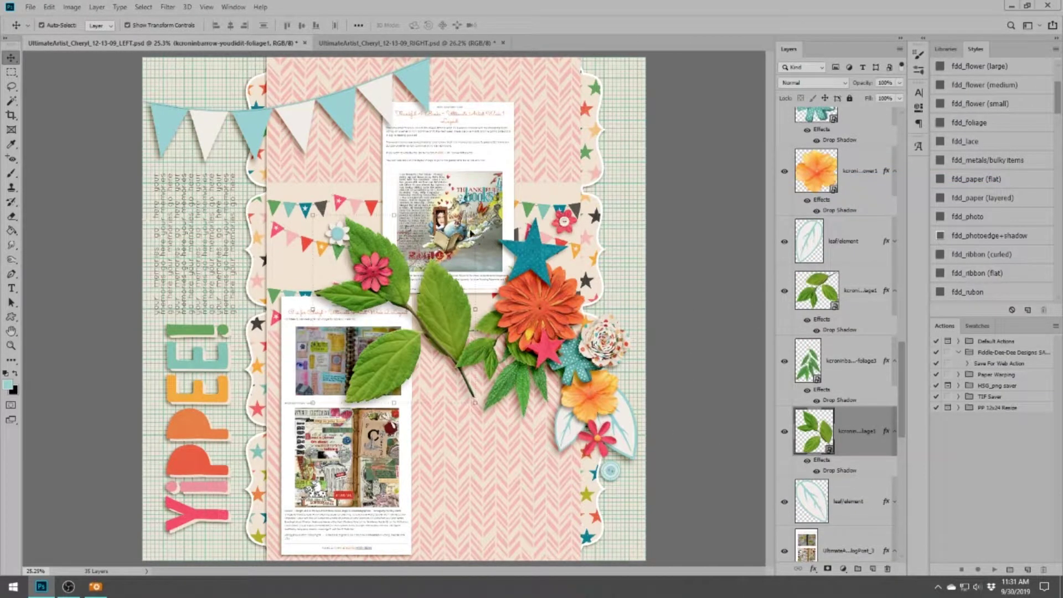
key(ctrl+t)
drag(487, 420, 420, 399)
drag(365, 332, 573, 424)
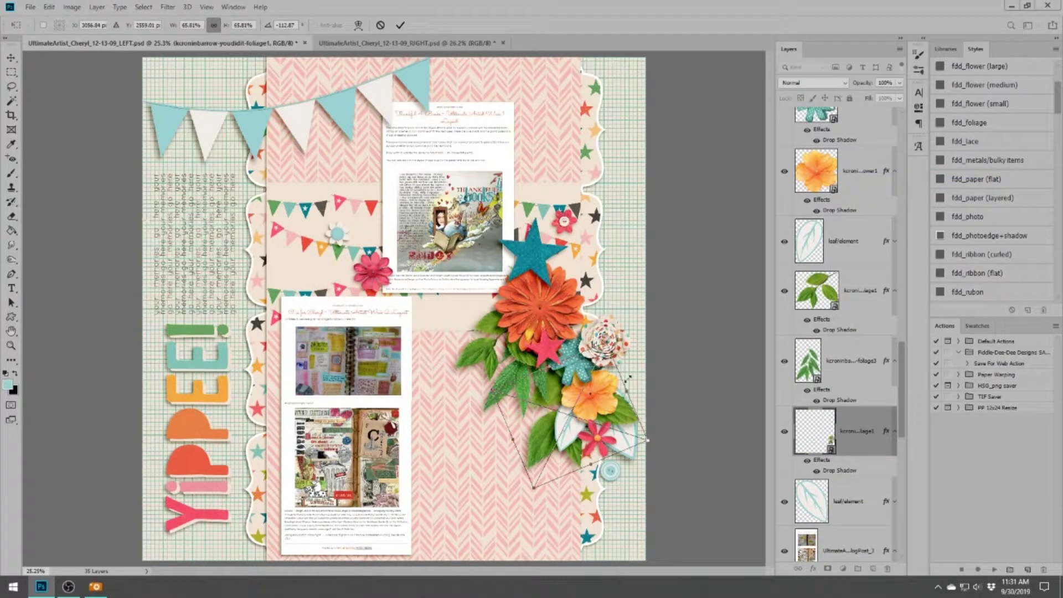
click(400, 24)
Add a rotated leaf branch on the lower flowers and remove the leftover leaf placeholder
click(847, 241)
key(ctrl+v)
drag(398, 310, 613, 409)
key(ctrl+t)
key(Return)
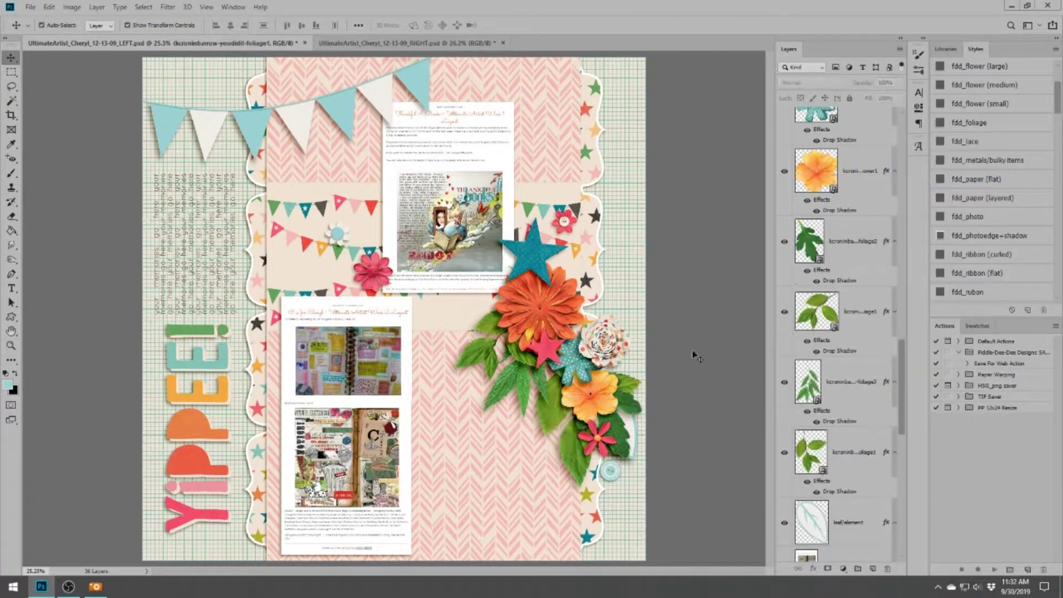
right_click(861, 505)
click(914, 171)
Copy the two selected foliage layers onto the right page
key(ctrl+Tab)
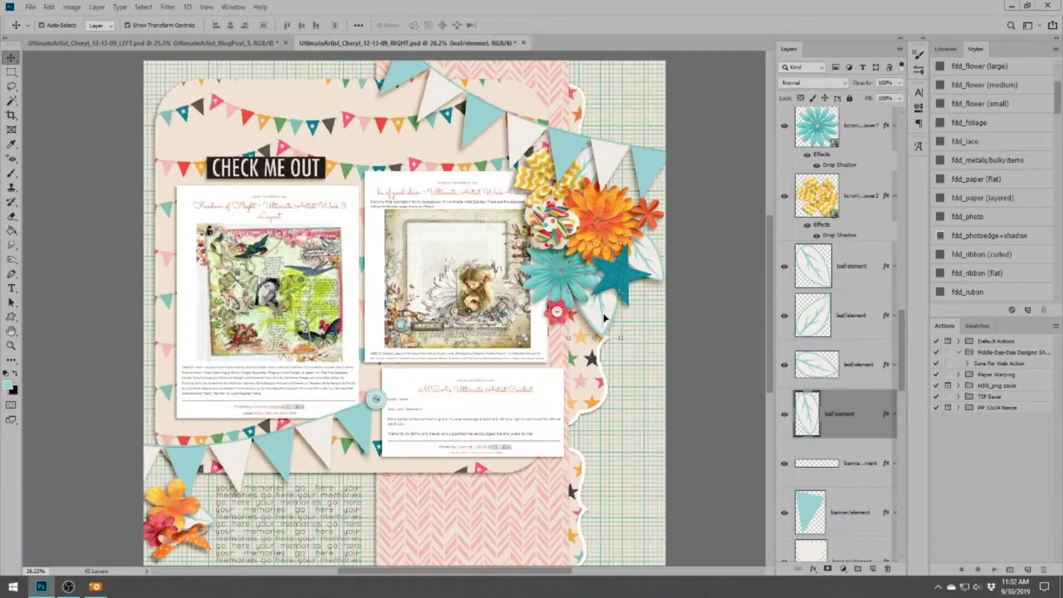
key(ctrl+Tab)
click(861, 296)
shift+click(853, 371)
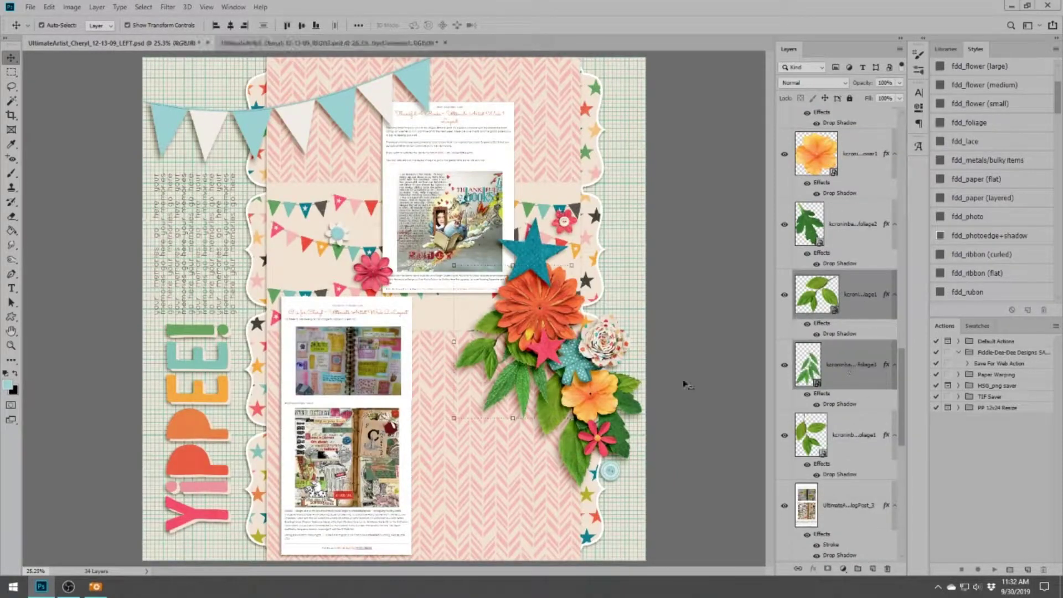
drag(683, 380, 670, 219)
Copy another foliage layer onto the right page and set its placement
key(ctrl+Tab)
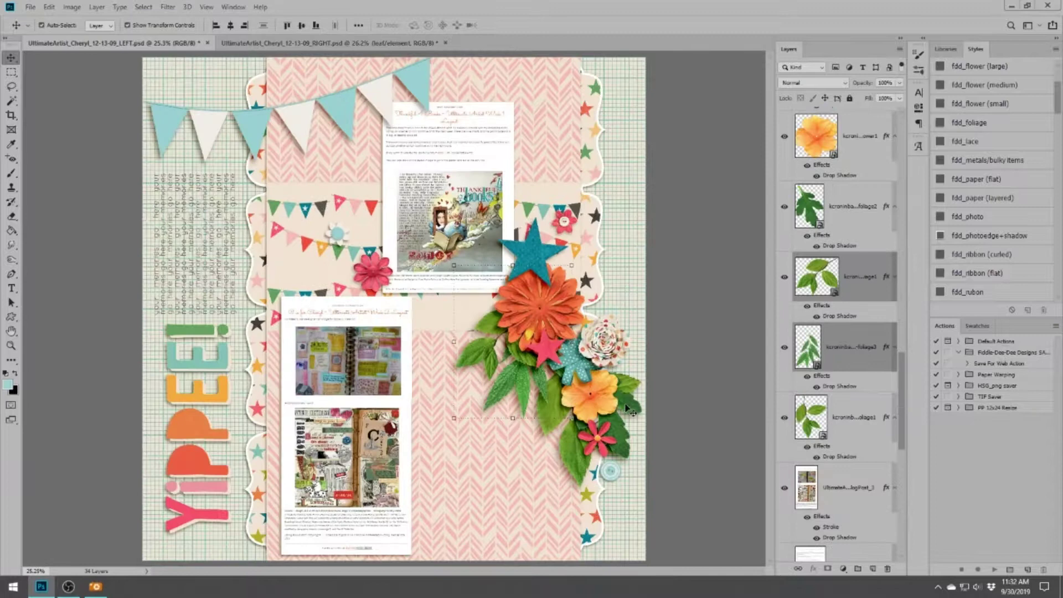
click(853, 205)
drag(853, 205, 651, 262)
key(ctrl+t)
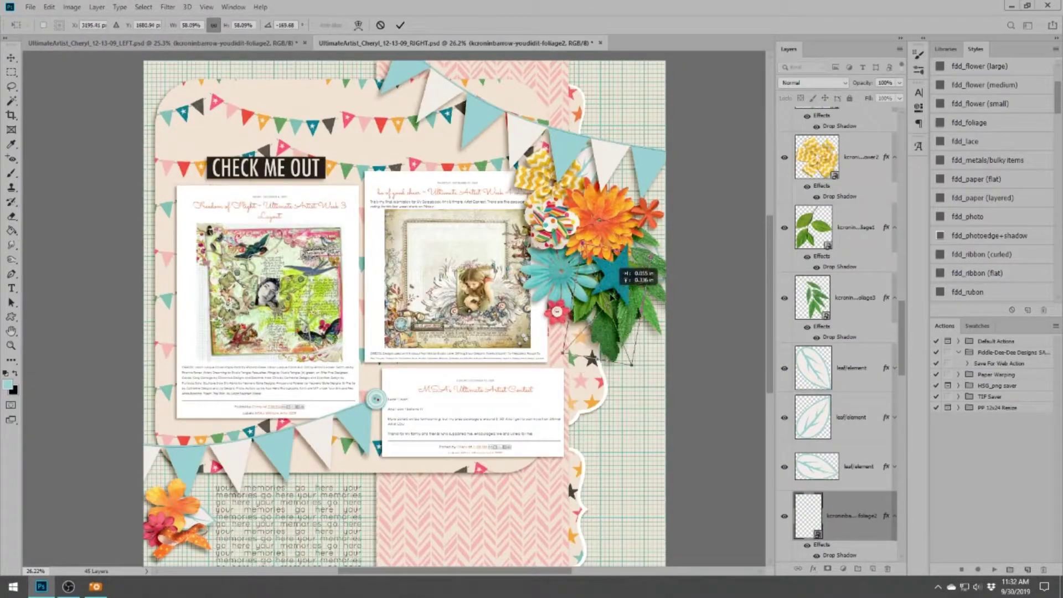
key(Return)
Duplicate a foliage spray up to the top-right bunting and delete its leaf placeholder
click(861, 371)
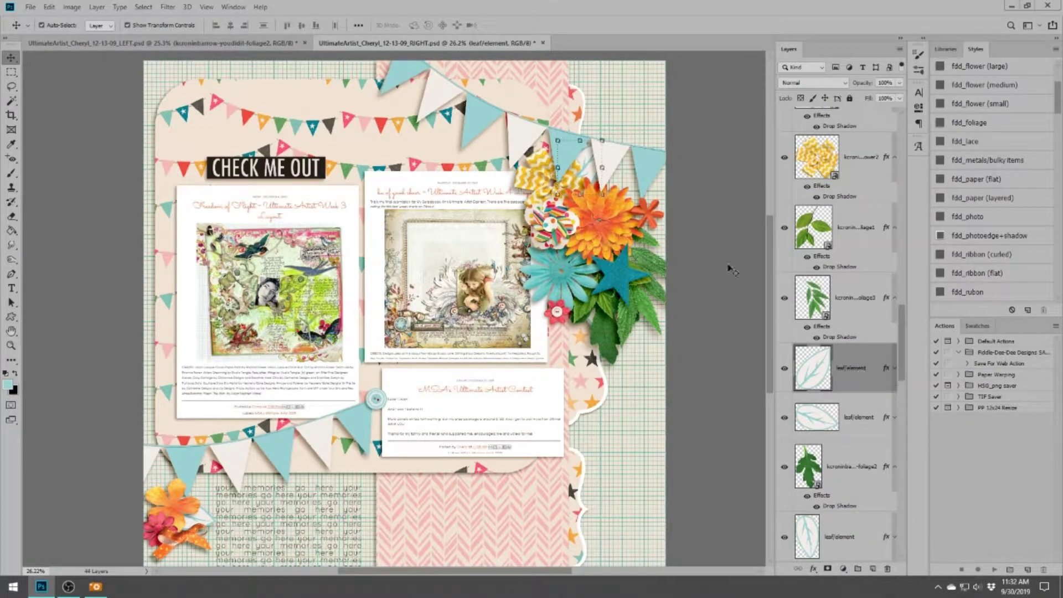
click(858, 227)
key(ctrl+j)
key(ctrl+t)
drag(647, 249, 620, 160)
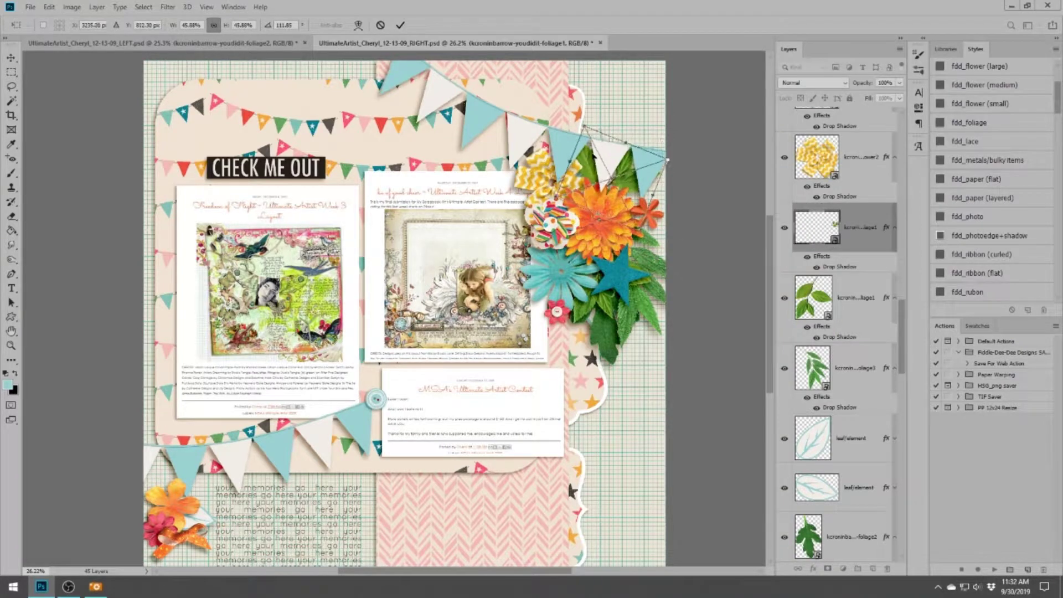
click(400, 25)
right_click(859, 438)
click(886, 184)
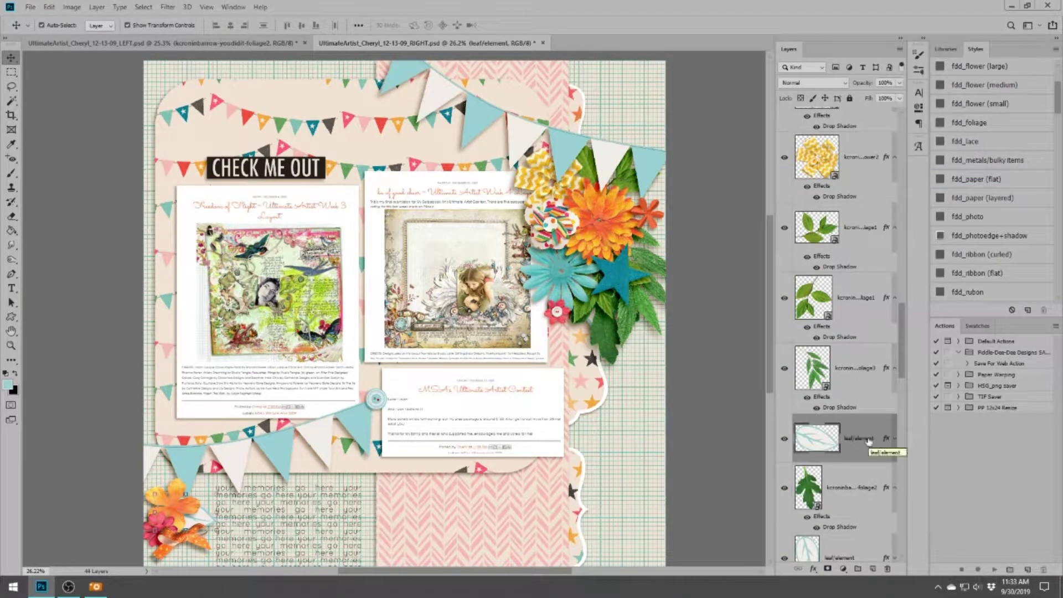
Copy a rotated leaf spray into the bottom-left flowers and delete both leaf placeholders
mouse_move(644, 314)
mouse_down()
mouse_move(310, 471)
mouse_move(332, 437)
mouse_move(272, 470)
mouse_up()
scroll(839, 332, down, 3)
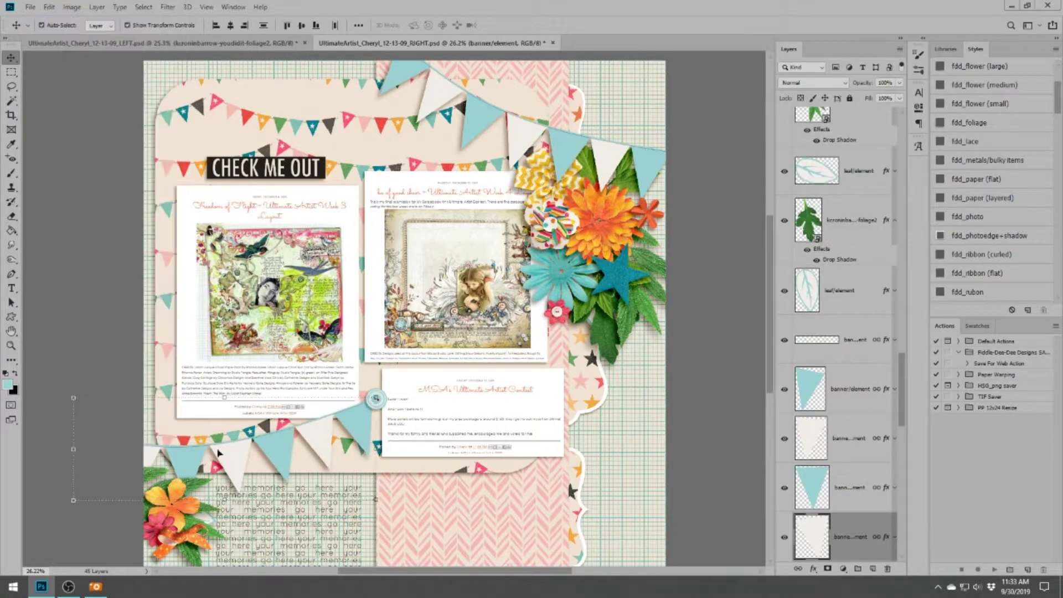
key(ctrl+t)
drag(167, 532, 190, 515)
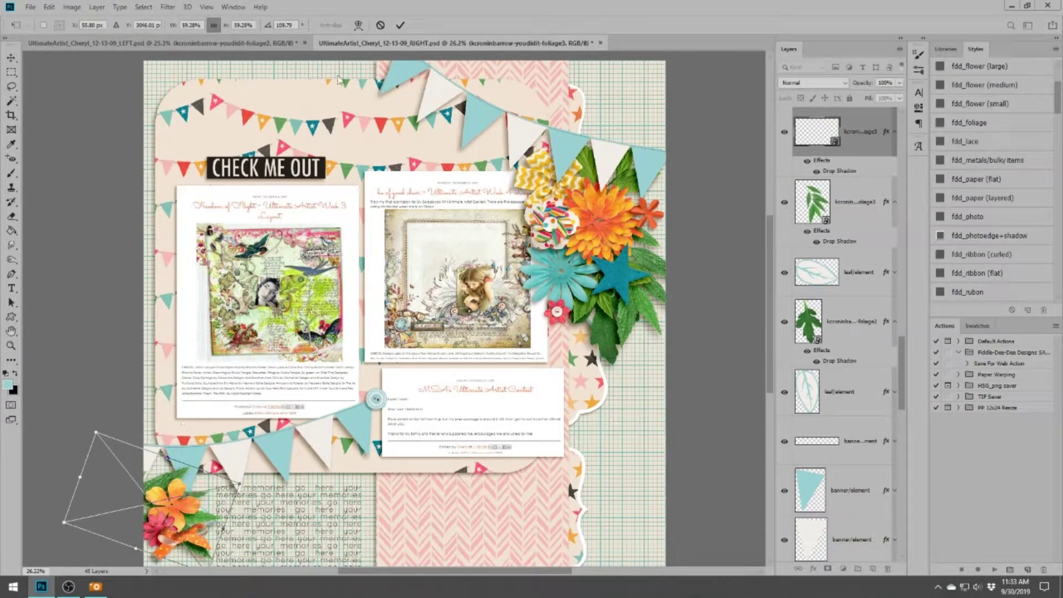
click(401, 25)
click(851, 389)
ctrl+click(856, 276)
key(Delete)
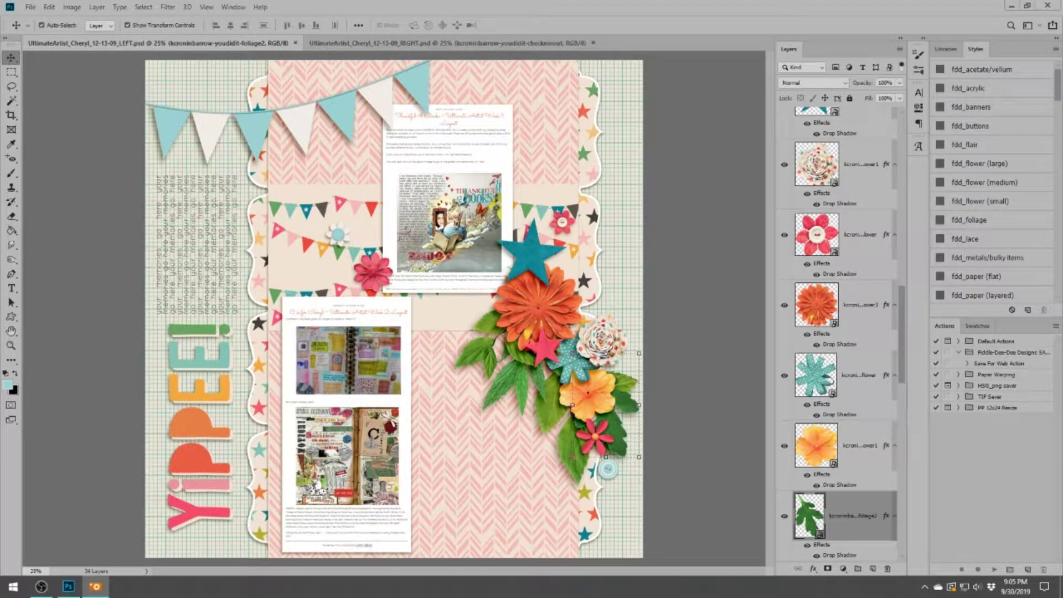
Paste the yellow button and shrink it onto the orange flower's centre
click(515, 305)
key(ctrl+v)
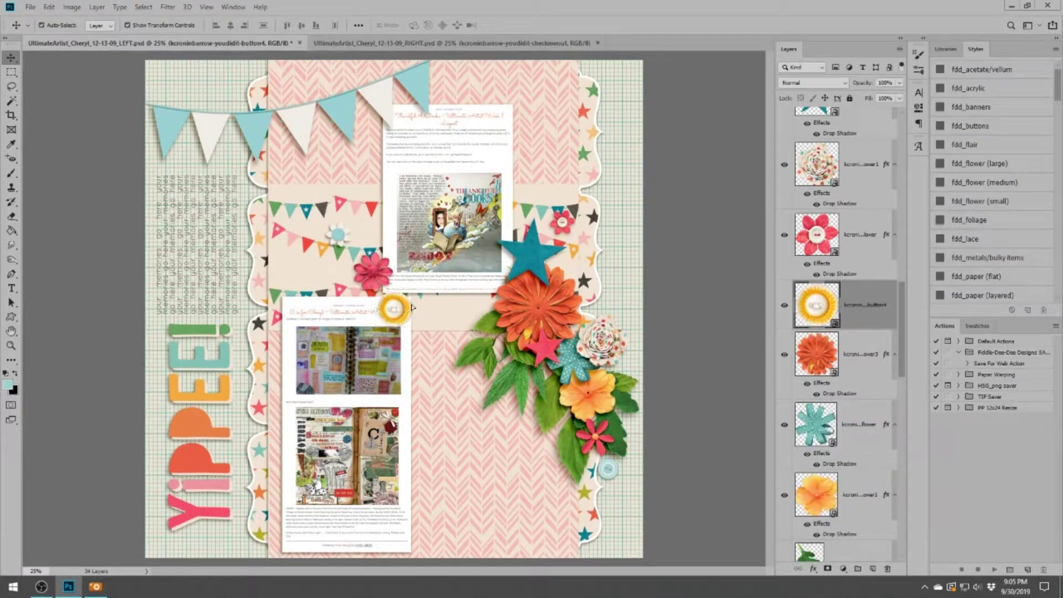
drag(560, 294, 547, 291)
key(Return)
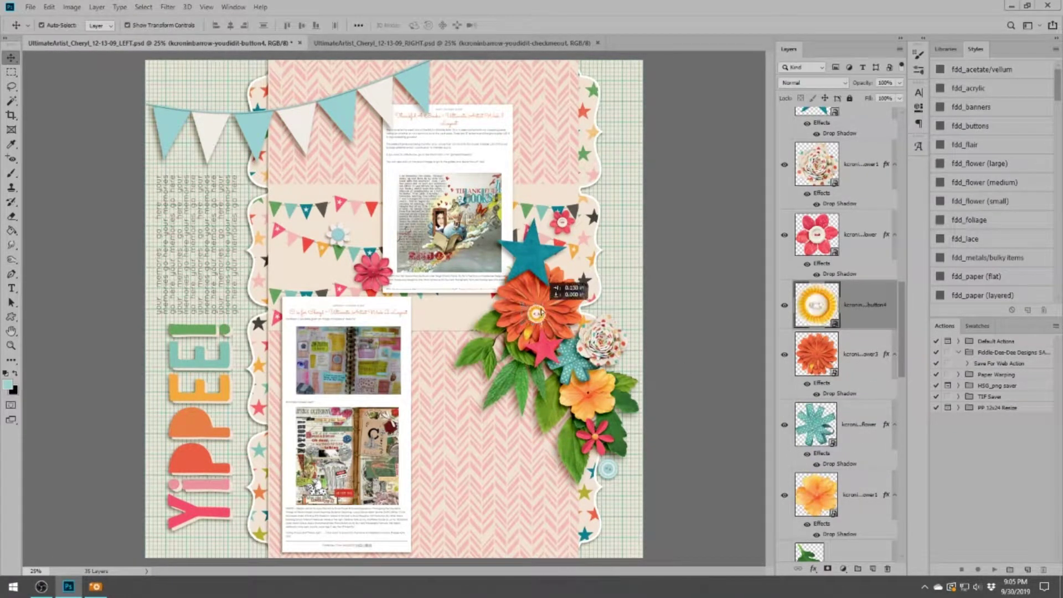
Place the shadowed 'way to go' badge by the bunting and delete the flower placeholders
click(570, 271)
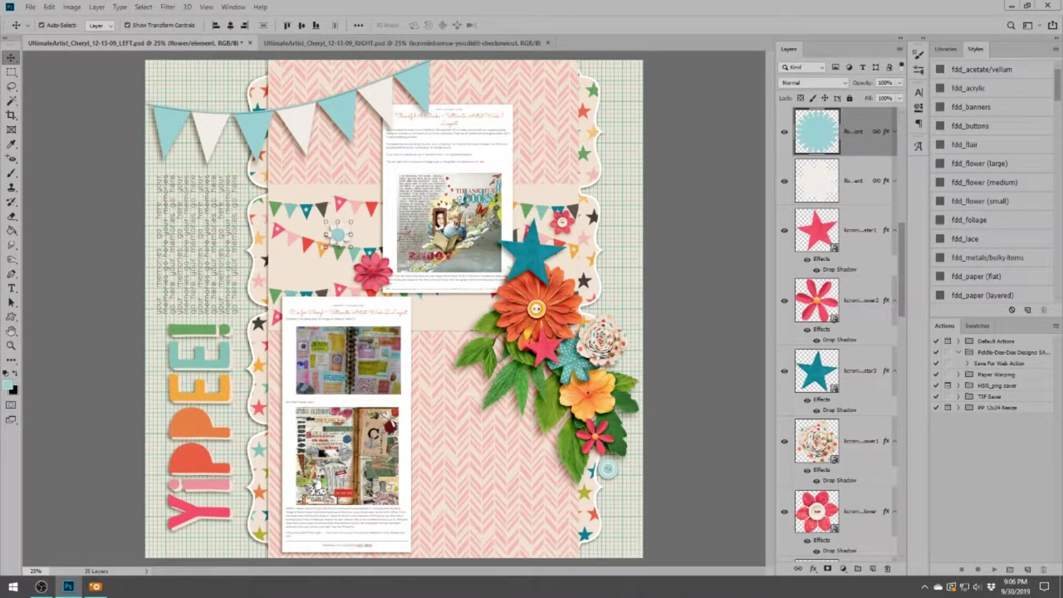
drag(364, 306, 335, 228)
click(400, 25)
click(861, 202)
right_click(861, 202)
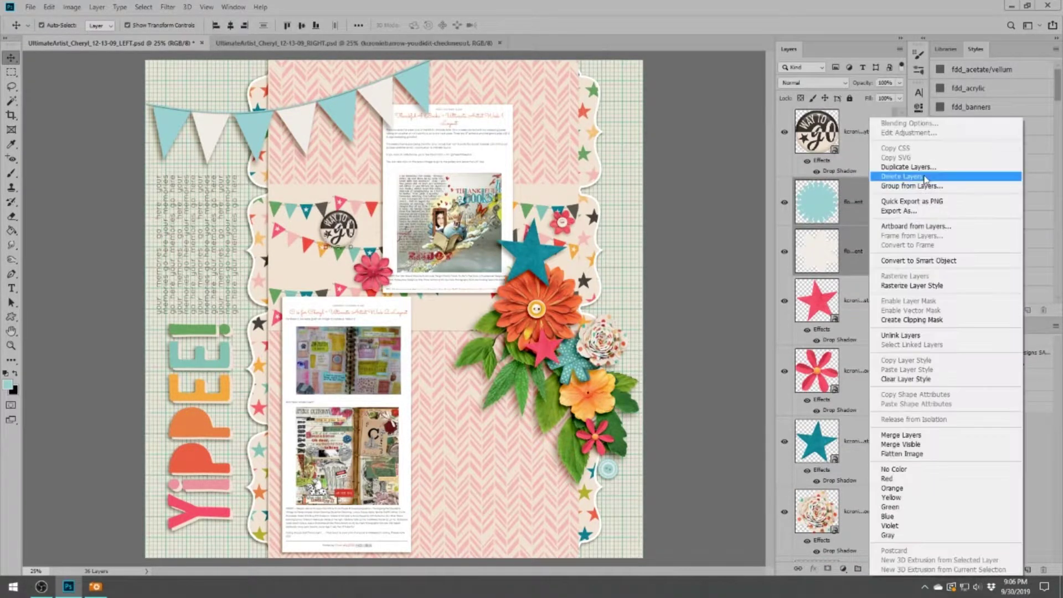
click(886, 172)
Place the teal button below the flower cluster and delete the button placeholder layers
drag(609, 469, 608, 469)
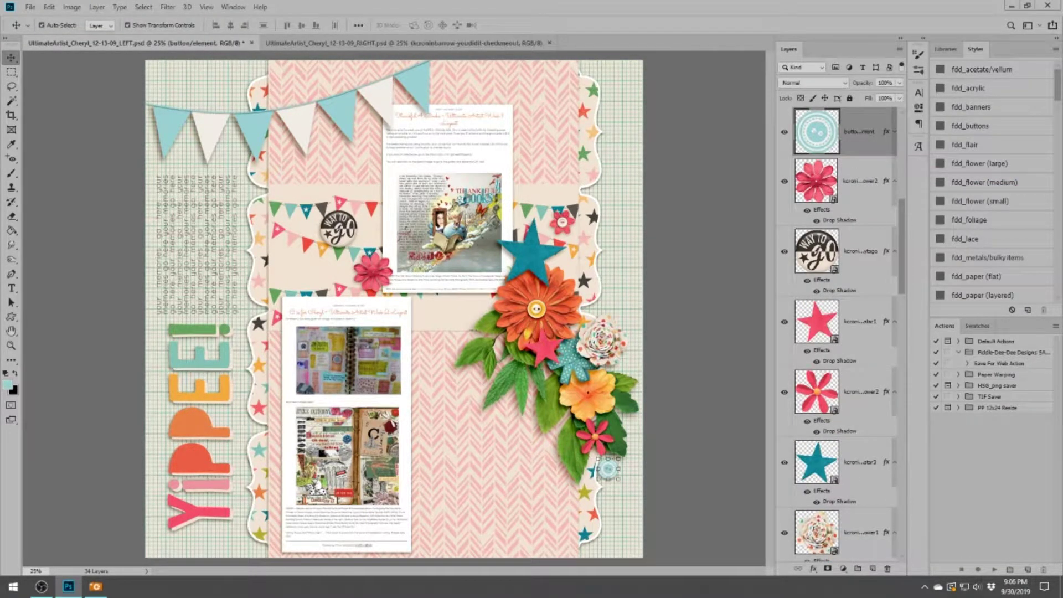
drag(428, 306, 609, 476)
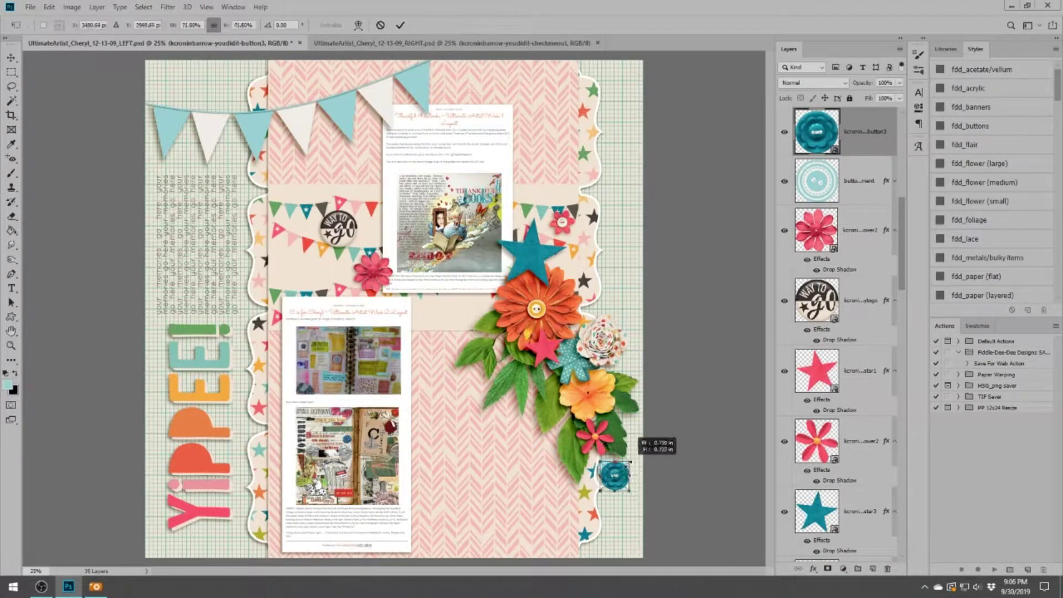
key(Return)
right_click(864, 180)
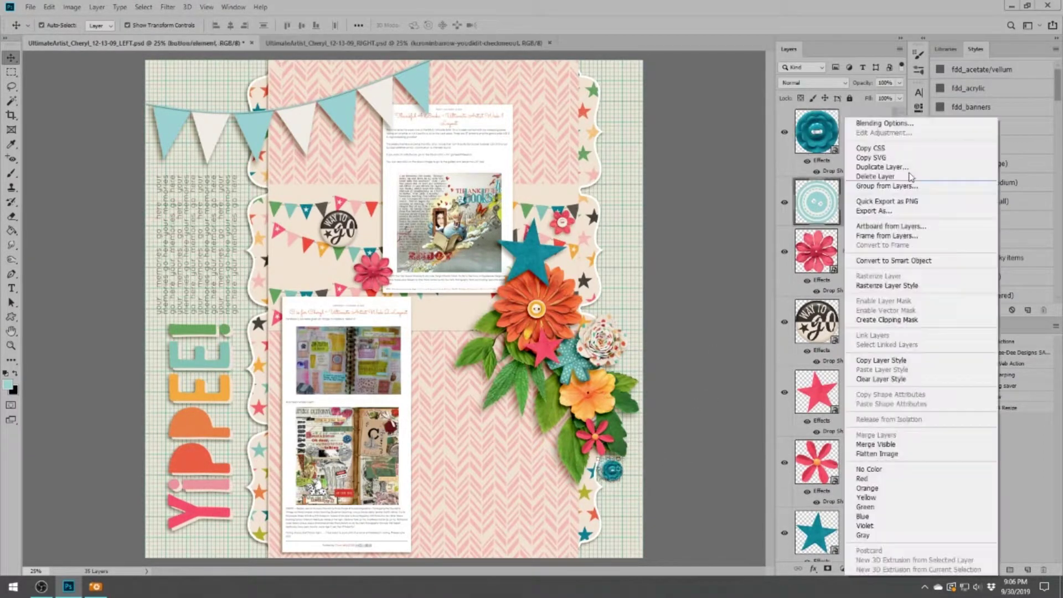
click(941, 178)
click(382, 41)
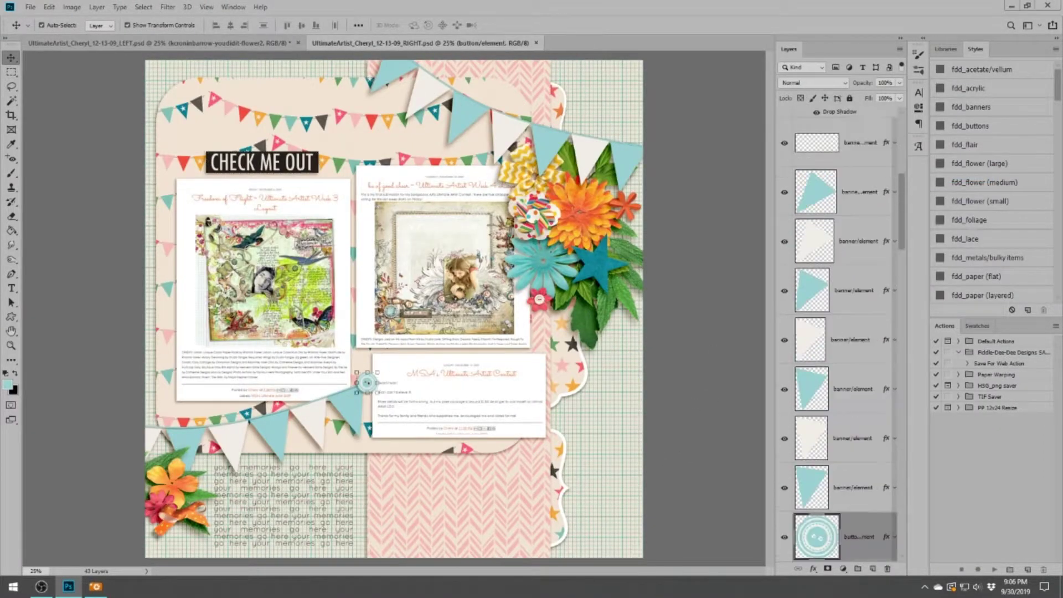
Bring the teal button onto the right page and set a pink button on the teal flower
click(161, 43)
drag(609, 476, 375, 351)
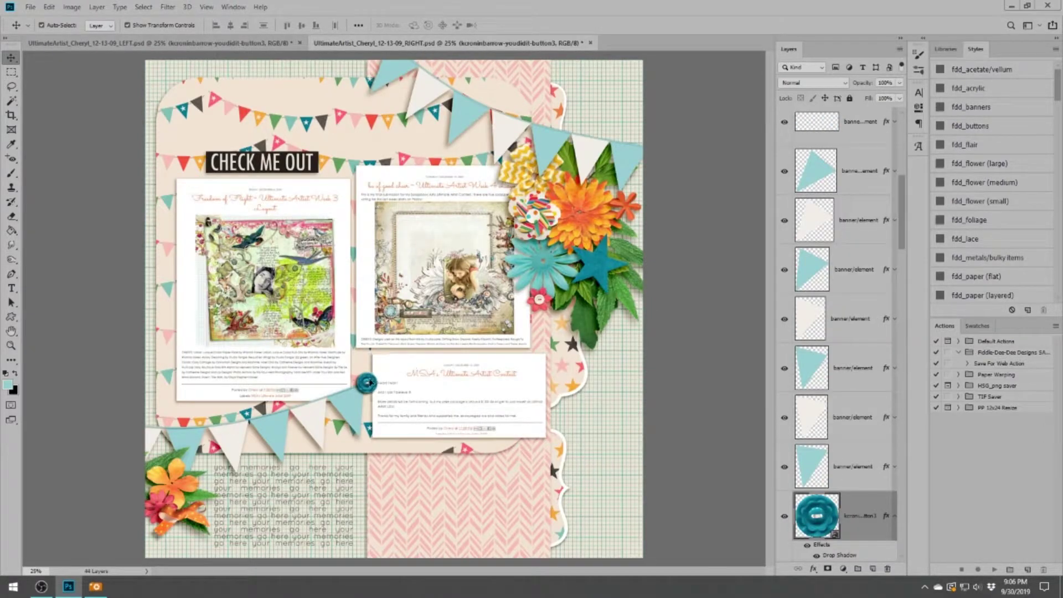
right_click(861, 516)
click(942, 181)
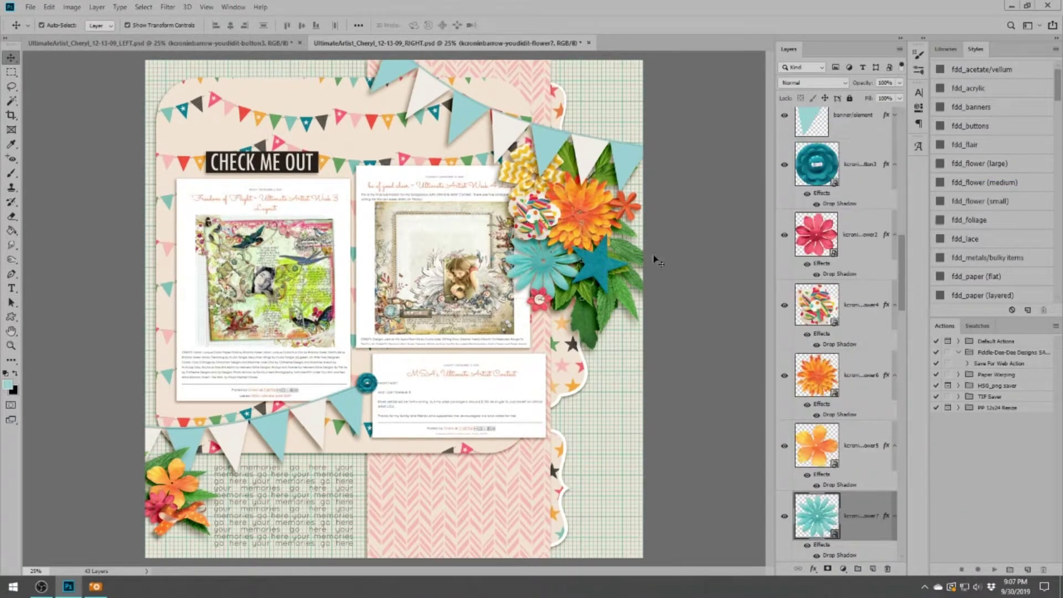
drag(656, 261, 549, 265)
Add a drop-shadowed white button over the orange flower, scaled to about 58%
click(578, 168)
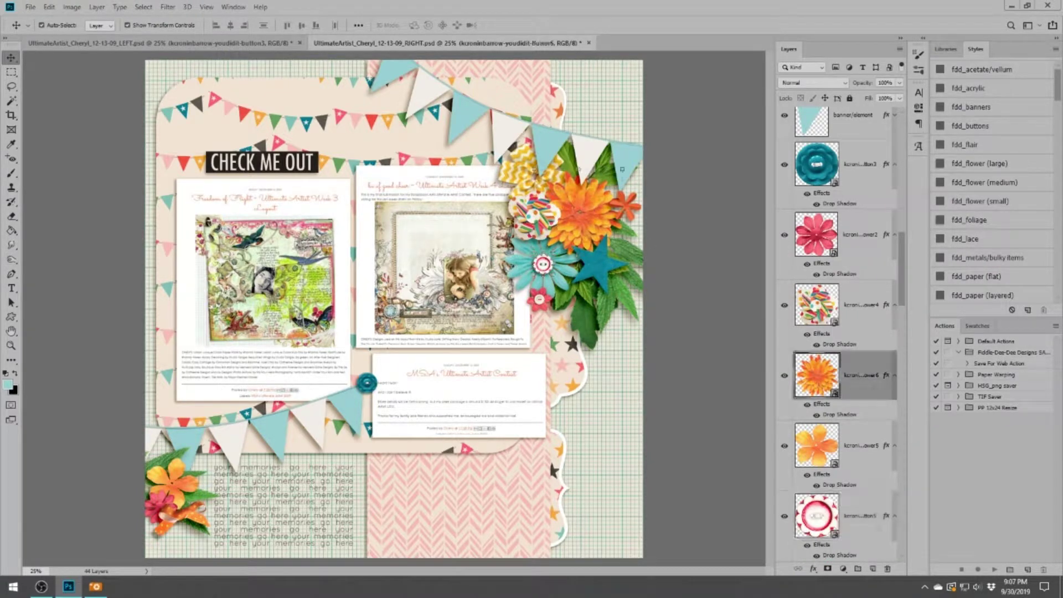
drag(610, 319, 400, 306)
click(938, 138)
key(ctrl+t)
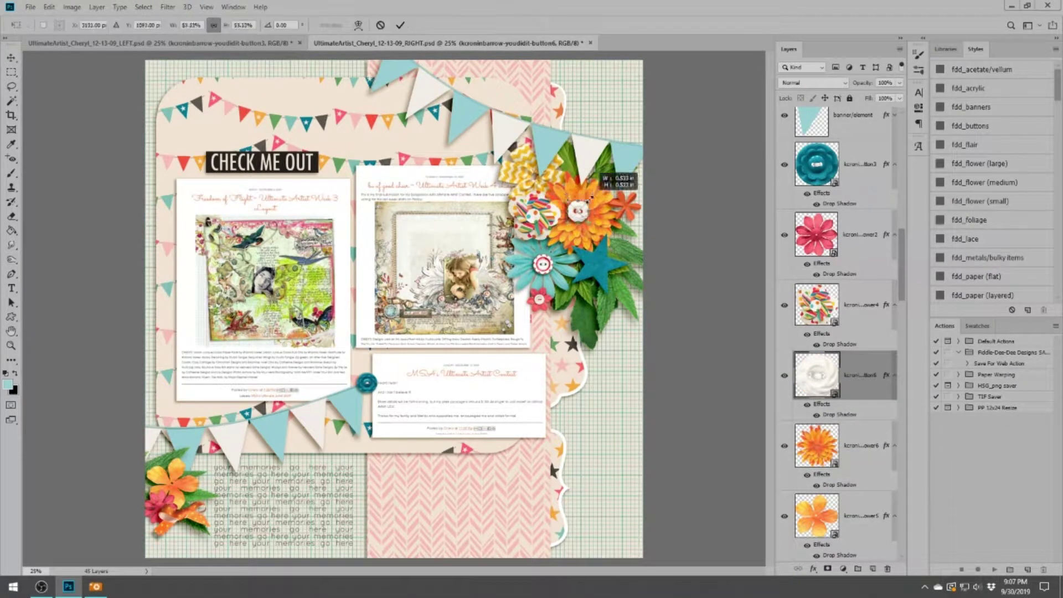
drag(597, 193, 586, 218)
click(400, 24)
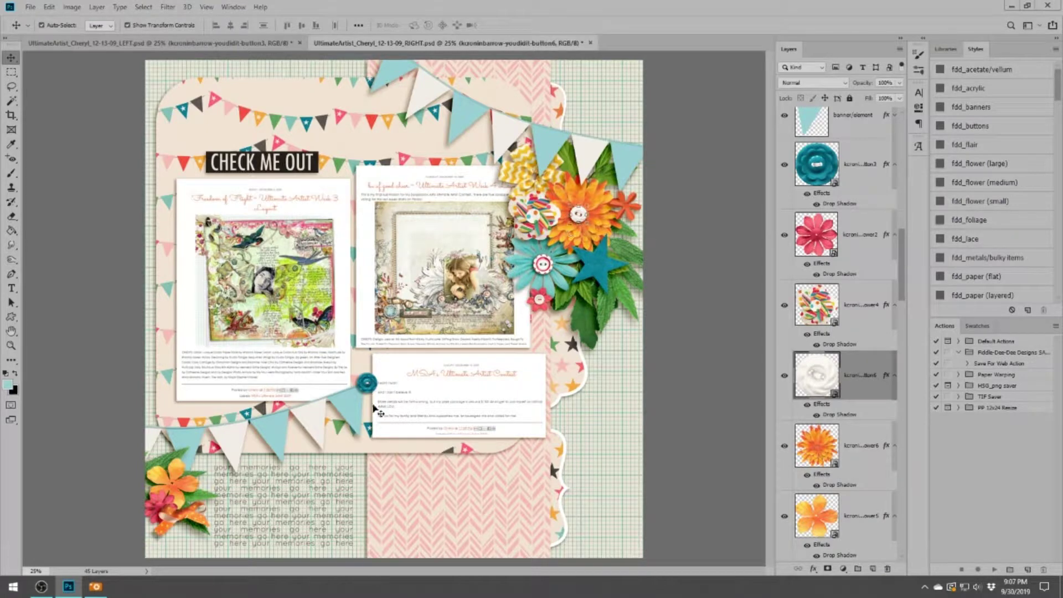
Place a shrunken YAY pennant tag top-left with a smaller CHECK ME OUT tucked beneath
click(187, 484)
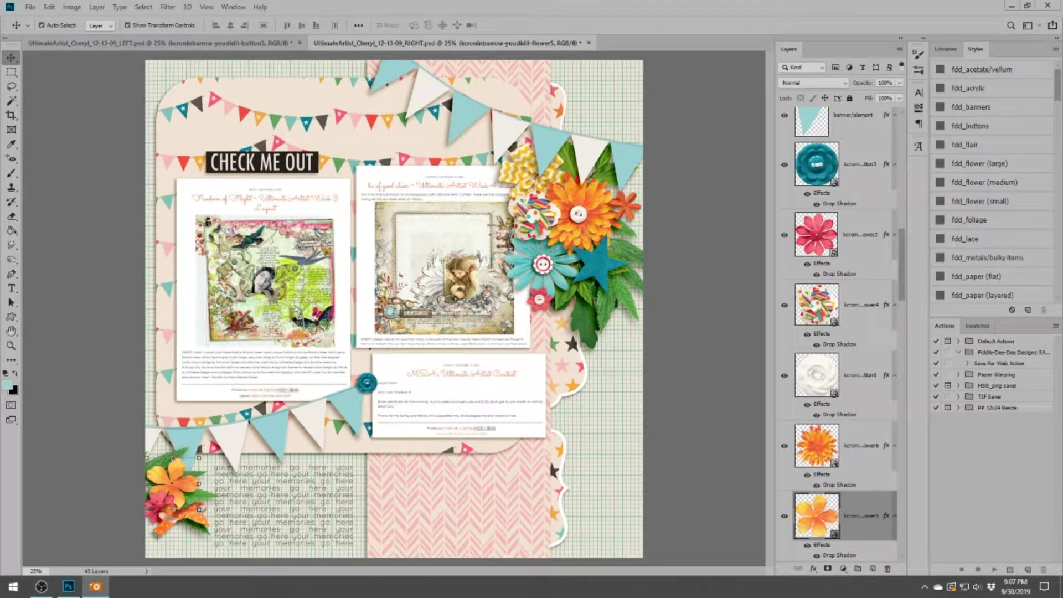
drag(457, 222, 640, 346)
drag(552, 359, 299, 137)
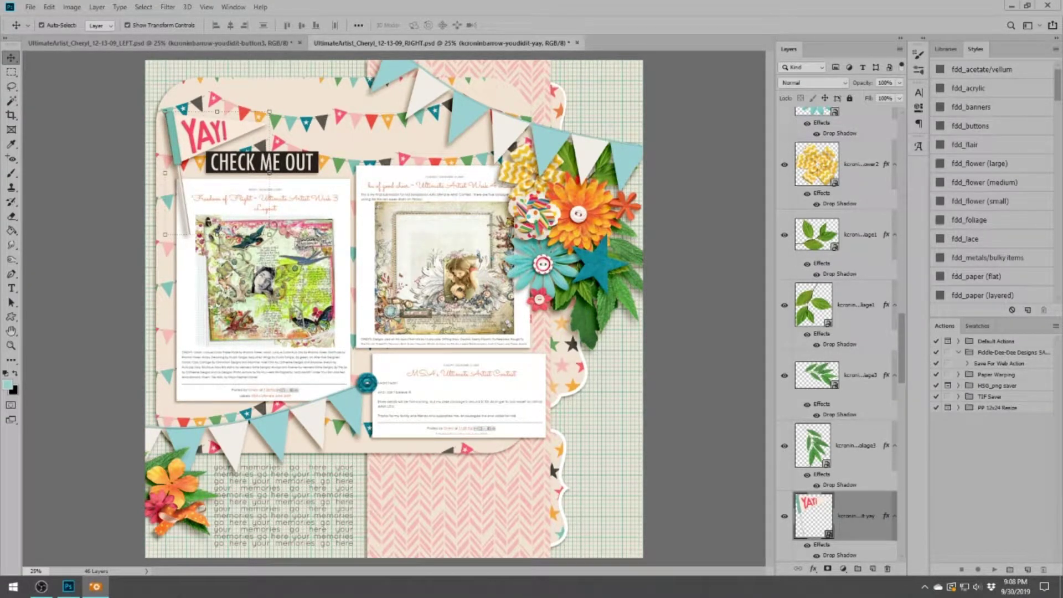
click(310, 166)
drag(333, 172, 236, 155)
Add OUTDREAM YOURSELF word art with a shadow under the MSA title, then go to the left page
key(ctrl+v)
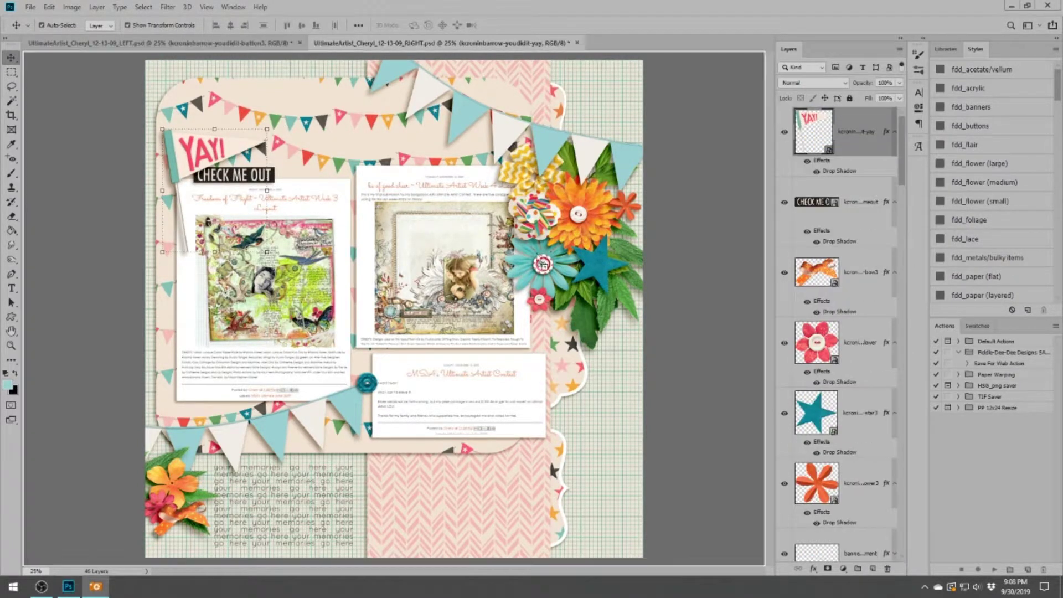
drag(463, 312, 557, 389)
drag(415, 395, 463, 395)
key(Return)
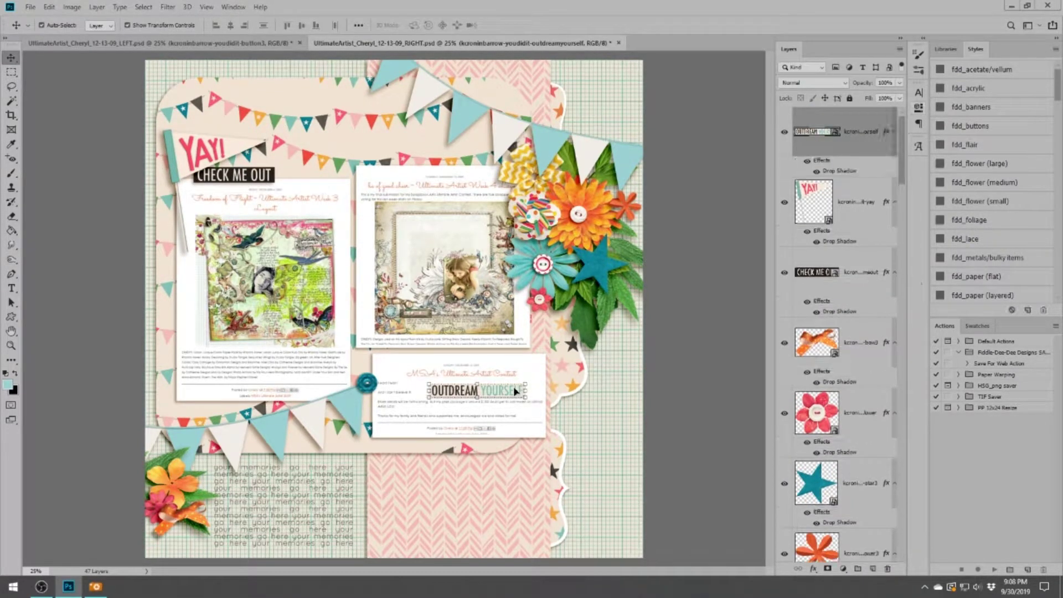
key(ctrl+Tab)
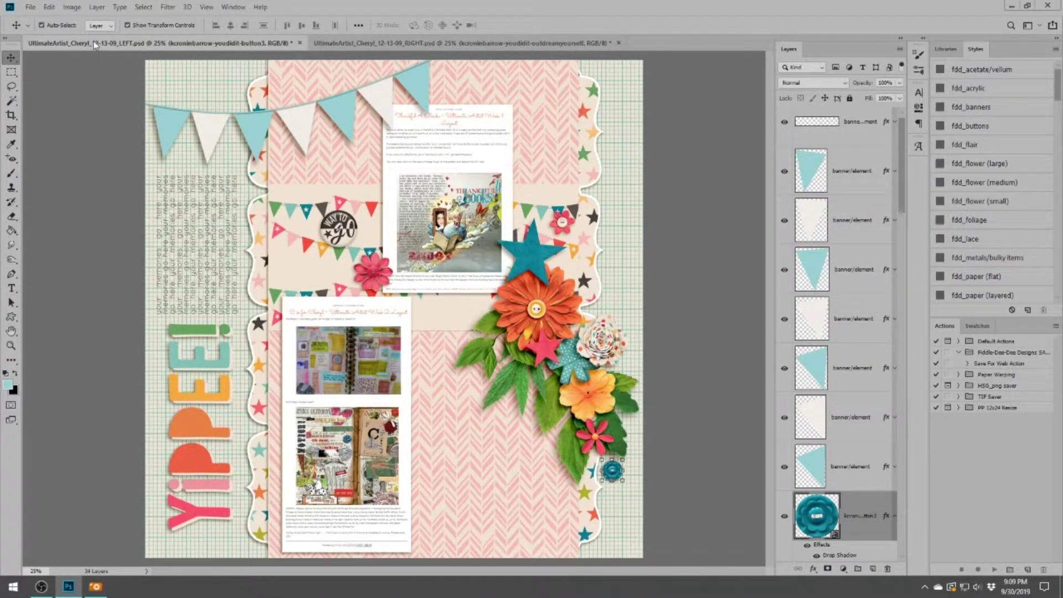
Copy the pennant banner to the left page and clip dark star and pink dotted papers to pennants
click(459, 43)
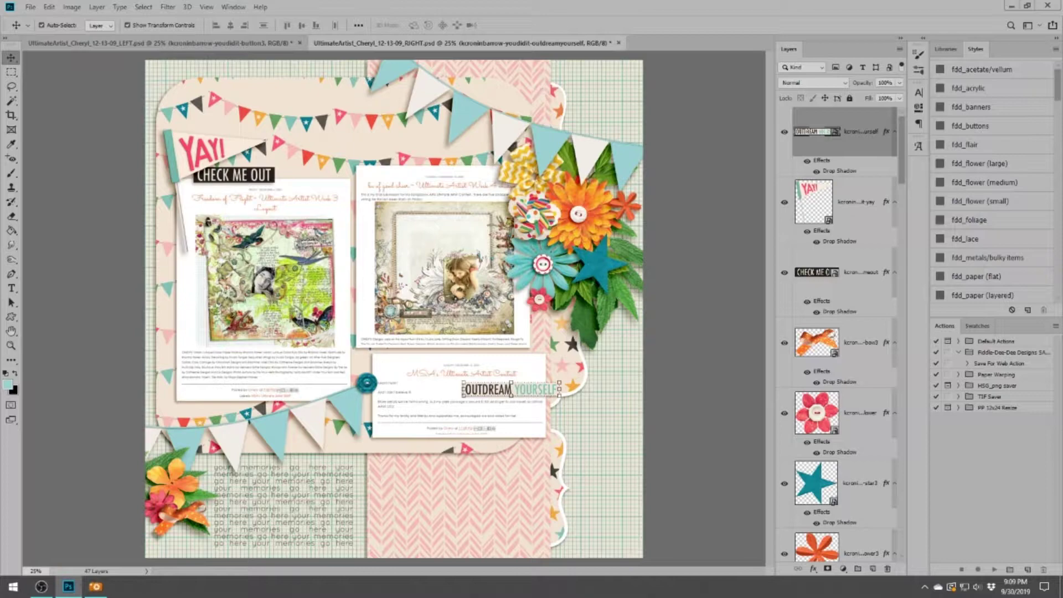
click(355, 402)
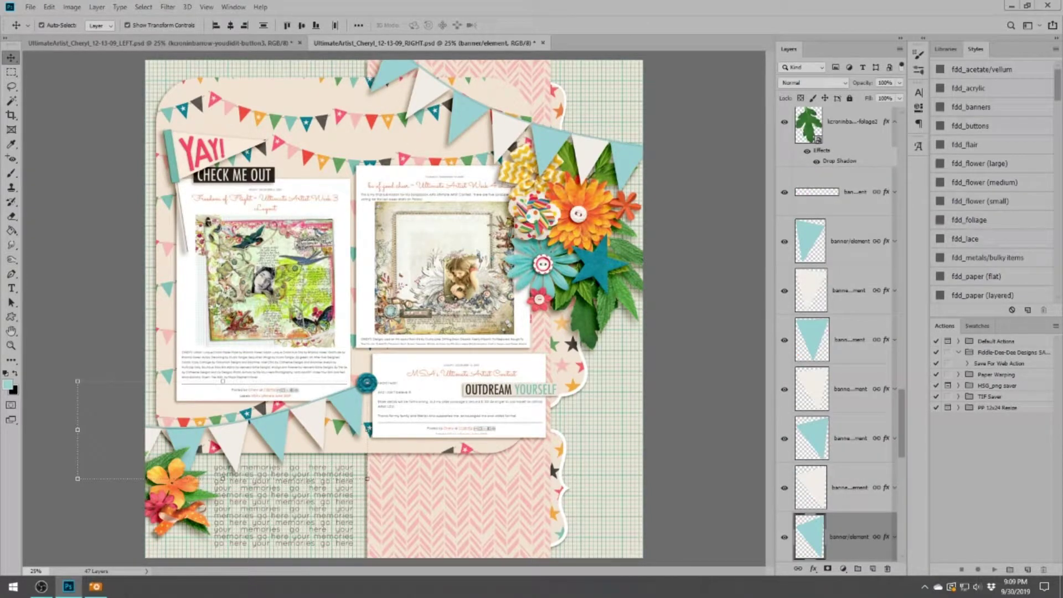
drag(245, 71, 413, 88)
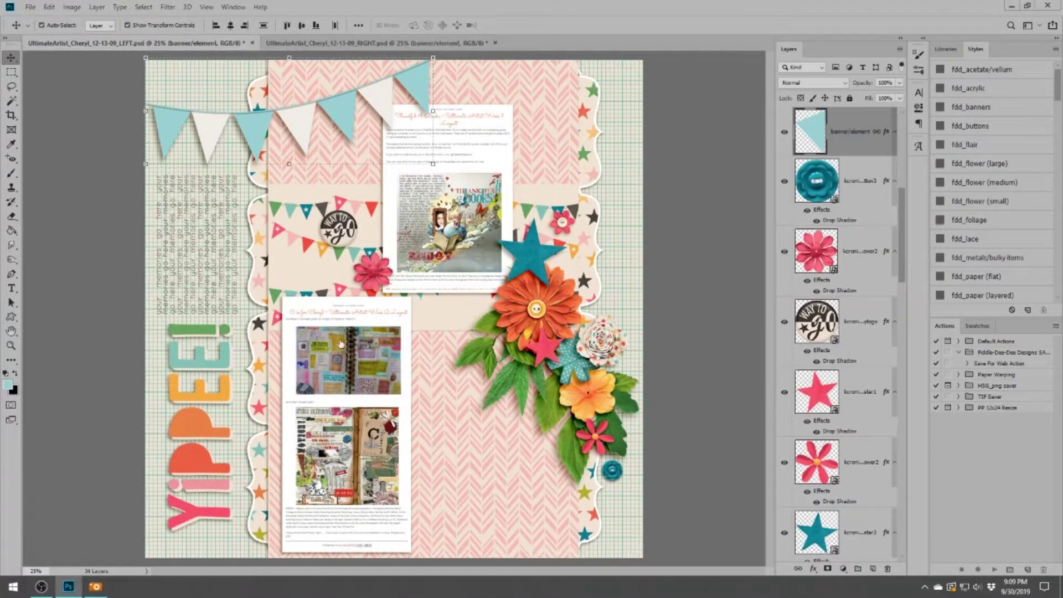
key(ctrl+v)
key(ctrl+alt+g)
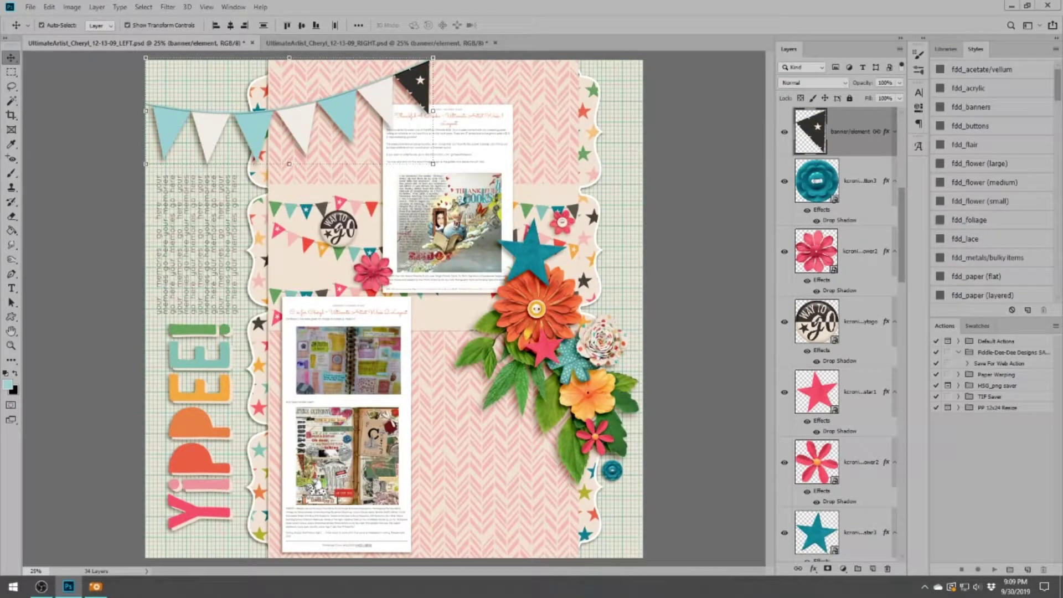
key(ctrl+j)
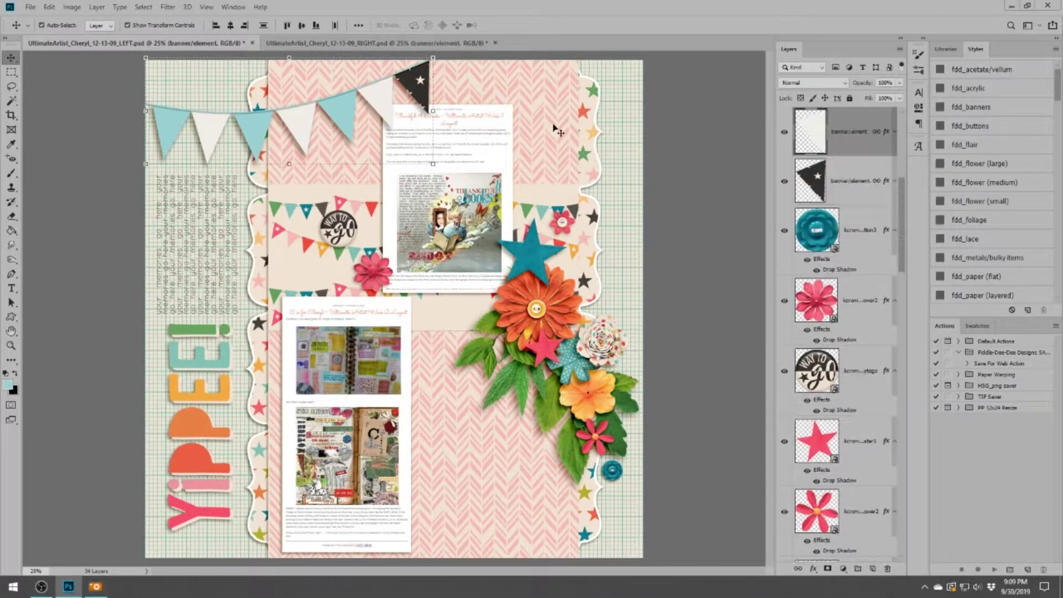
key(ctrl+v)
key(ctrl+alt+g)
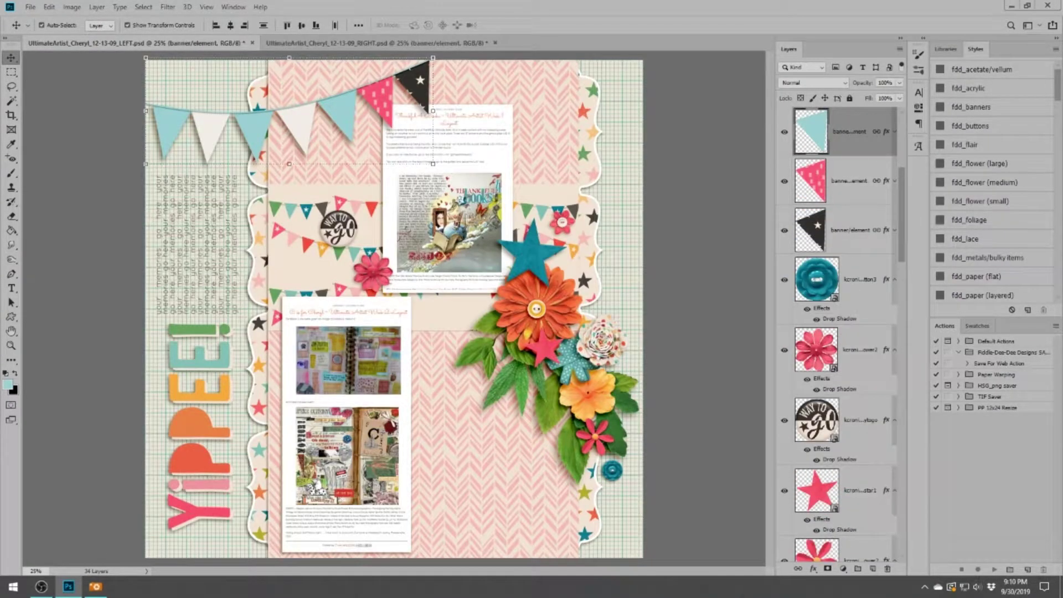
Clip orange star, teal striped and multicolour striped papers to the next pennants
key(ctrl+v)
key(ctrl+alt+g)
key(ctrl+j)
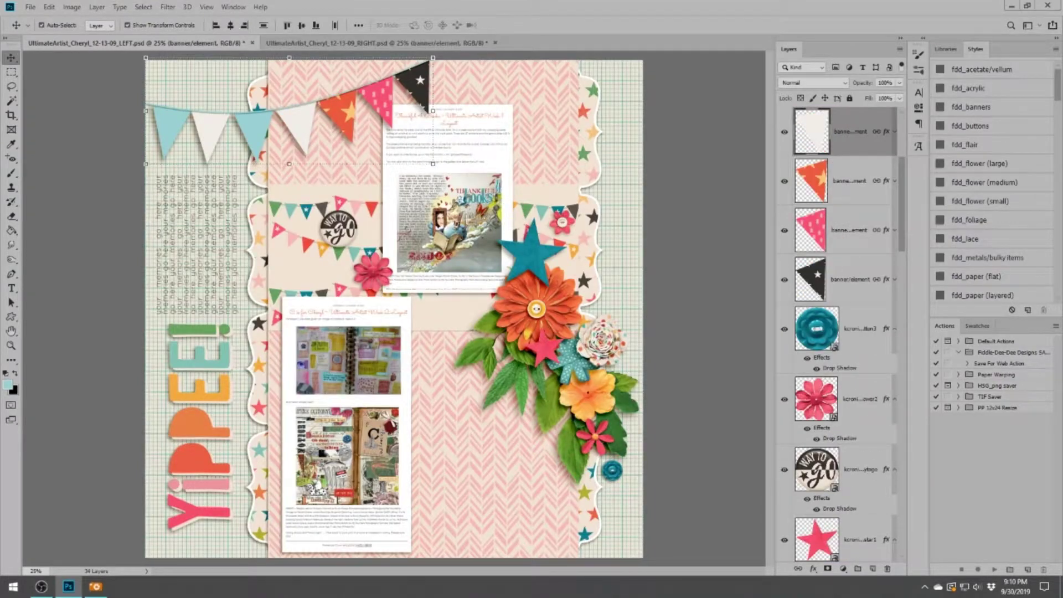
key(ctrl+v)
key(ctrl+alt+g)
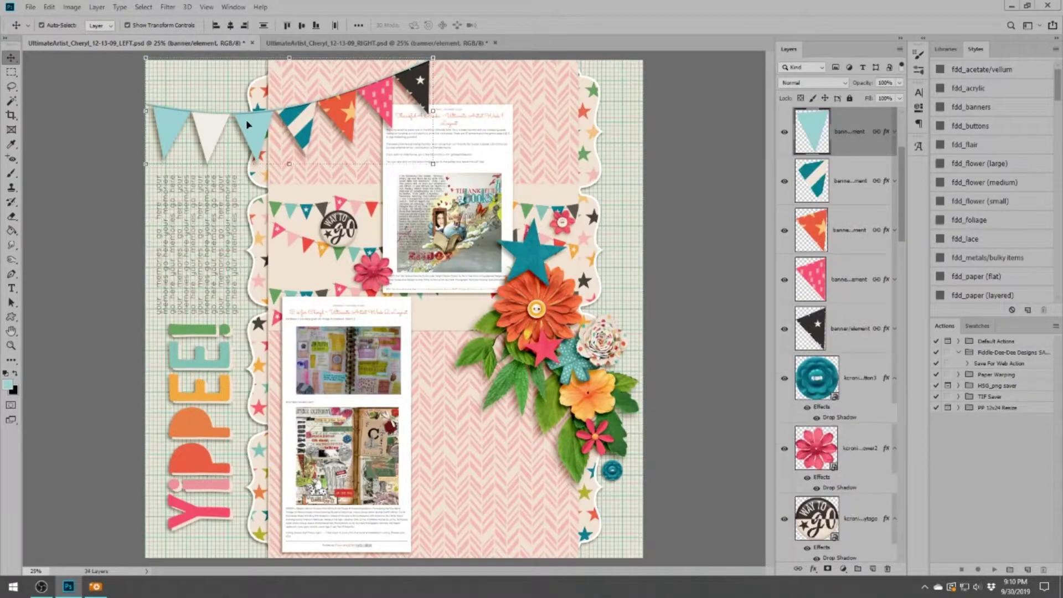
key(ctrl+v)
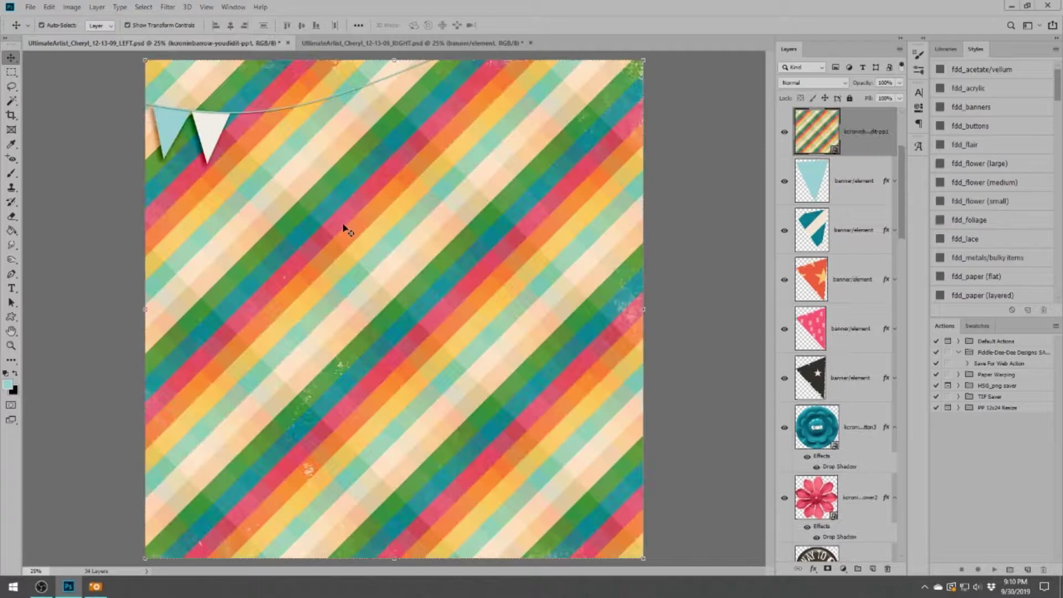
key(ctrl+alt+g)
key(ctrl+j)
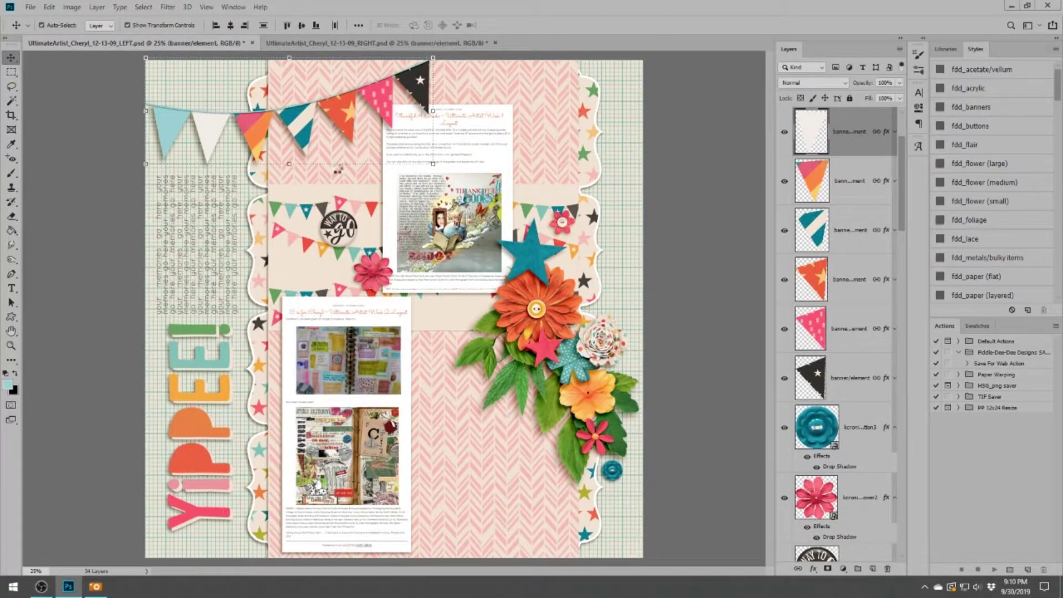
Clip grey stripes to the white pennant, rotate them diagonally, and merge them in
key(ctrl+v)
key(ctrl+alt+g)
drag(653, 62, 653, 160)
key(Return)
key(ctrl+e)
Clip orange patterned paper to the first blue pennant, then test and delete dark and cream solids
ctrl+click(169, 131)
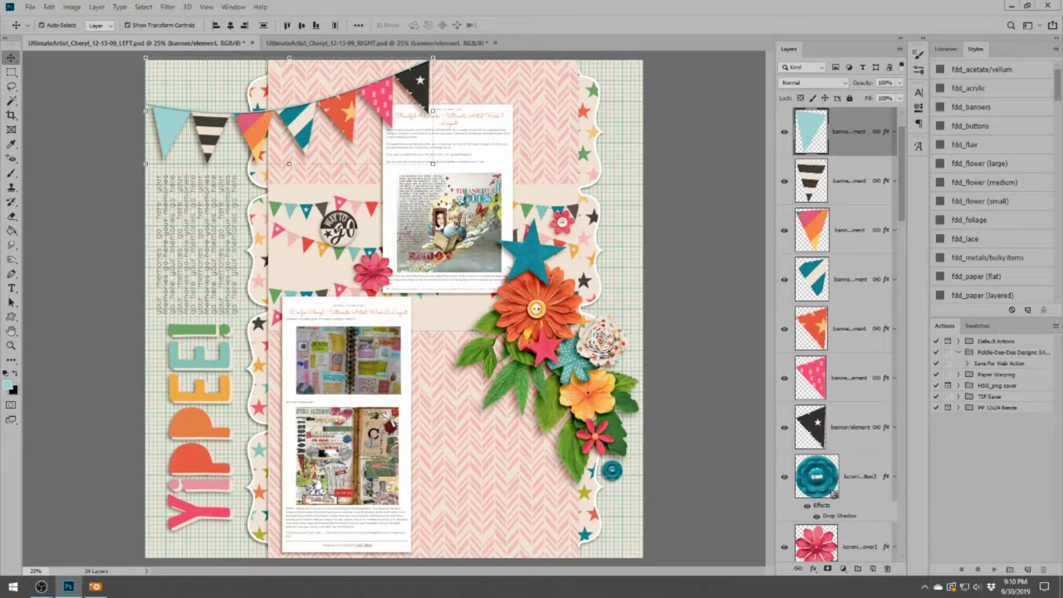
key(ctrl+v)
key(ctrl+alt+g)
key(ctrl+v)
key(ctrl+alt+g)
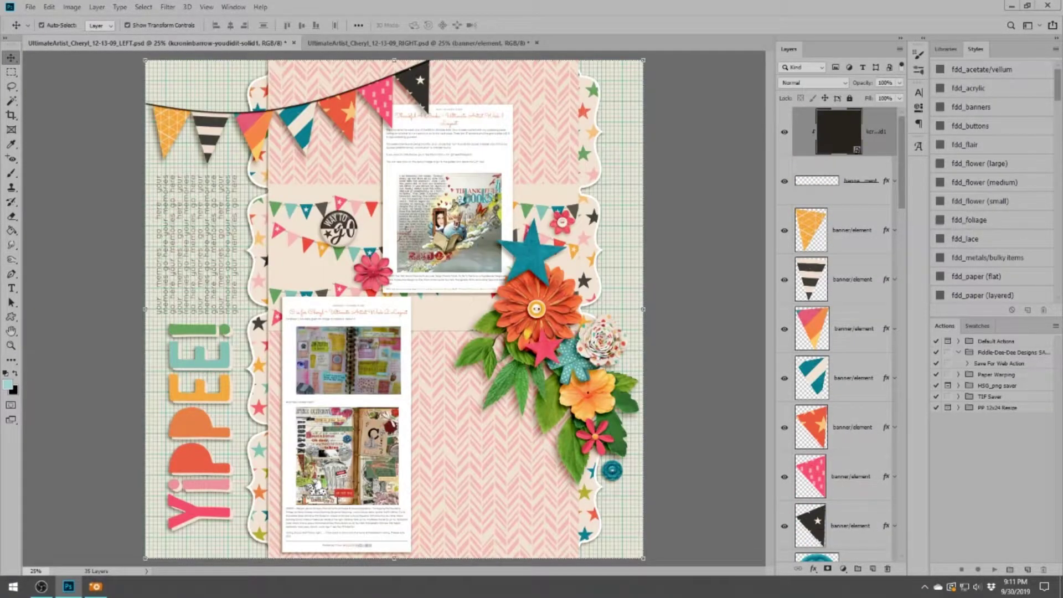
key(ctrl+v)
key(ctrl+alt+g)
click(784, 132)
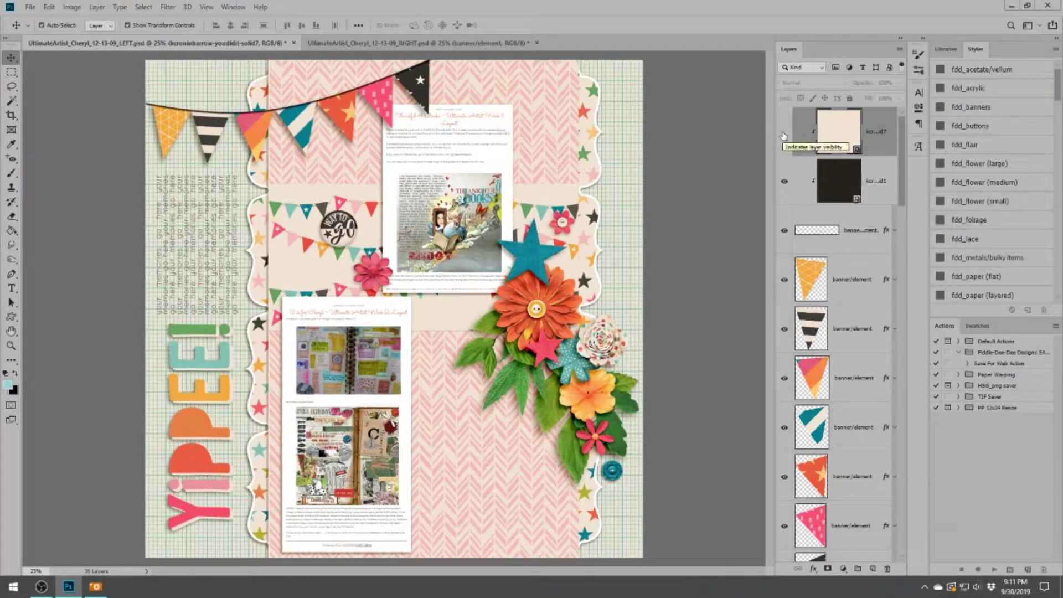
key(Delete)
key(Delete)
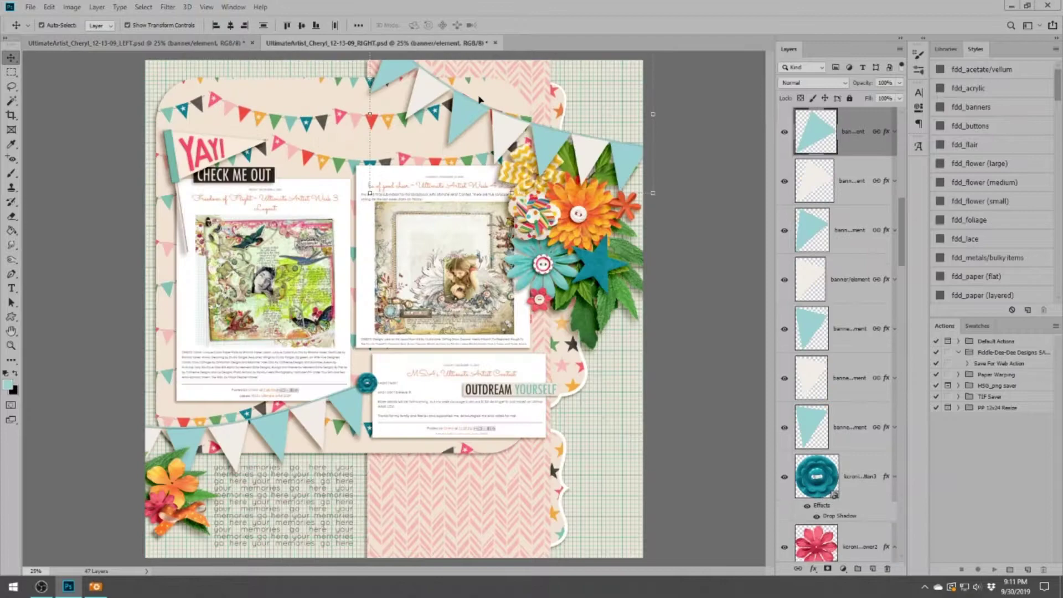
Clip and merge the orange star paper into the top pennant
key(ctrl+v)
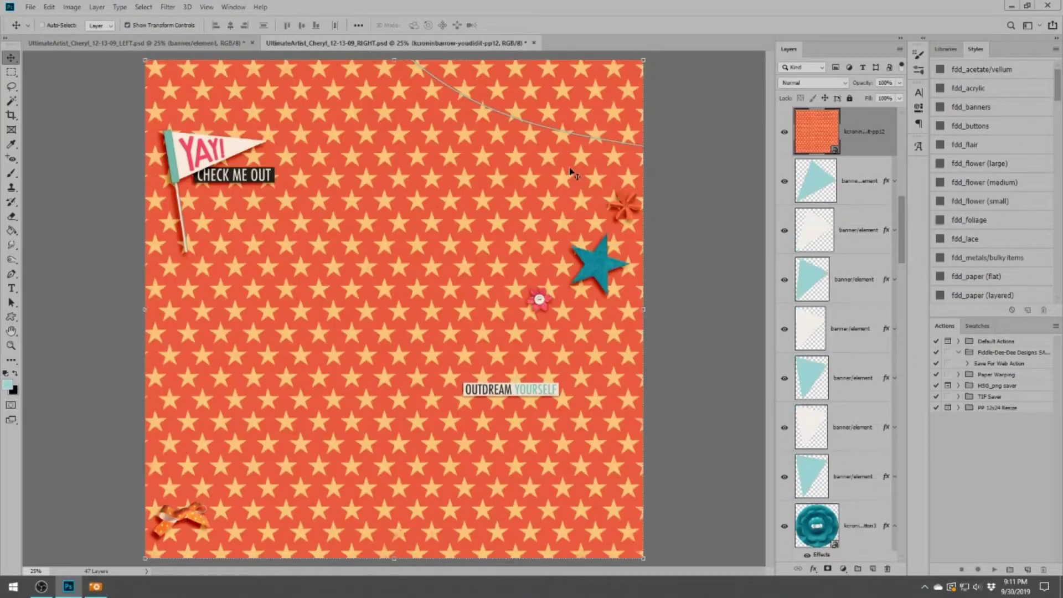
key(ctrl+alt+g)
key(ctrl+e)
key(alt+bracketleft)
Clip teal polka-dot paper to the next pennant, shrink it, and merge it
key(ctrl+v)
key(ctrl+alt+g)
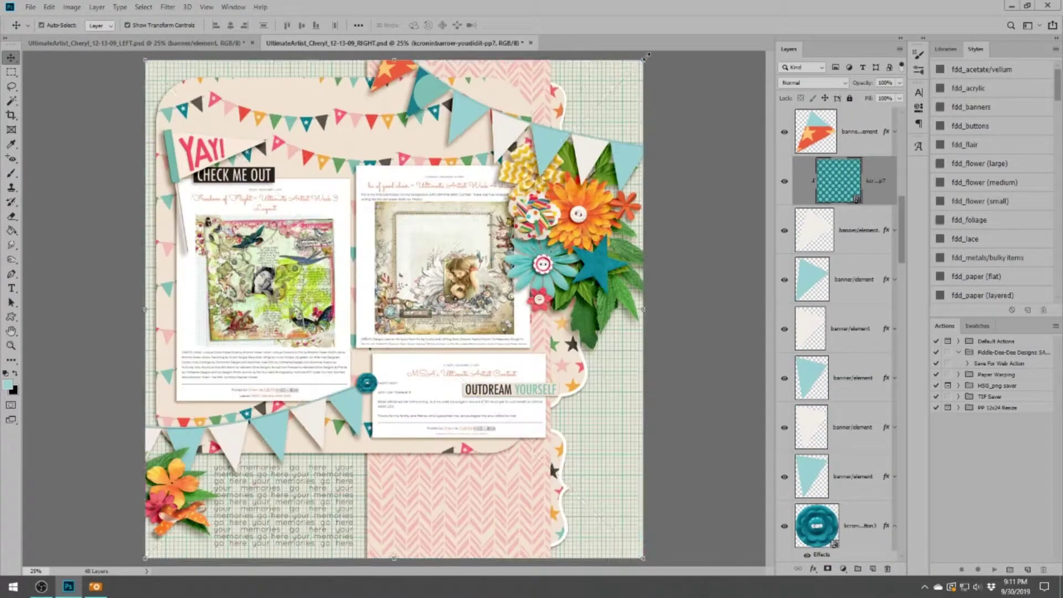
key(ctrl+t)
drag(642, 60, 368, 231)
key(Return)
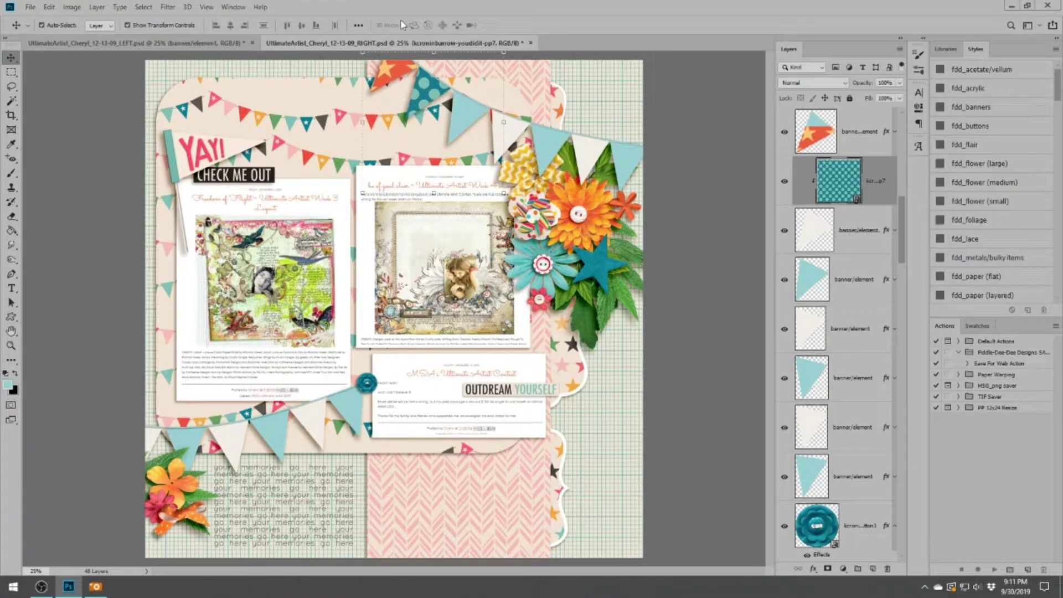
key(ctrl+e)
key(alt+bracketleft)
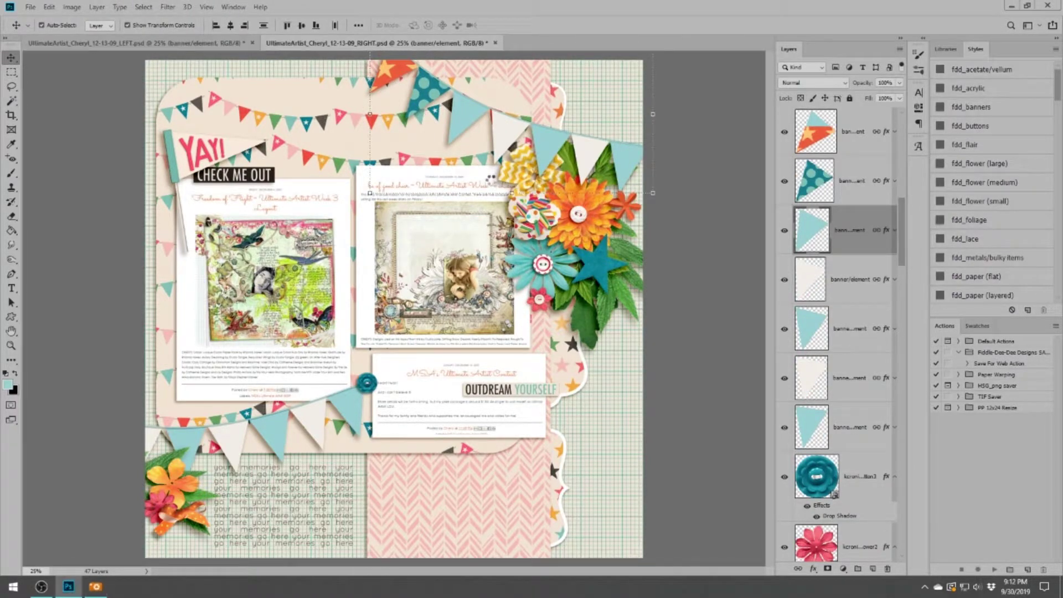
Fill the next two pennants with pink star paper and green dotted paper
key(ctrl+v)
key(ctrl+alt+g)
key(ctrl+e)
key(alt+bracketleft)
key(ctrl+v)
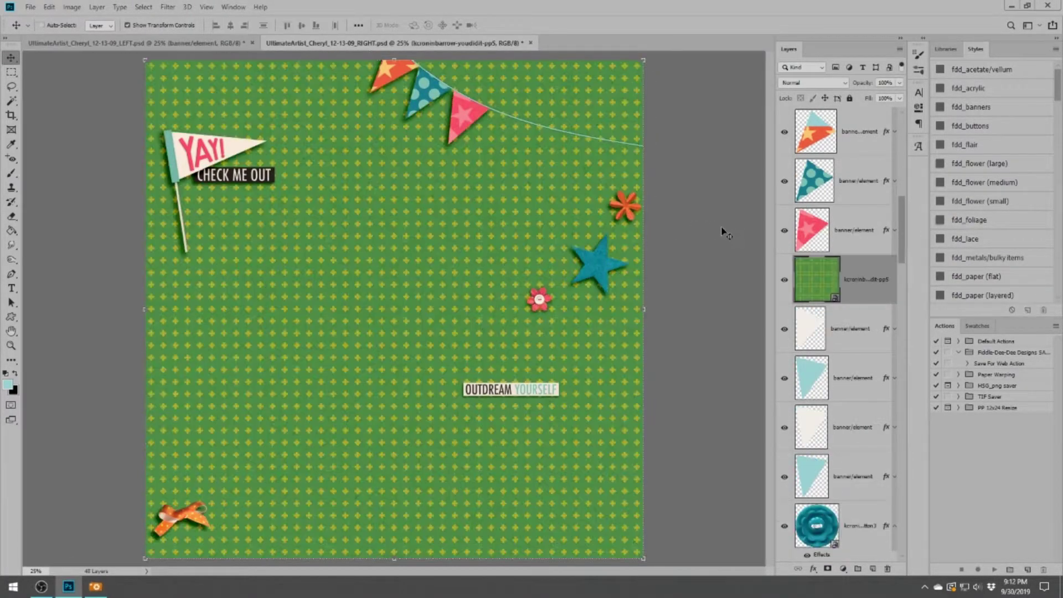
key(ctrl+alt+g)
key(ctrl+e)
key(alt+bracketleft)
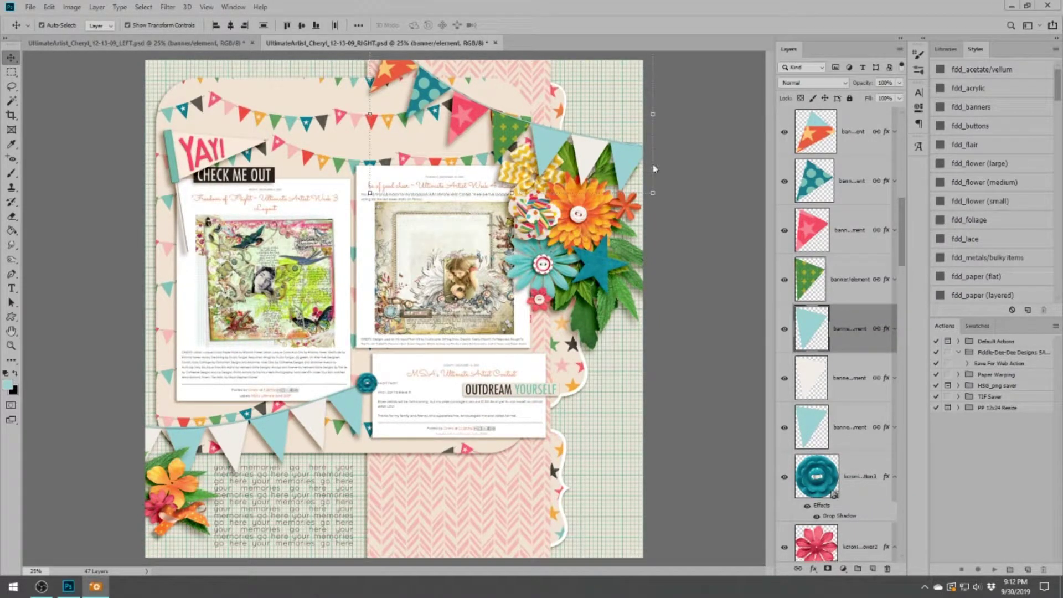
Clip striped paper to the black pennant, rotated about 12.65°, and merge it
key(ctrl+v)
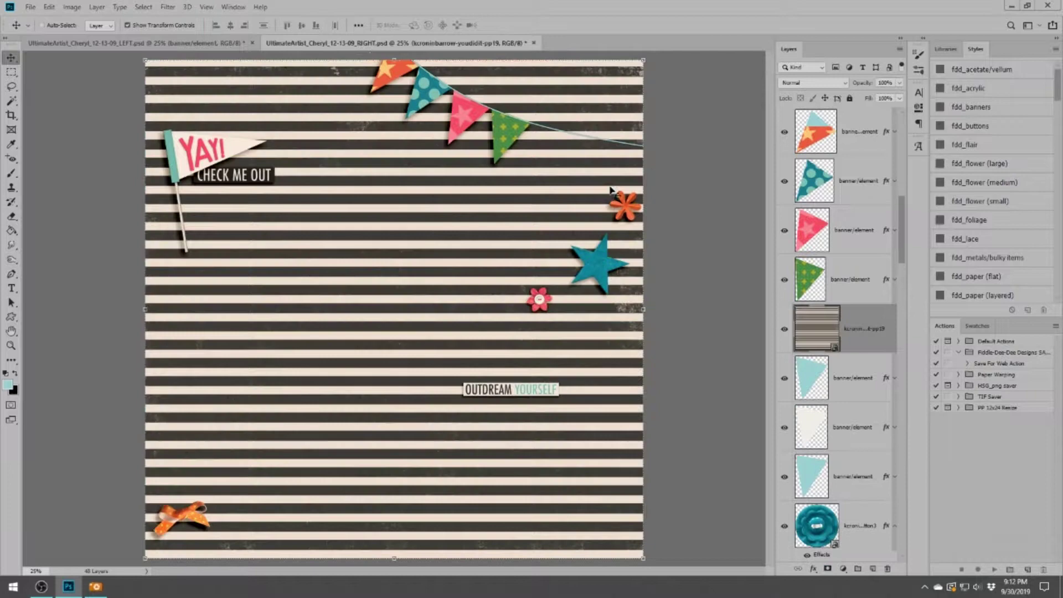
key(ctrl+alt+g)
key(ctrl+t)
mouse_move(679, 115)
mouse_down()
mouse_move(703, 114)
mouse_move(695, 117)
mouse_up()
click(400, 24)
key(ctrl+e)
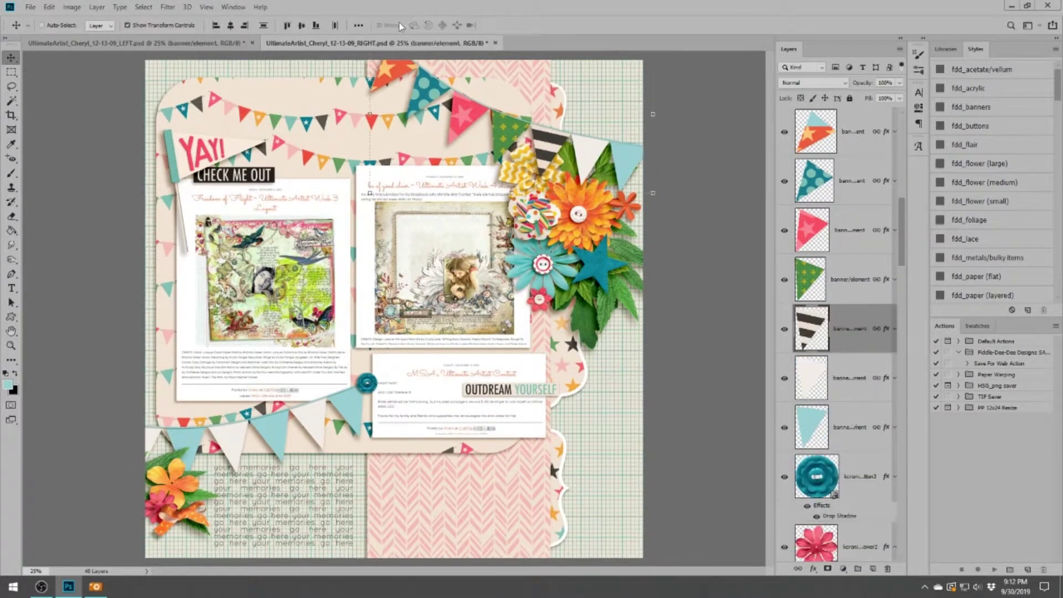
key(alt+bracketleft)
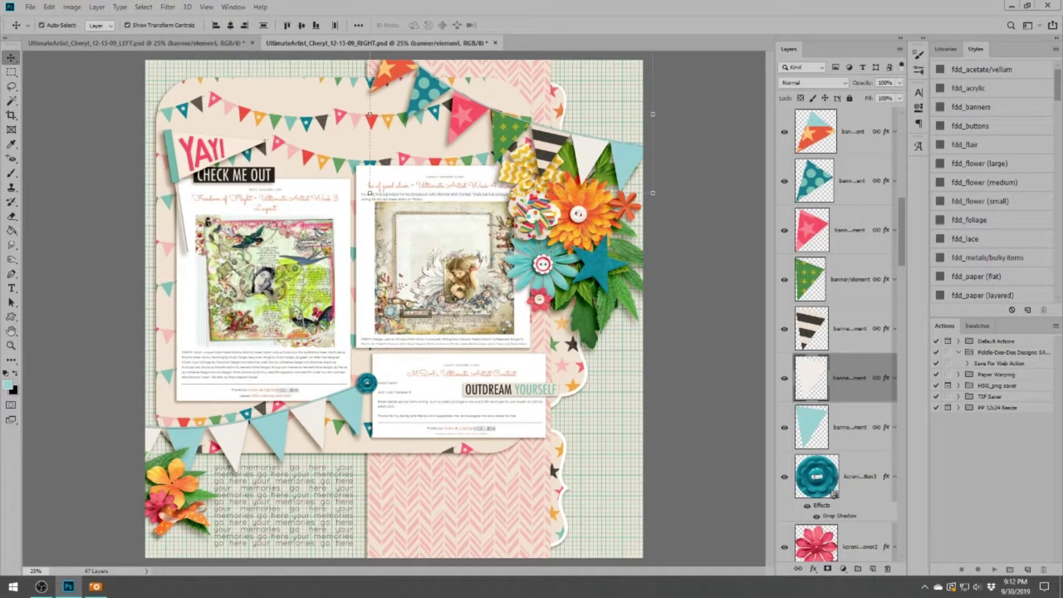
Clip and merge the mint hexagon paper into the white pennant
key(ctrl+v)
key(ctrl+alt+g)
key(ctrl+e)
key(alt+bracketleft)
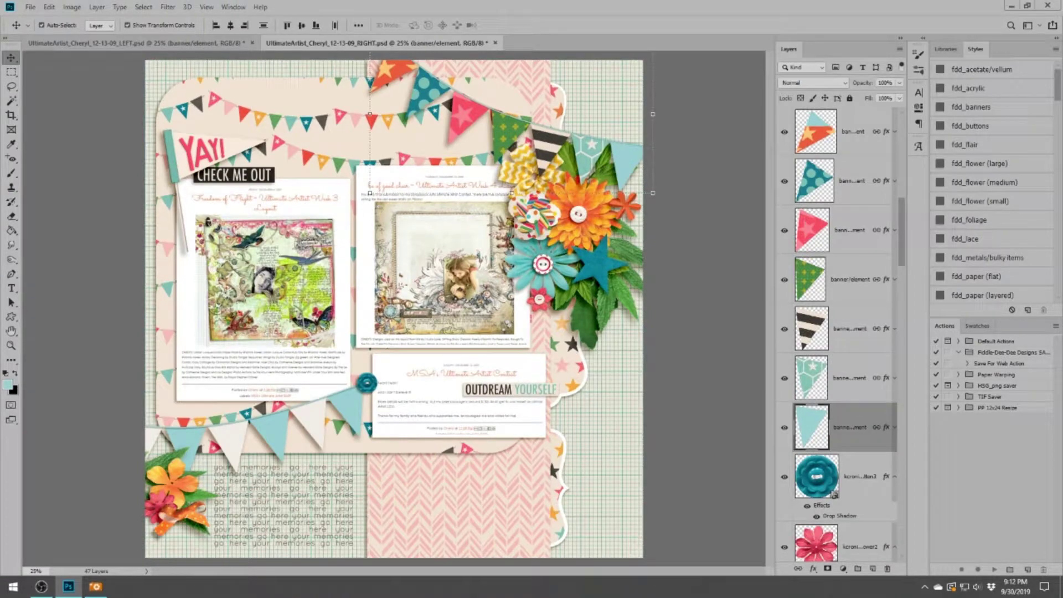
Clip orange paper to the blue pennant, rotated about 9°, and merge it
click(133, 43)
click(376, 43)
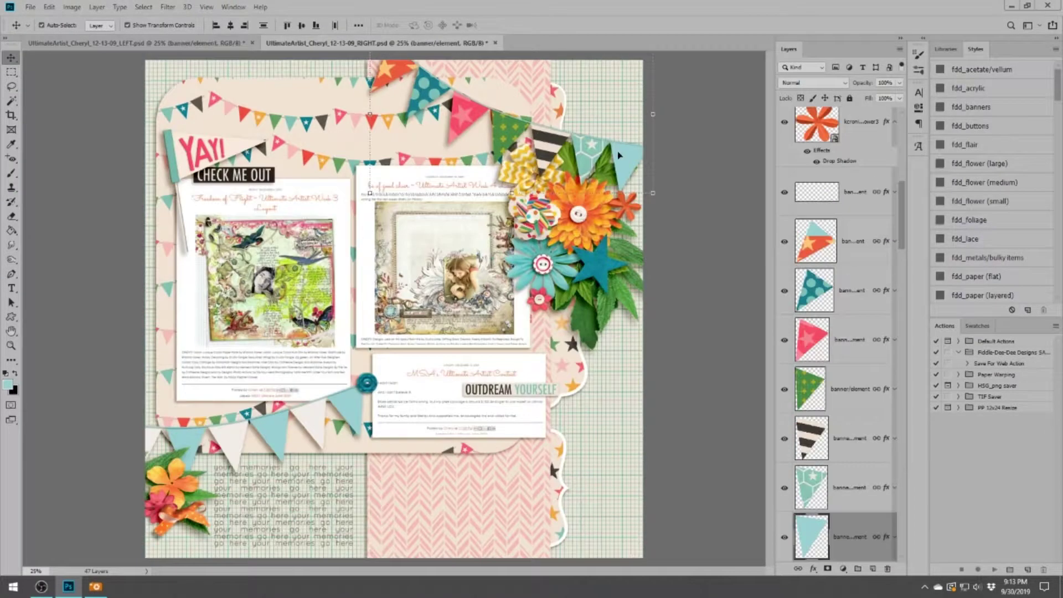
key(ctrl+v)
key(ctrl+alt+g)
drag(653, 57, 699, 95)
key(Return)
key(ctrl+e)
After trying pink and teal pp20 papers, clip teal star paper to a lower-left bunting pennant
click(845, 191)
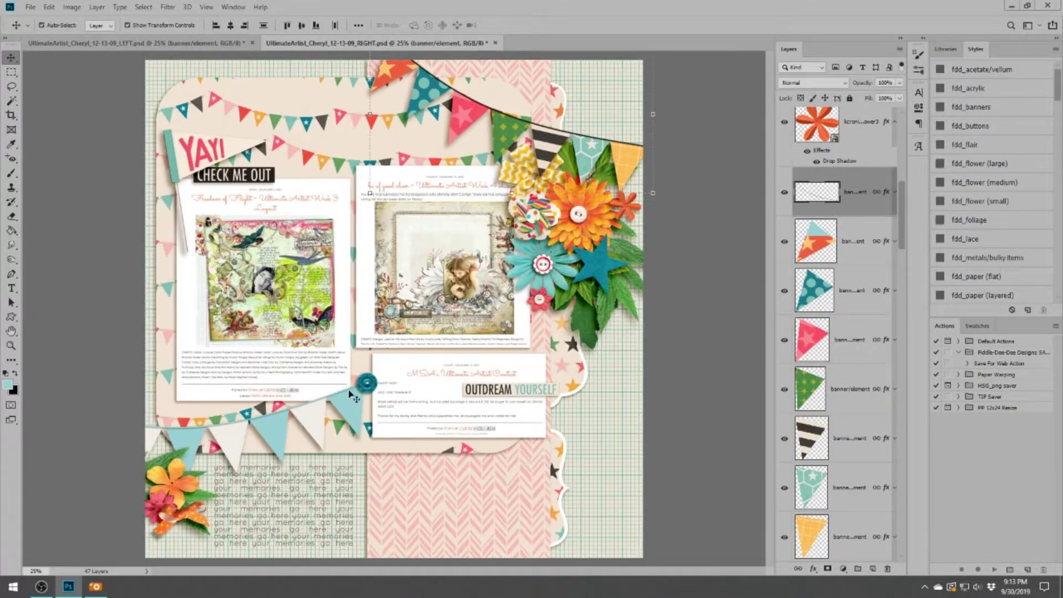
click(361, 391)
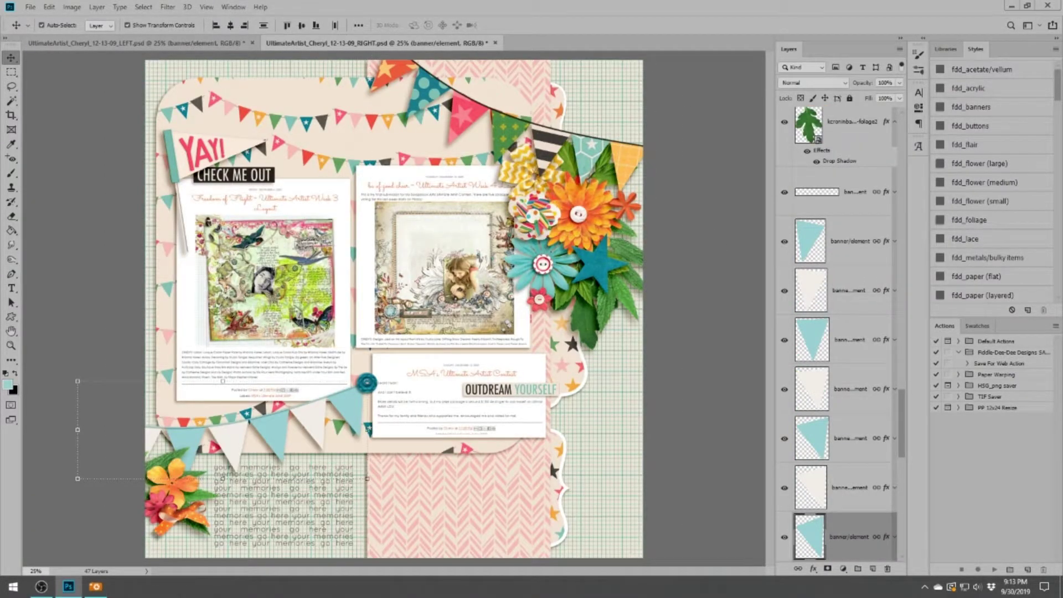
key(ctrl+v)
key(ctrl+z)
key(ctrl+v)
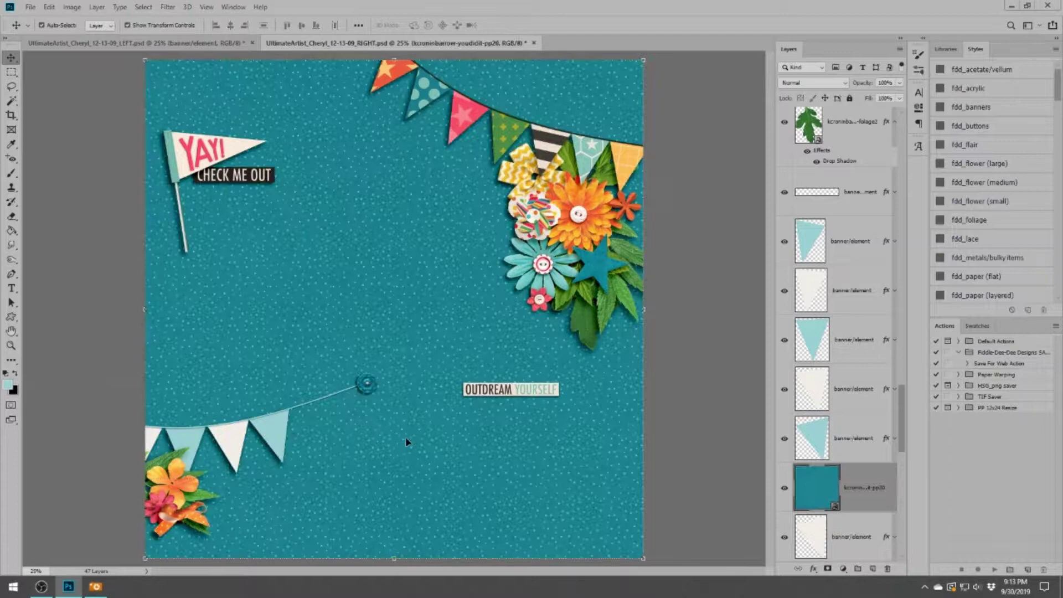
key(ctrl+z)
key(ctrl+v)
key(ctrl+alt+g)
key(ctrl+t)
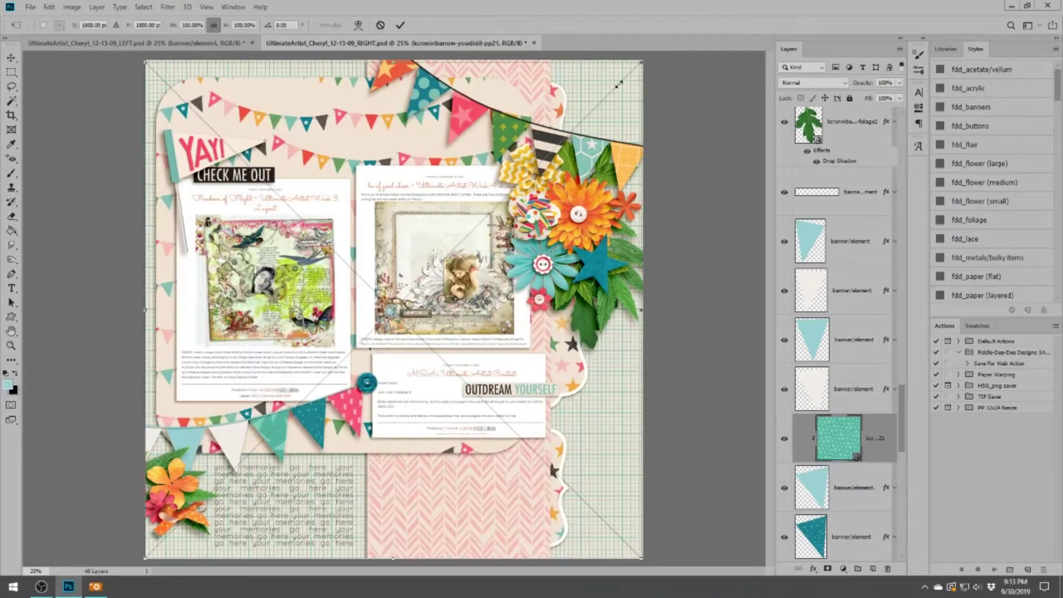
key(Return)
key(ctrl+e)
Clip and merge the pink, teal and orange paper into the white pennant
click(238, 434)
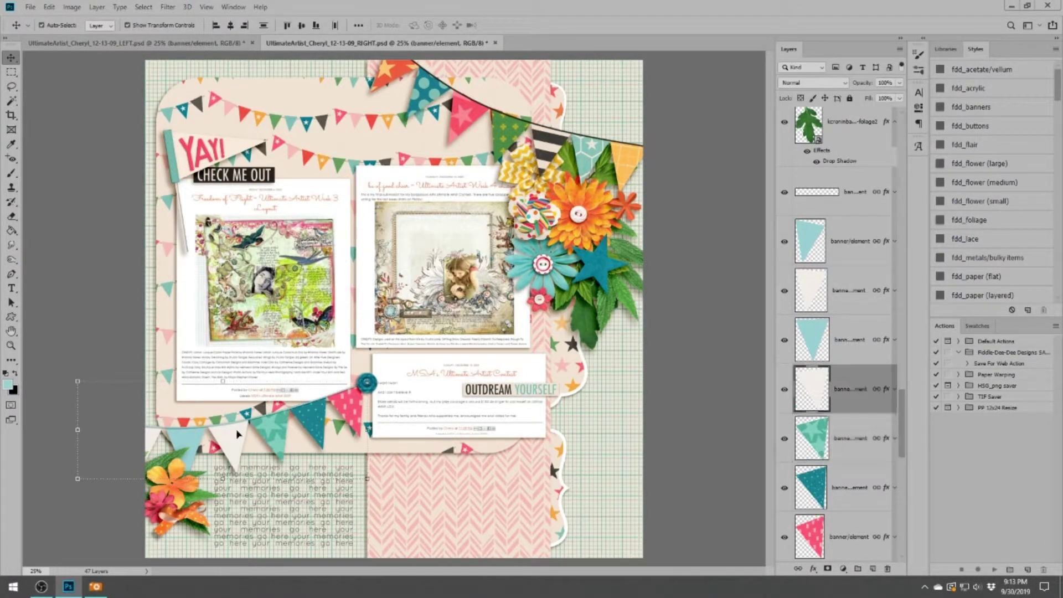
key(ctrl+v)
key(ctrl+alt+g)
key(ctrl+e)
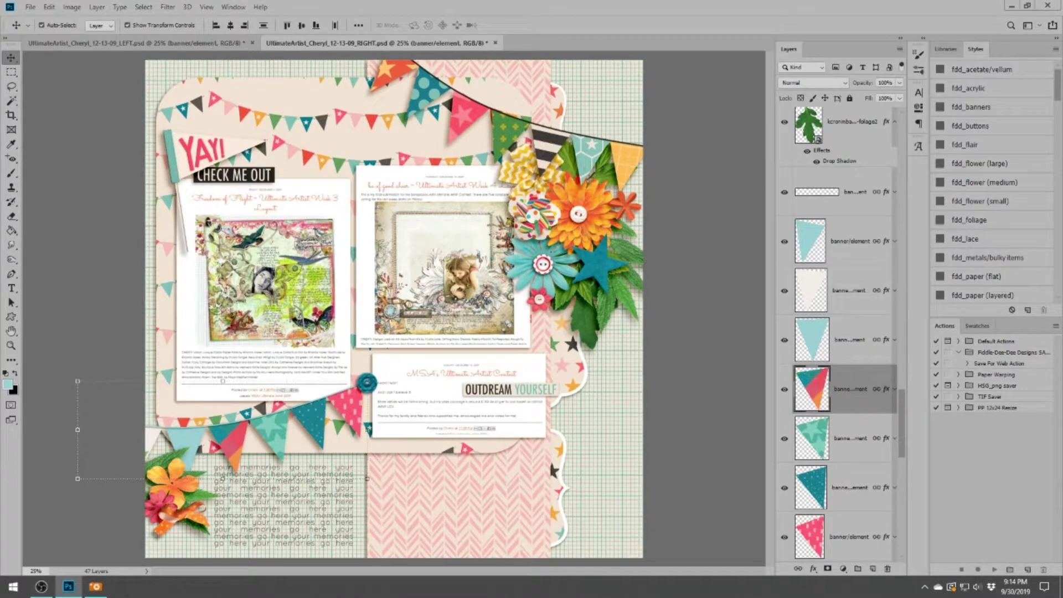
key(alt+bracketright)
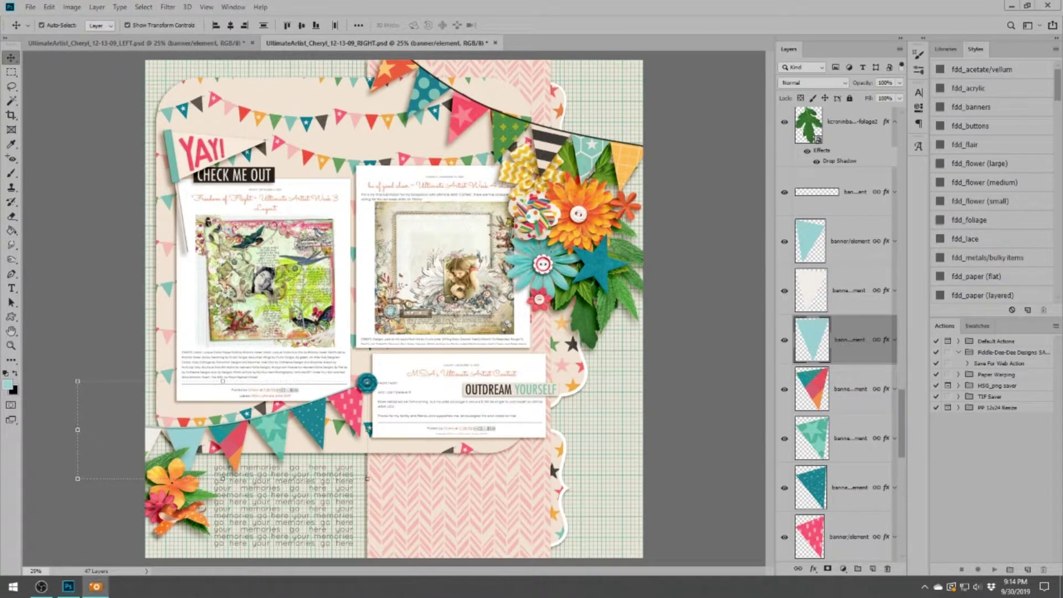
Clip and merge teal chevron paper into the light-blue pennant
key(ctrl+v)
key(ctrl+alt+g)
key(ctrl+e)
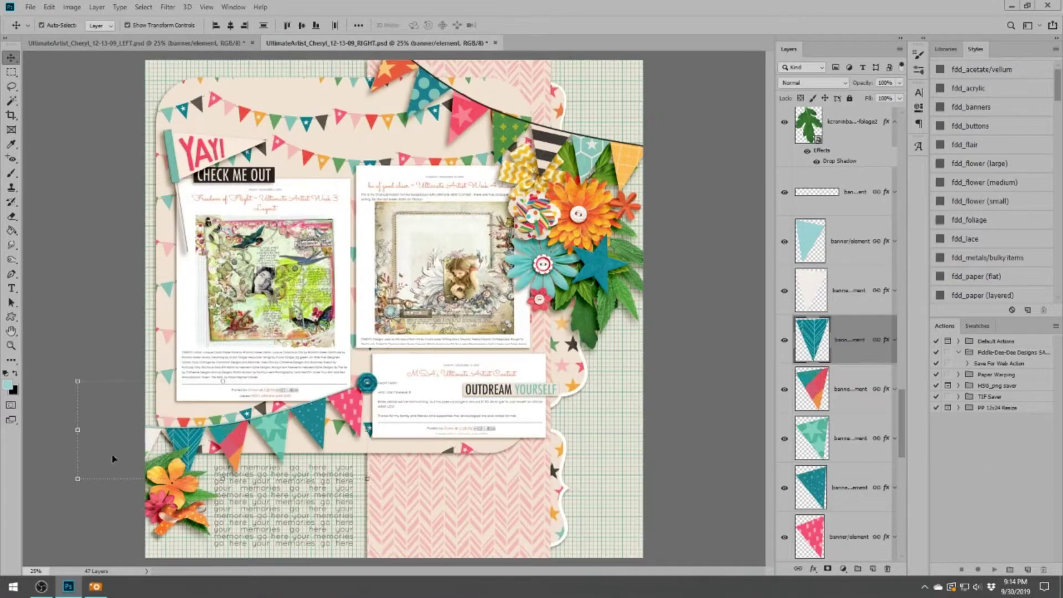
key(alt+bracketright)
Fill the white pennant with teal dot paper and clip dark paper to the banner string
key(ctrl+v)
key(ctrl+alt+g)
key(ctrl+e)
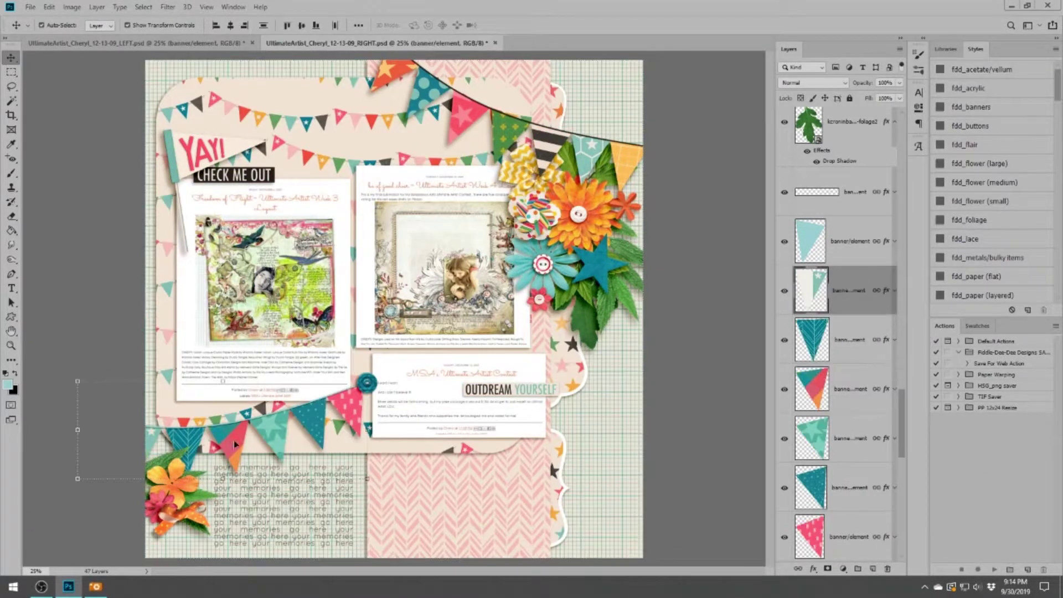
key(alt+bracketright)
key(ctrl+v)
key(ctrl+alt+g)
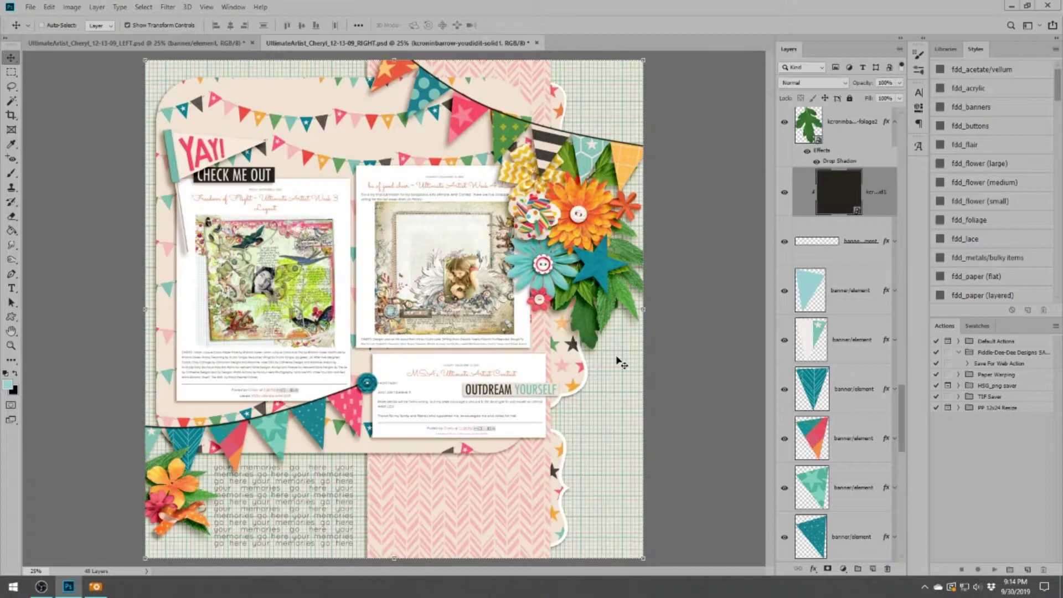
Merge the dark paper into the banner string on the right page
key(ctrl+e)
key(ctrl+Tab)
click(847, 438)
right_click(853, 438)
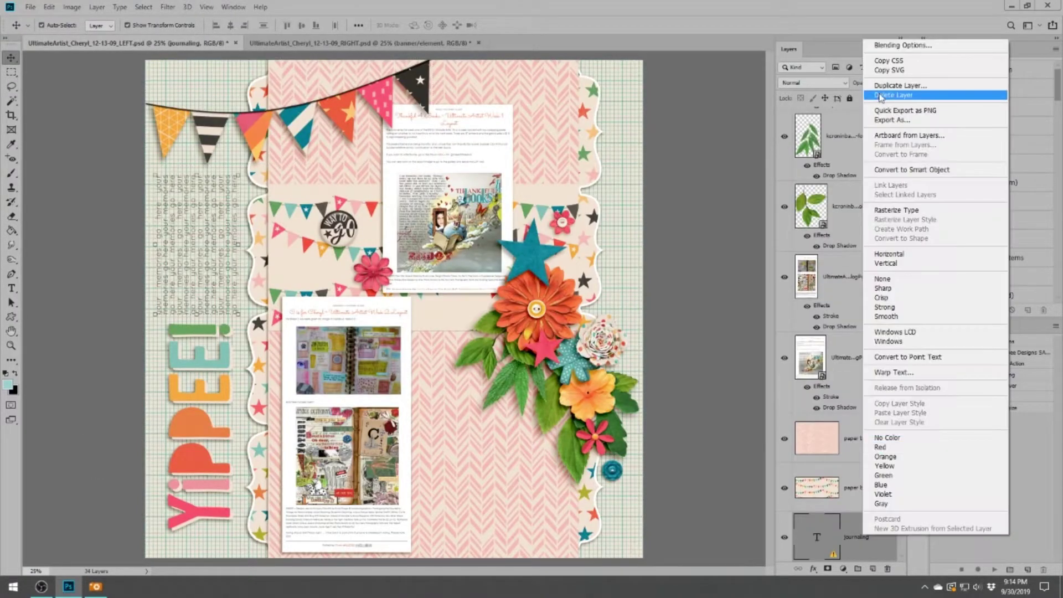
key(Escape)
key(ctrl+Tab)
key(ctrl+t)
key(Return)
Delete the 'your memories' word art and place the BAM badge
right_click(863, 520)
click(891, 78)
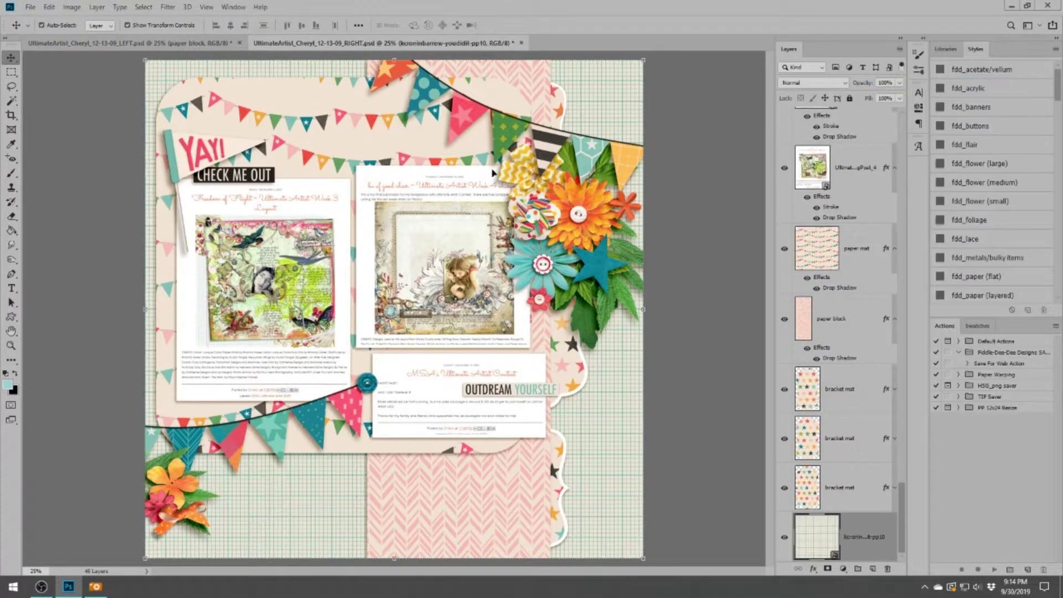
drag(592, 257, 596, 260)
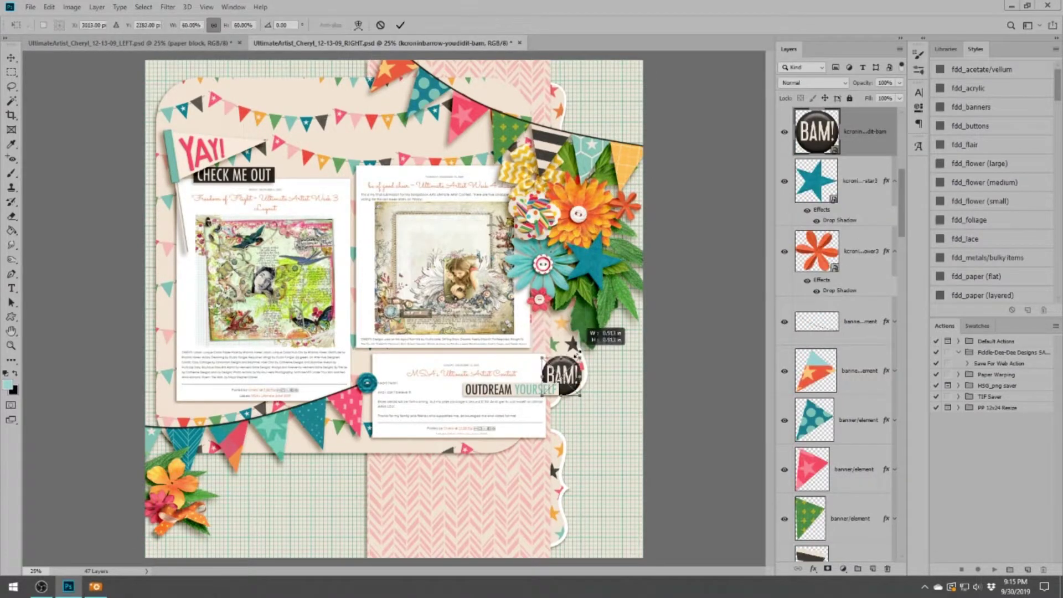
key(Return)
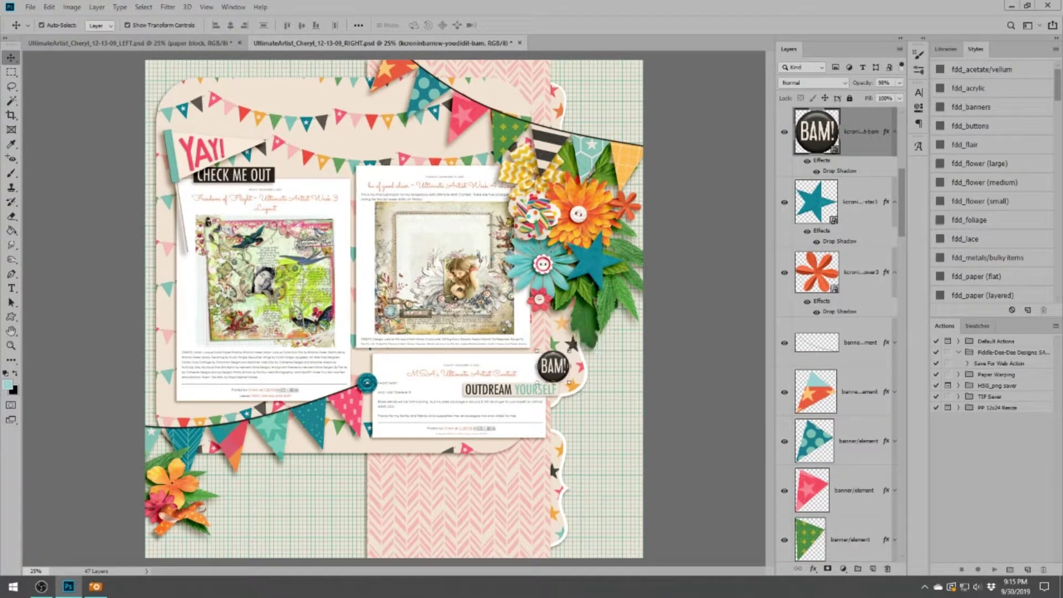
Paste the big DAY rosette onto the left page beside the flower cluster and shrink it
key(ctrl+Tab)
key(ctrl+v)
drag(395, 310, 525, 406)
key(ctrl+t)
drag(465, 512, 493, 476)
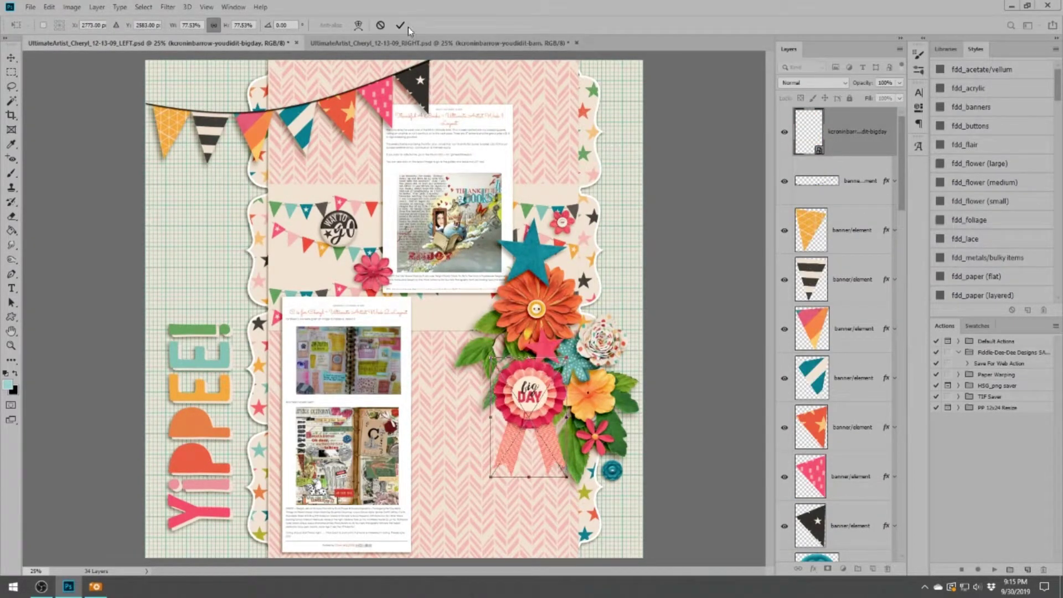
key(Return)
Give the rosette a drop shadow, nudge it down-right, and add two confetti layers
click(985, 172)
drag(542, 378, 545, 390)
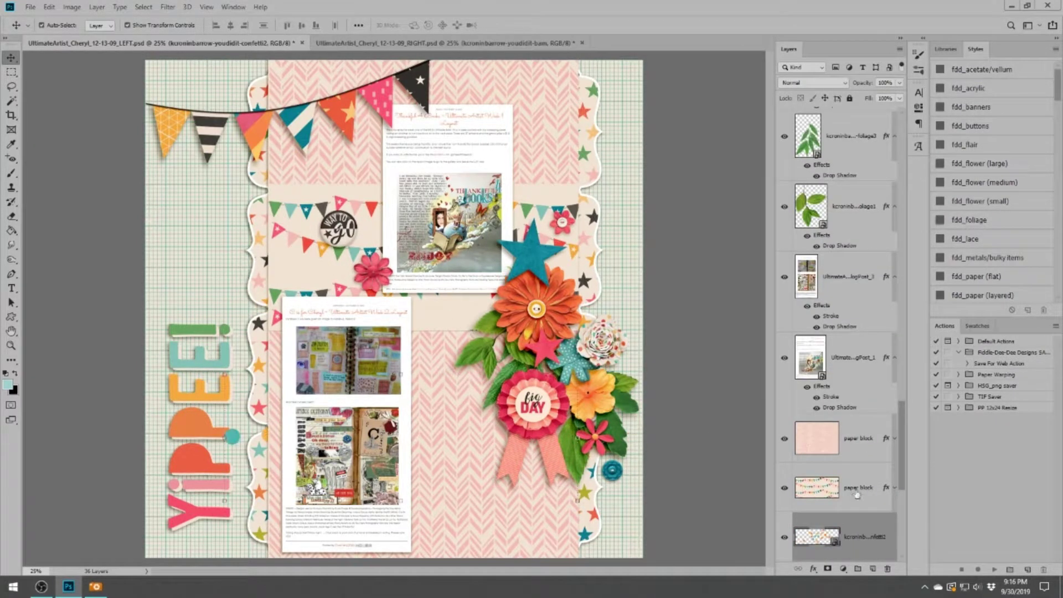
key(alt+])
key(ctrl+v)
Scatter the confetti around the left page's flowers and add copies rotated about -100°
click(874, 299)
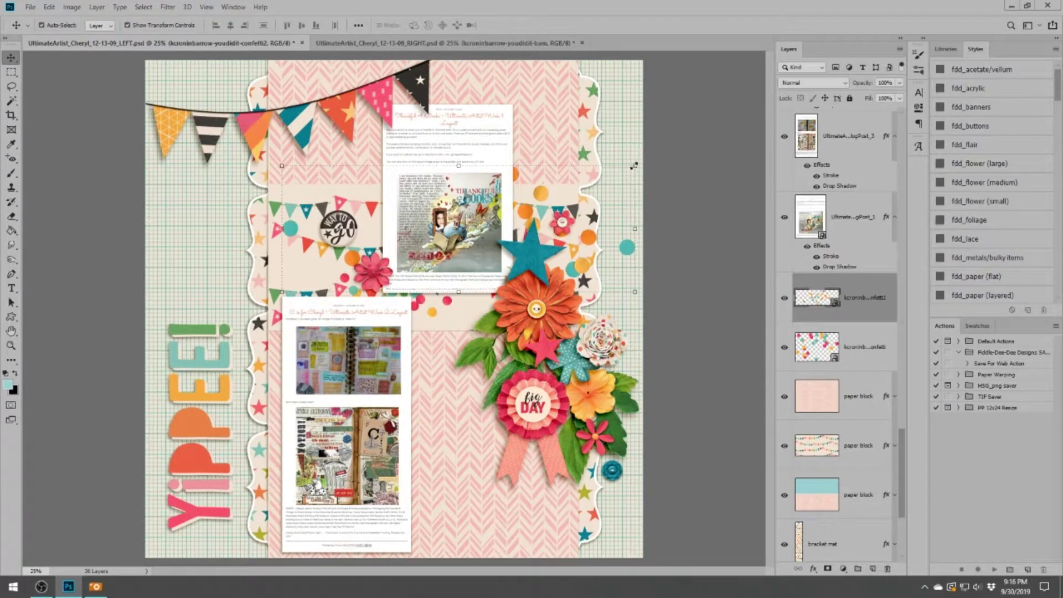
key(shift+Left)
key(shift+Left)
key(shift+Left)
key(shift+Left)
key(shift+Left)
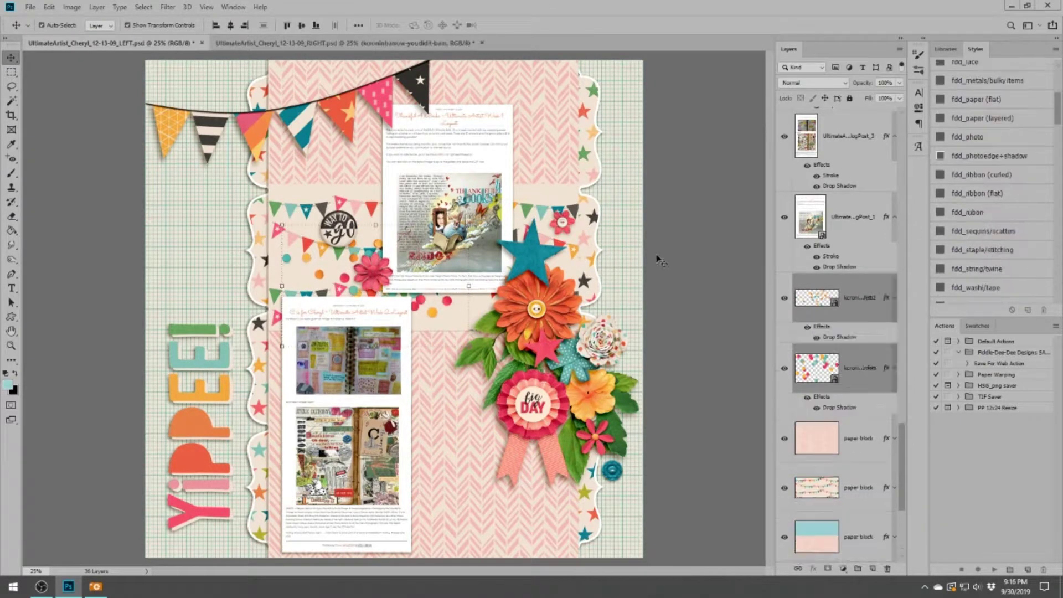
drag(655, 254, 520, 478)
key(shift+alt+[)
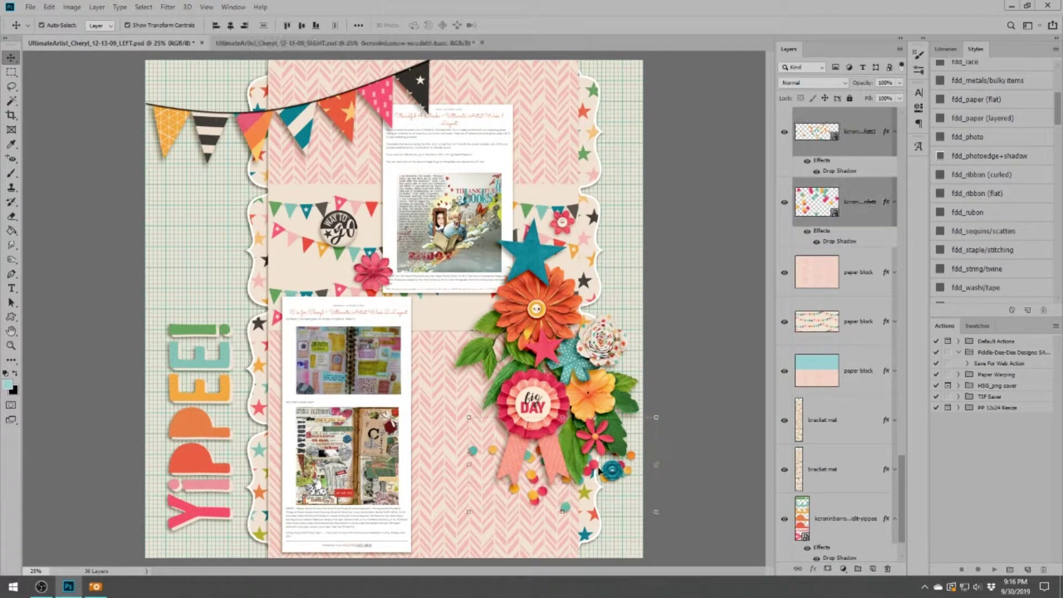
key(ctrl+alt+t)
drag(599, 220, 474, 274)
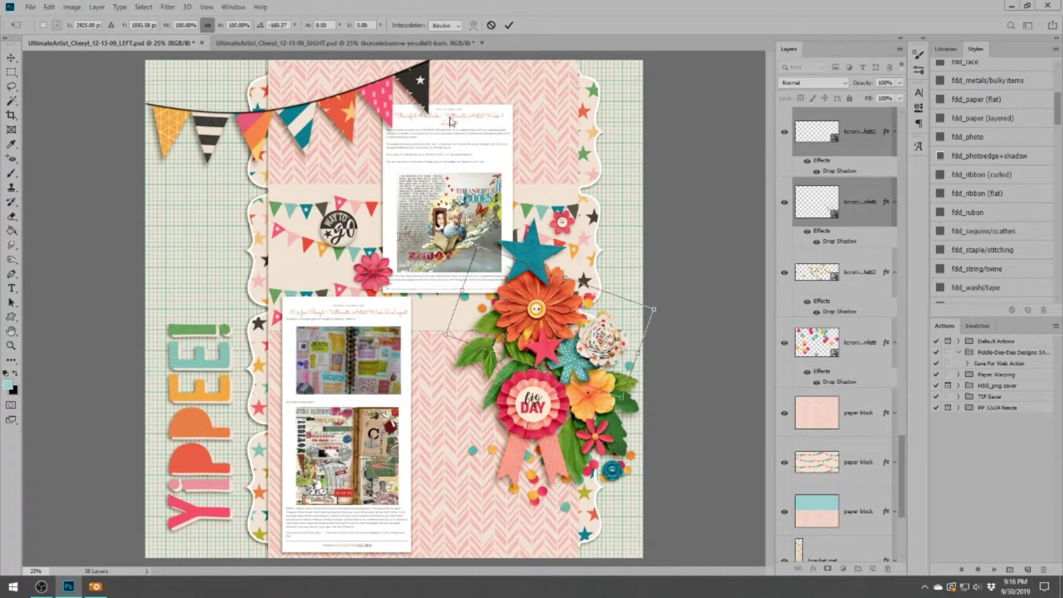
key(Return)
Copy the confetti onto the right page beside the lower-left flowers
drag(813, 132, 789, 520)
drag(825, 596, 848, 306)
drag(285, 476, 217, 485)
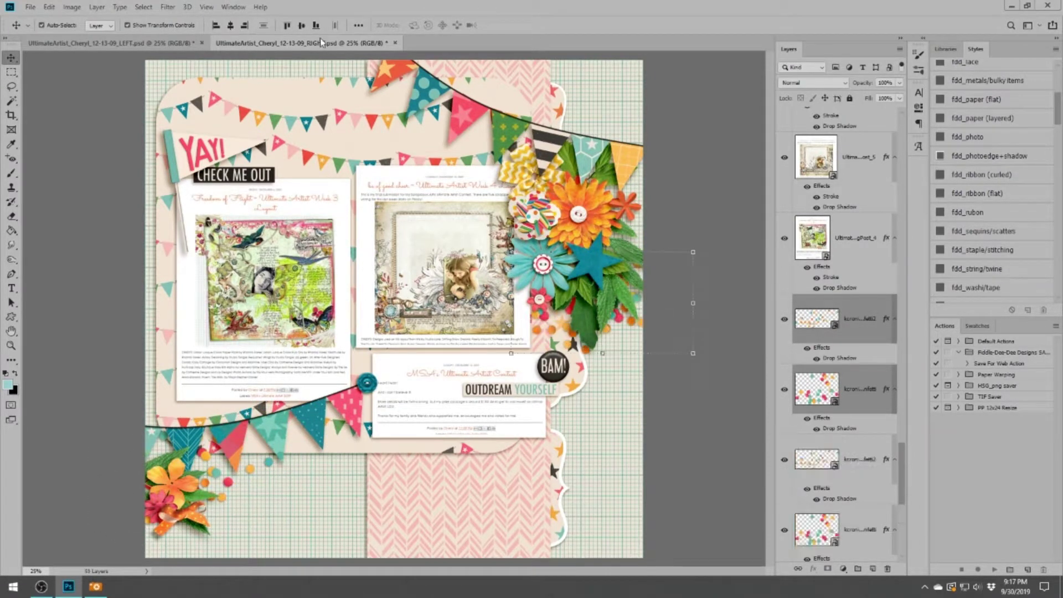
On the left page, copy rectangles around the upper and lower blog posts to new layers
click(111, 43)
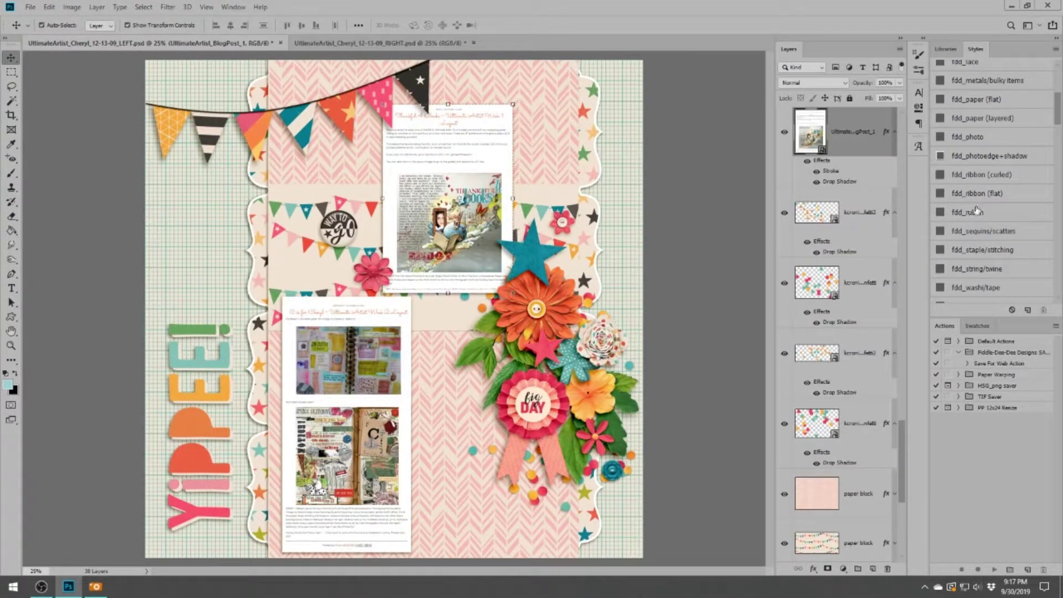
drag(856, 216, 855, 217)
key(m)
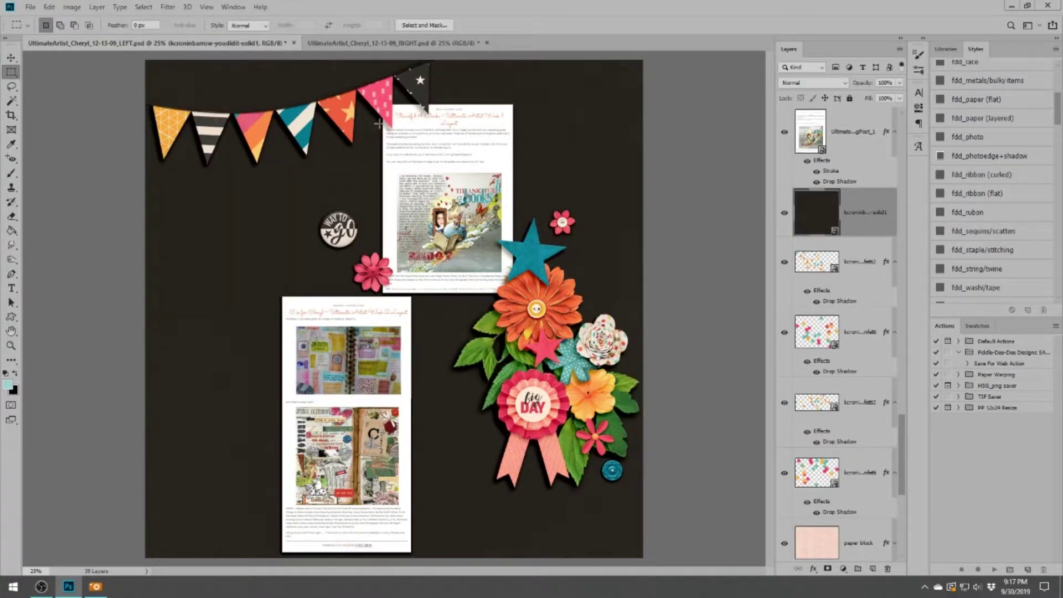
drag(491, 149, 518, 297)
key(ctrl+j)
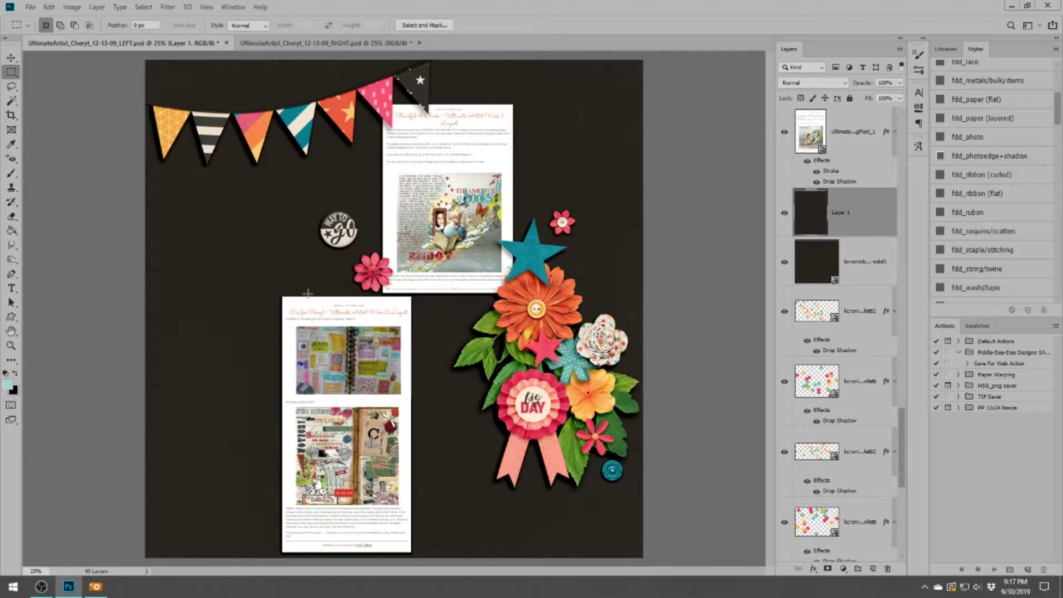
drag(278, 292, 425, 559)
key(ctrl+j)
Hide the dark solid paper, delete Layer 2, and delete the dark backdrop paper
click(783, 328)
click(846, 261)
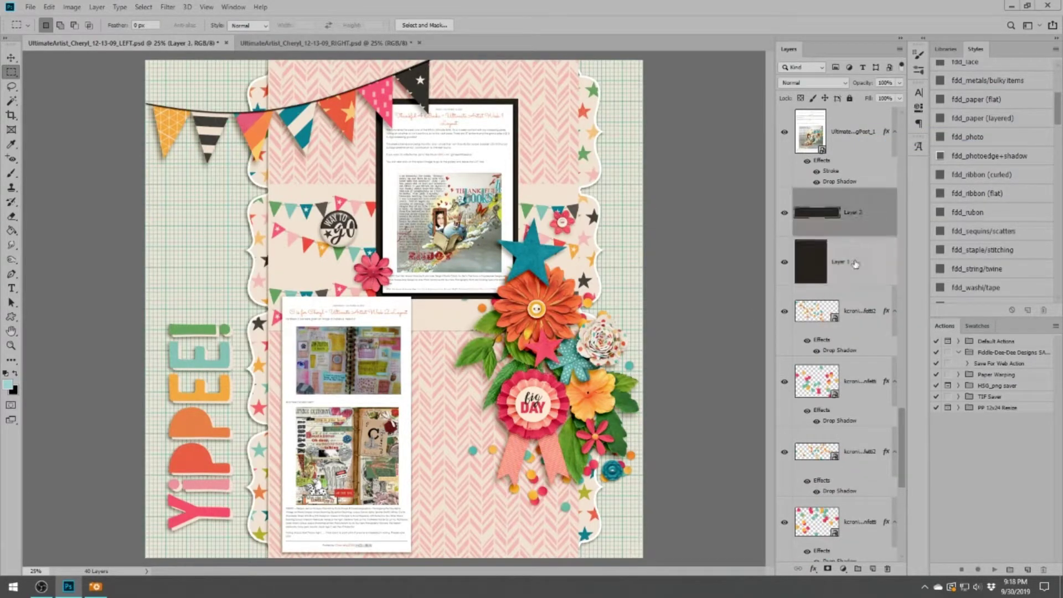
right_click(855, 264)
click(896, 166)
right_click(862, 227)
click(881, 176)
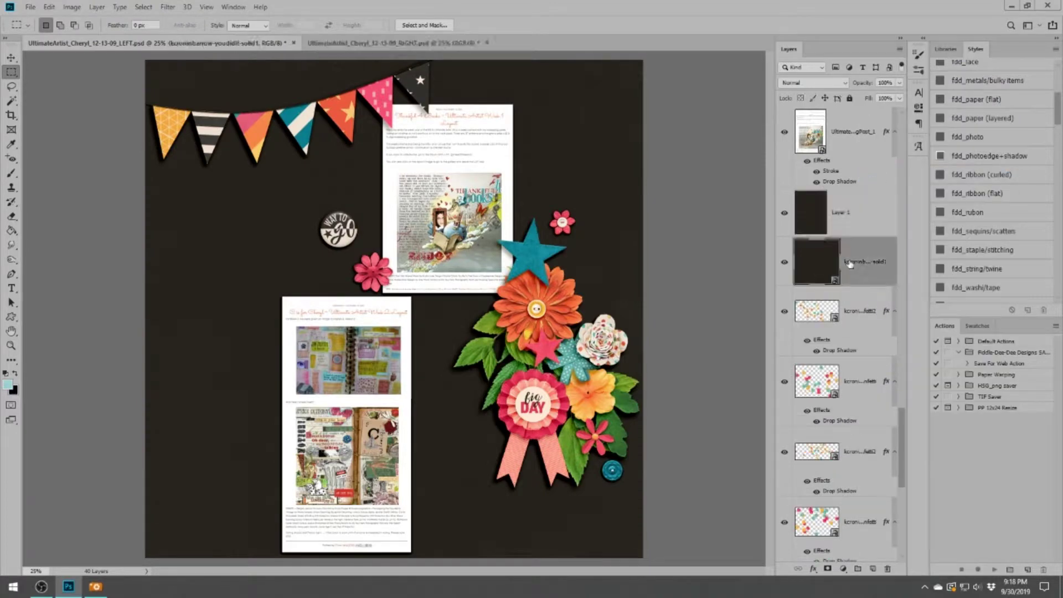
key(ctrl+j)
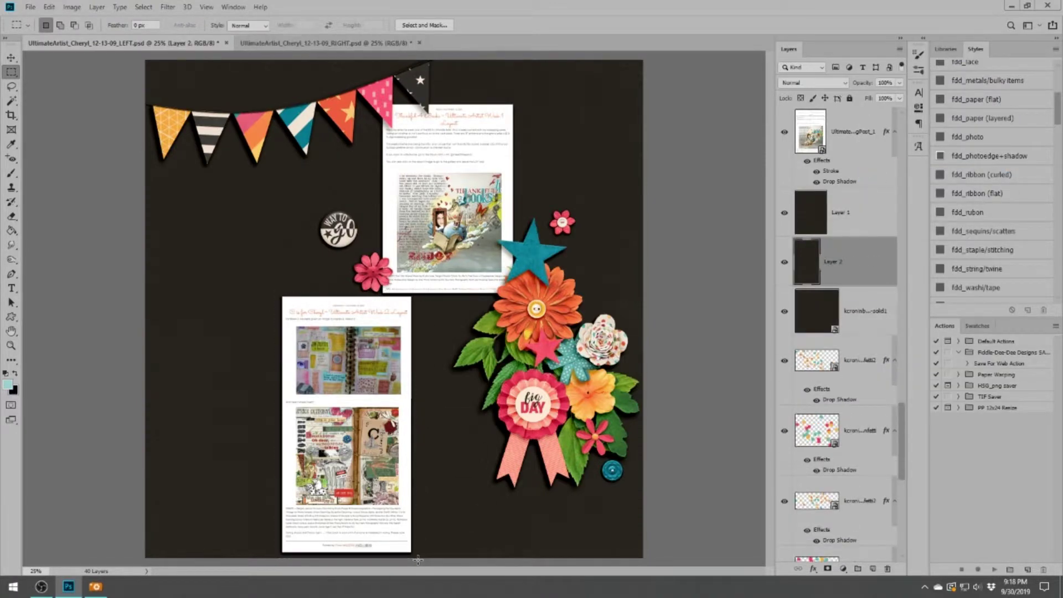
right_click(867, 310)
click(897, 145)
Reposition both blog screenshots and delete the black mat layers behind them
key(v)
click(837, 299)
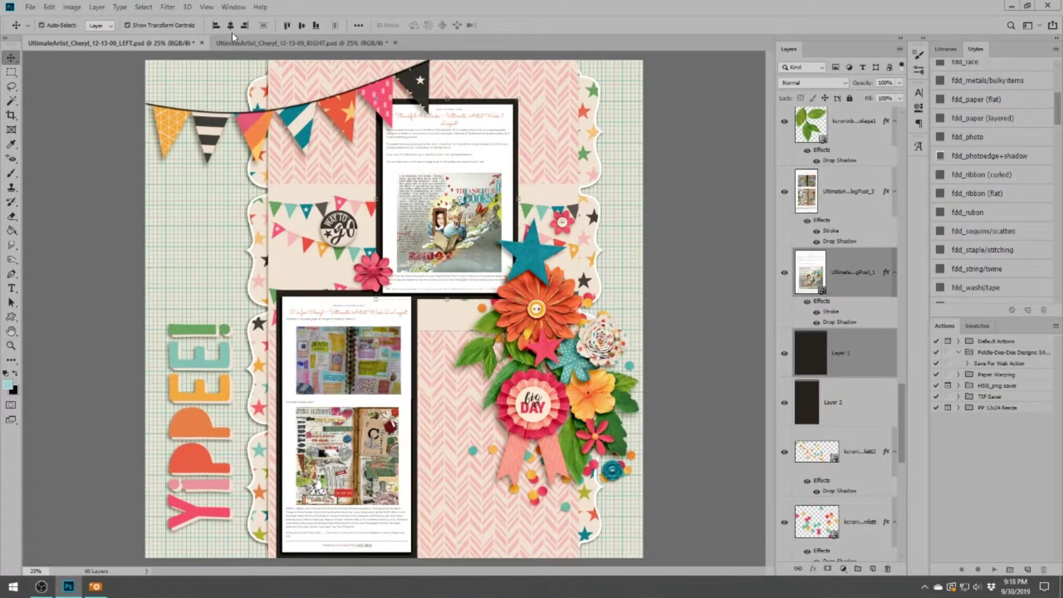
drag(831, 403, 831, 249)
ctrl+click(853, 191)
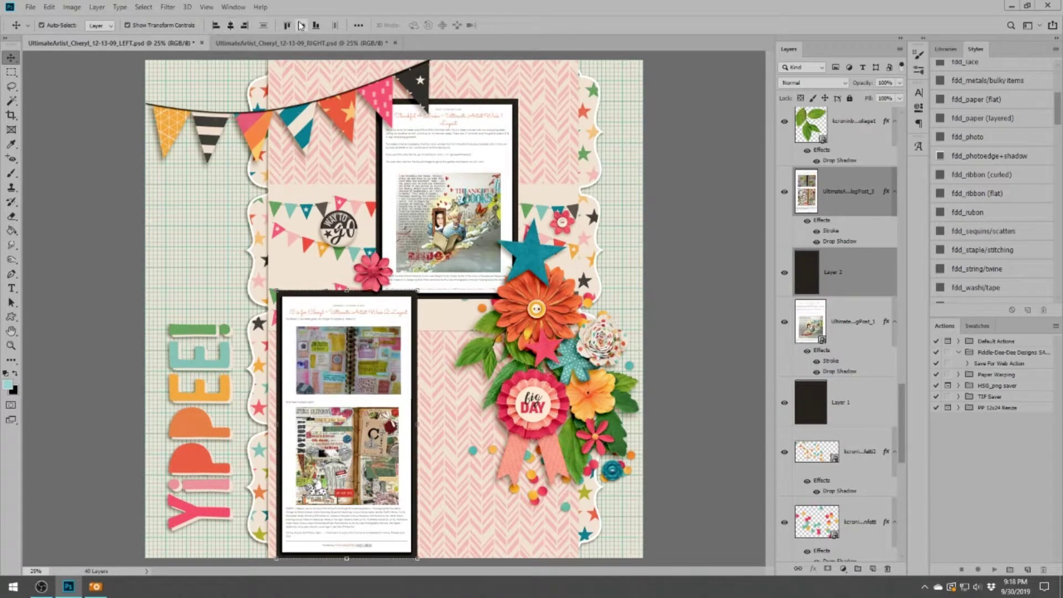
drag(416, 301, 420, 297)
drag(478, 169, 488, 162)
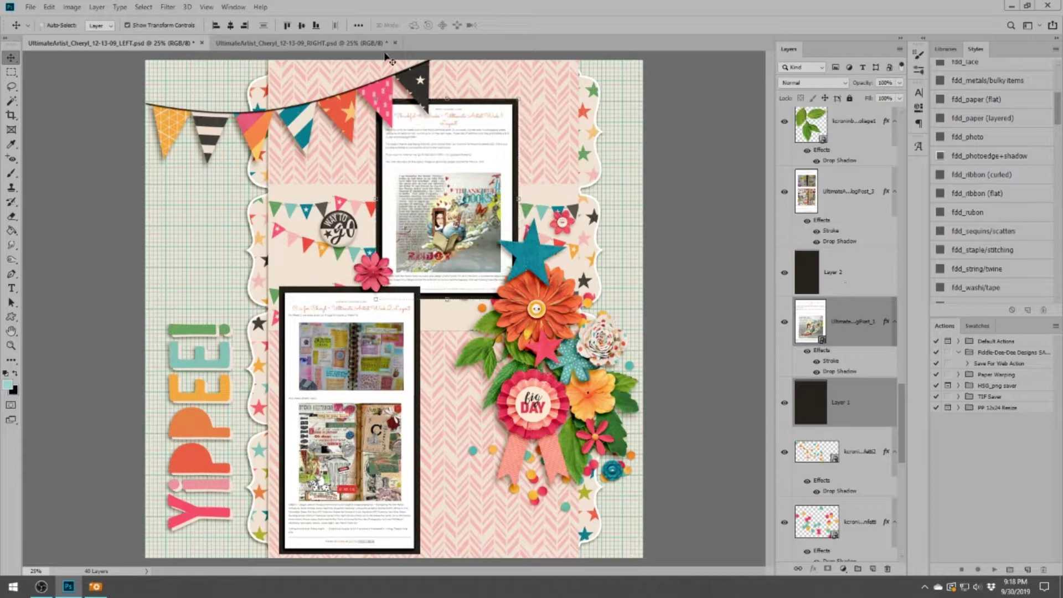
key(Delete)
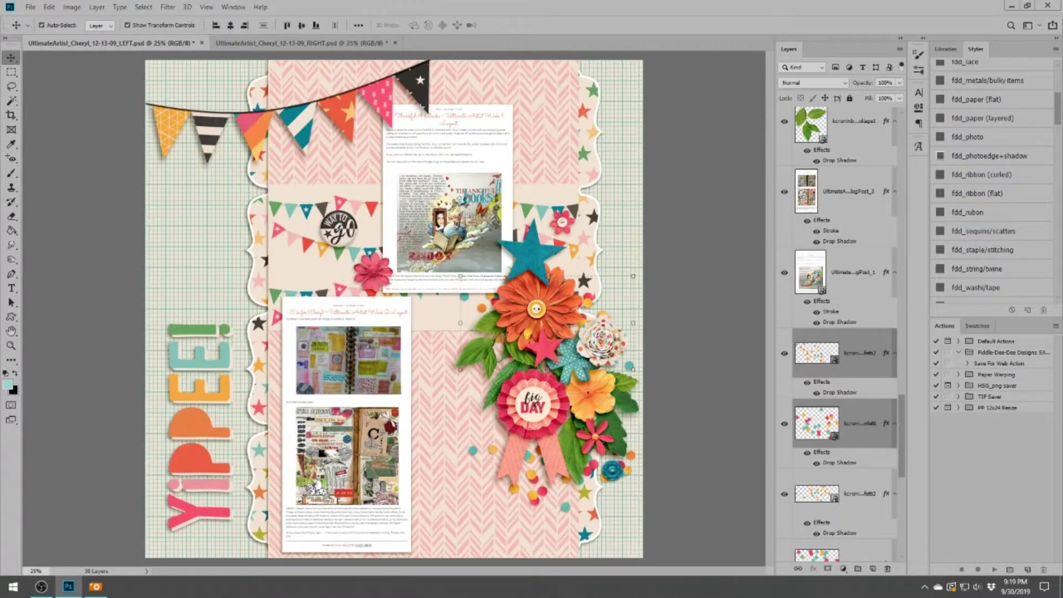
key(ctrl+Tab)
key(ctrl+Tab)
click(483, 164)
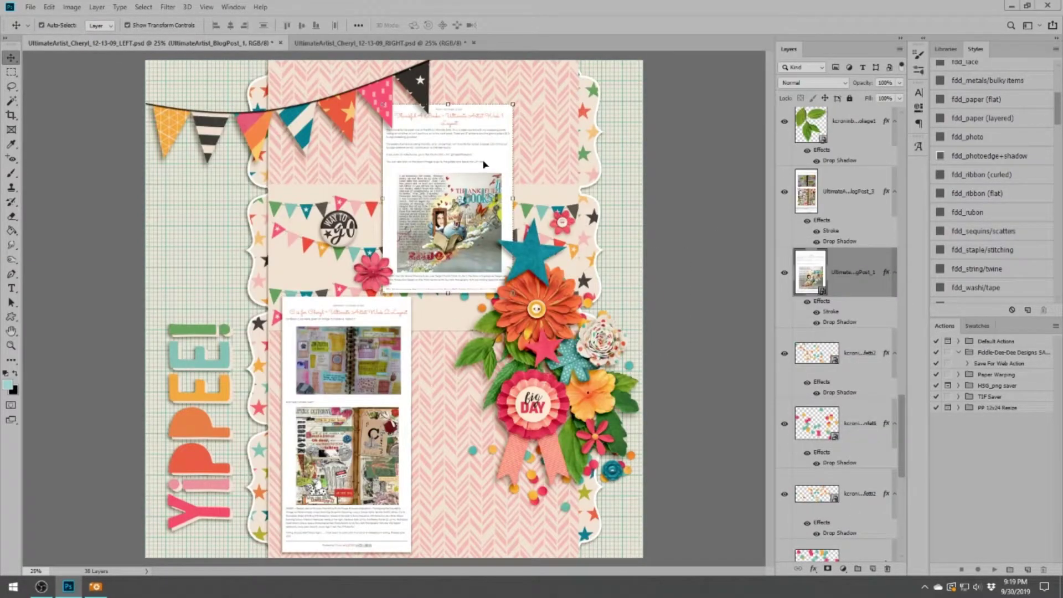
Paste teal solid paper beneath the screenshots and cut a mat around the top screenshot
key(ctrl+v)
key(ctrl+bracketleft)
key(m)
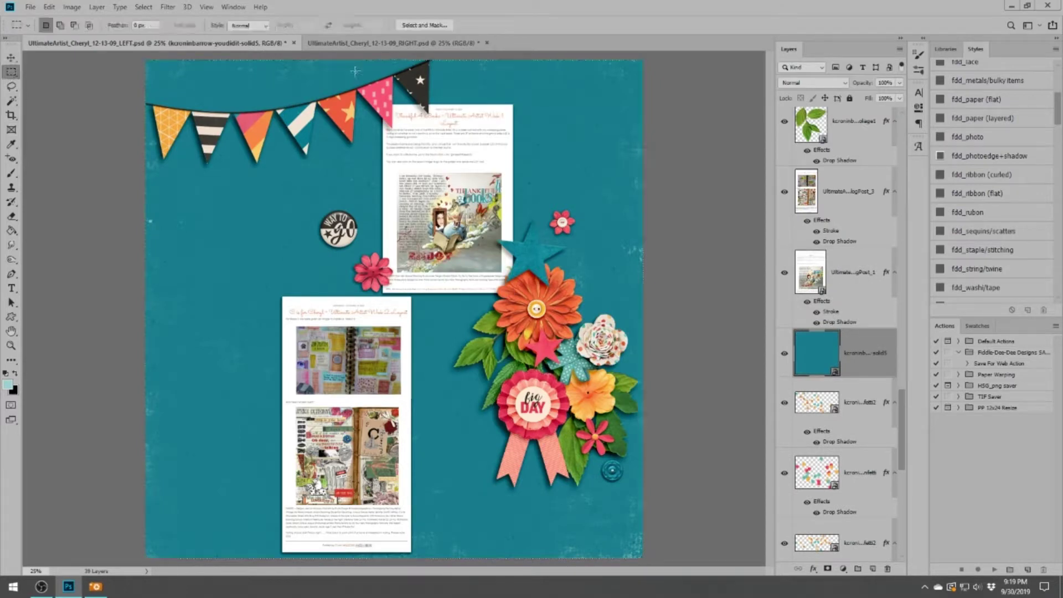
drag(517, 103, 375, 307)
drag(518, 100, 376, 301)
key(ctrl+j)
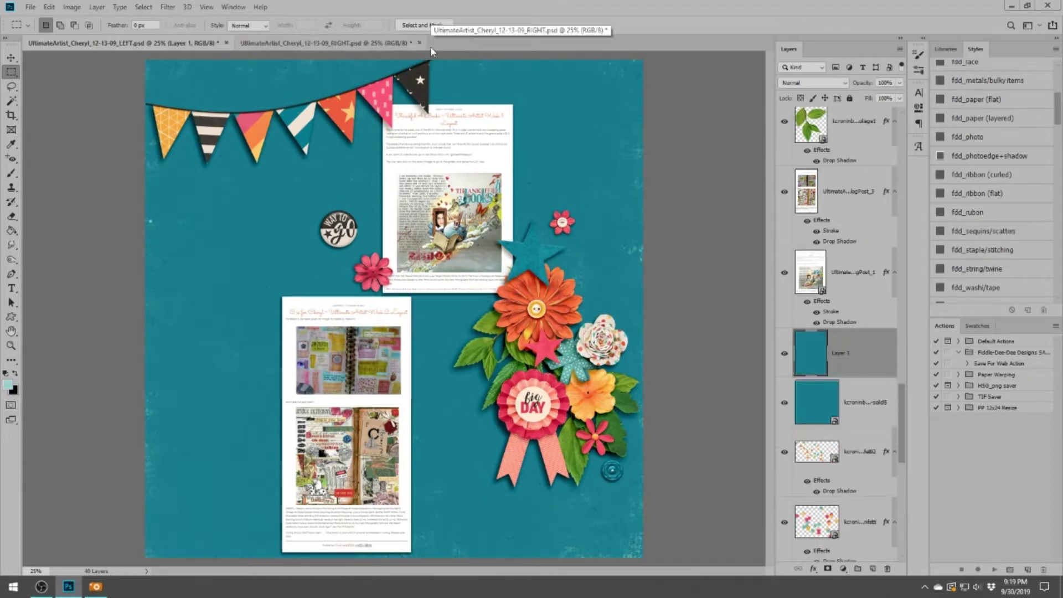
Cut a second teal mat around the lower screenshot and delete the teal paper backdrop
click(781, 382)
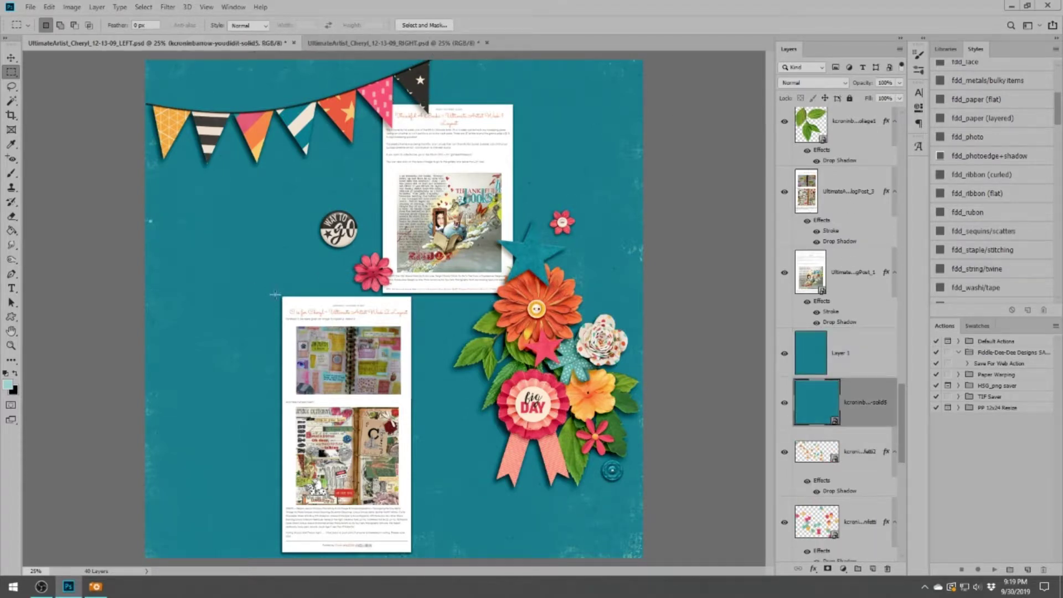
drag(276, 290, 418, 559)
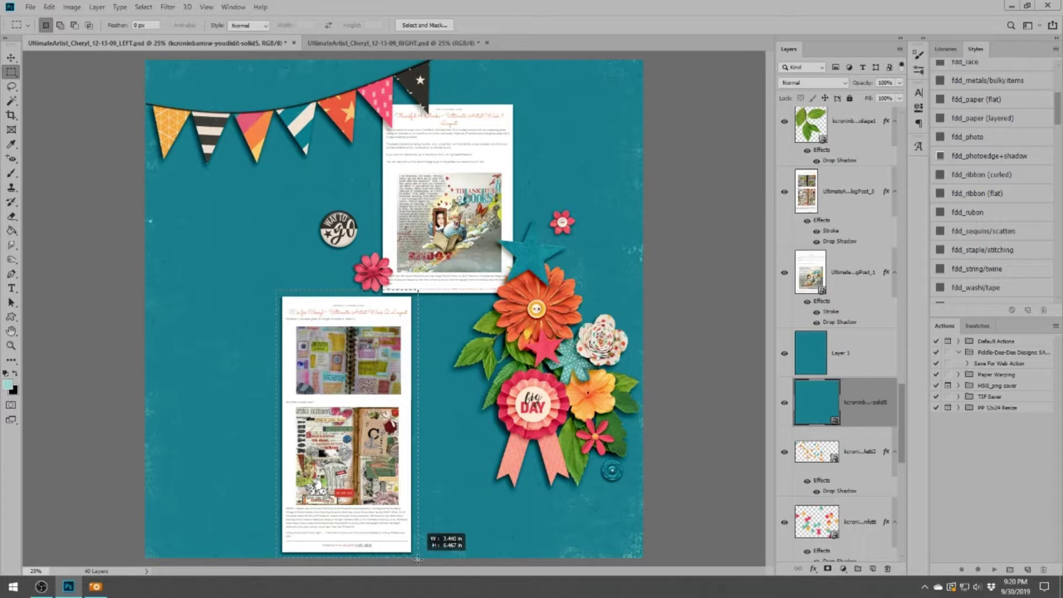
key(ctrl+j)
drag(842, 402, 841, 272)
right_click(842, 451)
click(853, 145)
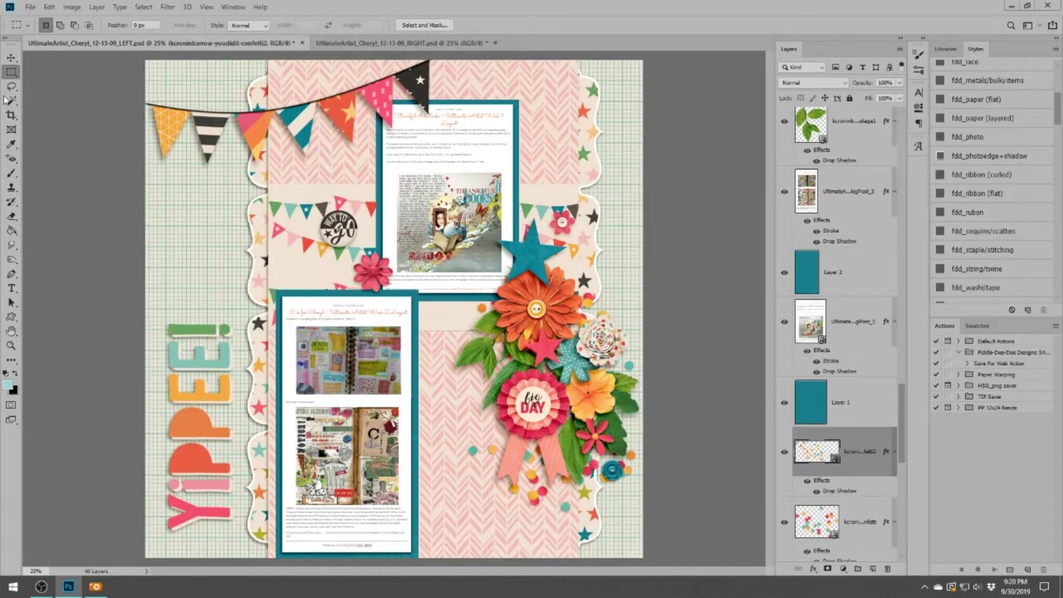
Reposition both left-page screenshots together with their teal mats
click(11, 57)
click(506, 201)
shift+click(506, 200)
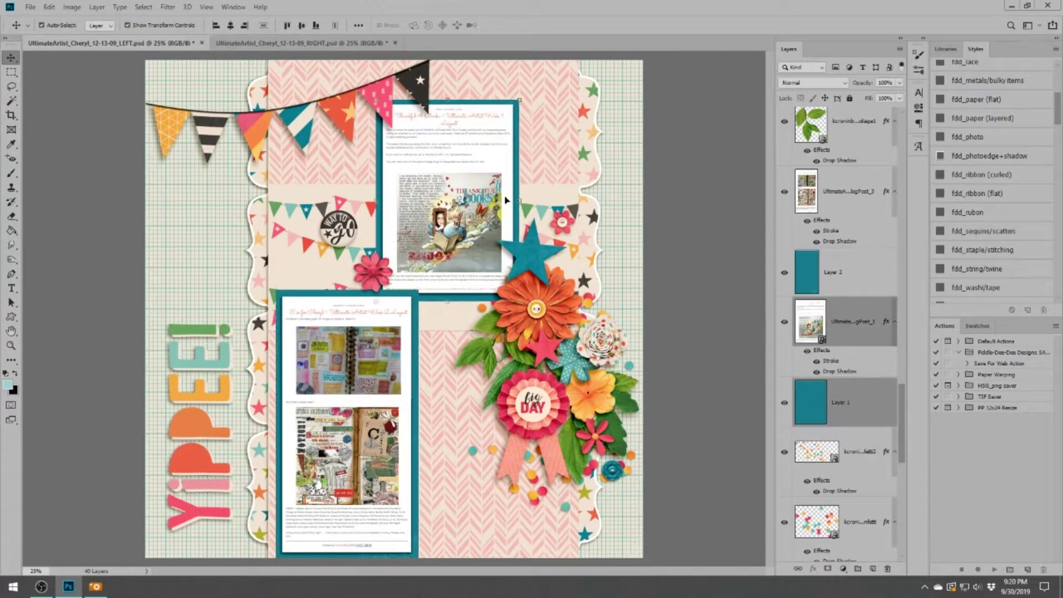
drag(506, 200, 509, 194)
click(366, 344)
drag(366, 344, 364, 340)
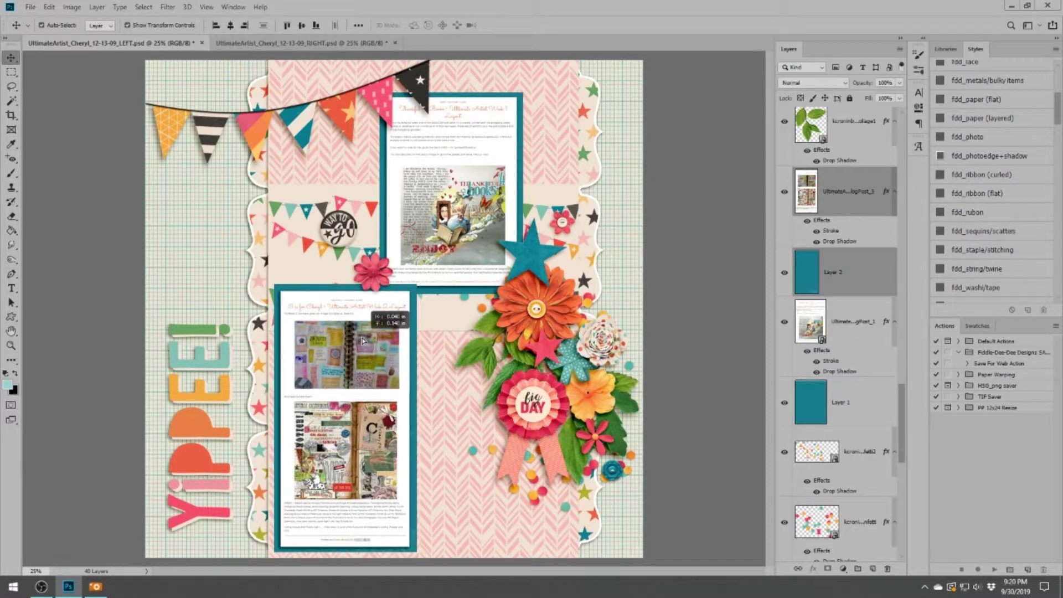
drag(397, 307, 404, 318)
key(ctrl+bracketleft)
key(ctrl+bracketleft)
drag(339, 227, 355, 249)
Select both teal mat layers and switch to the right page document
click(521, 177)
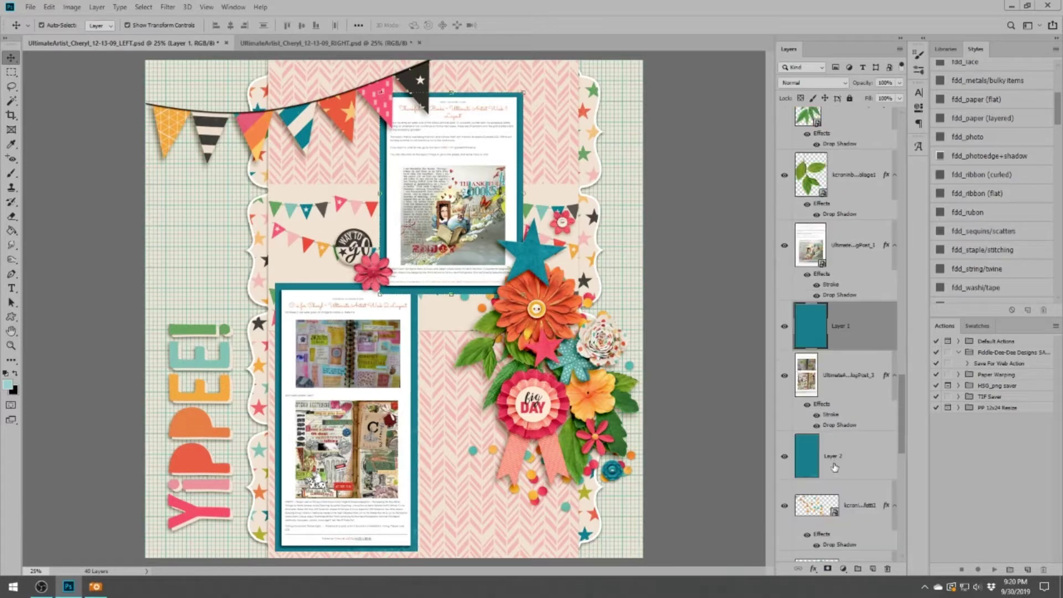
ctrl+click(848, 456)
scroll(991, 169, up, 1)
click(299, 42)
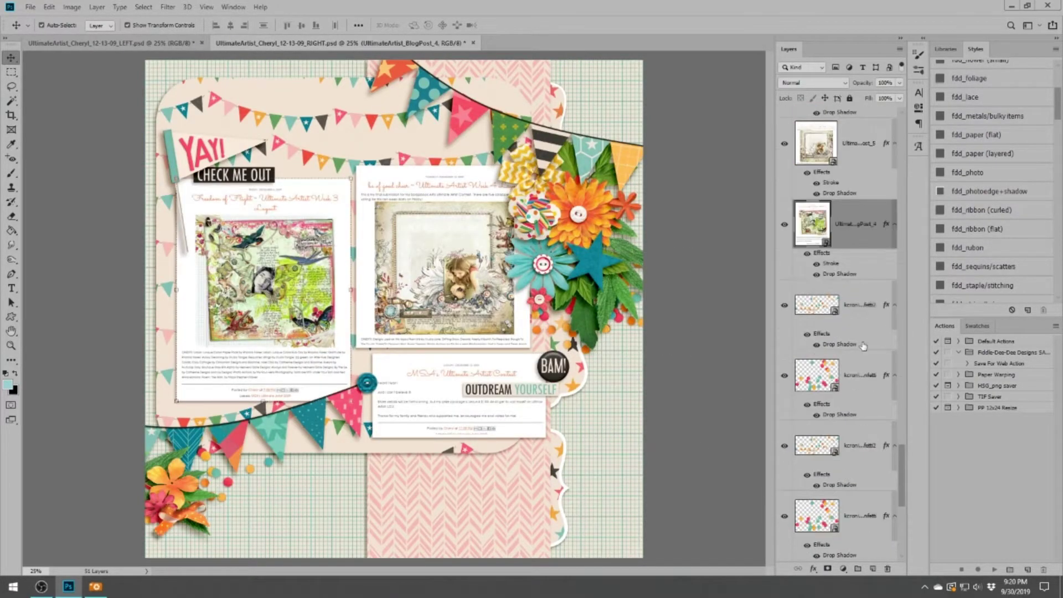
Paste teal solid paper on the right page and cut a mat around the left blog card
key(ctrl+v)
key(m)
drag(168, 172, 359, 407)
key(ctrl+j)
Cut teal mats for the middle and third blog cards, then remove the teal paper backdrop
click(858, 354)
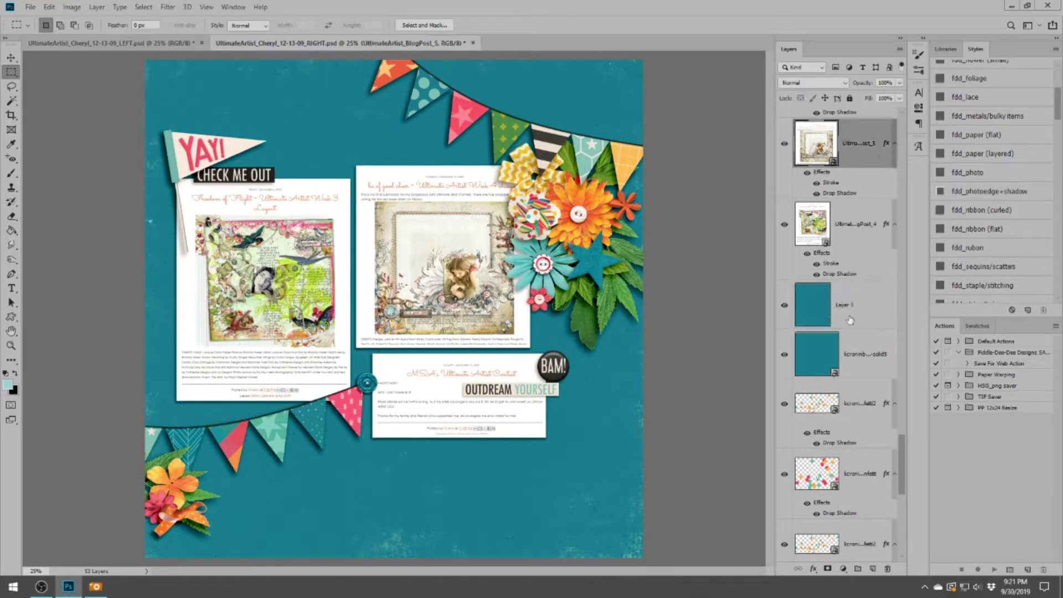
drag(351, 162, 539, 353)
key(ctrl+j)
click(860, 395)
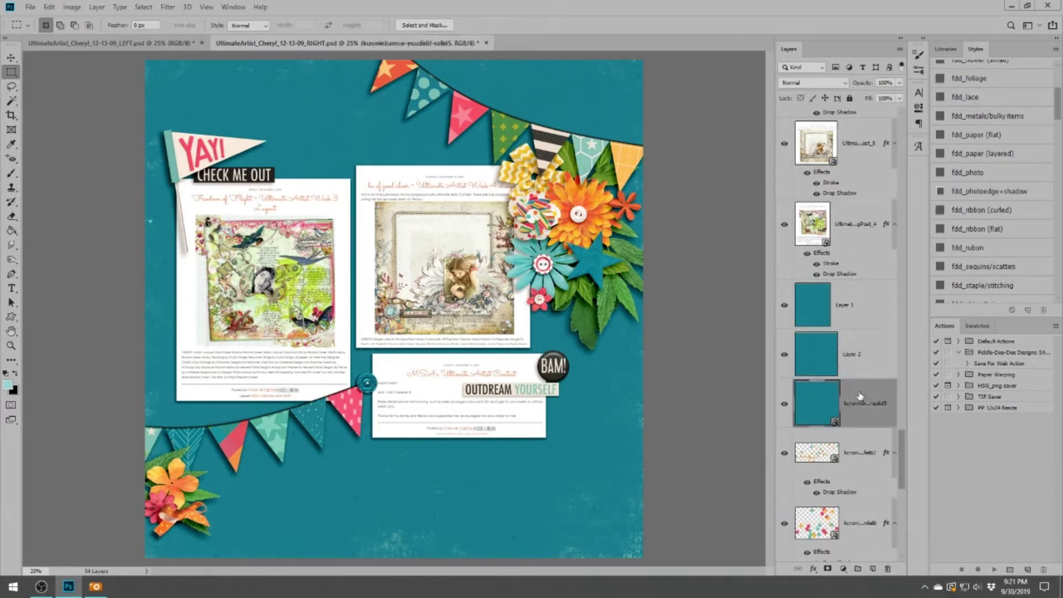
key(ctrl+j)
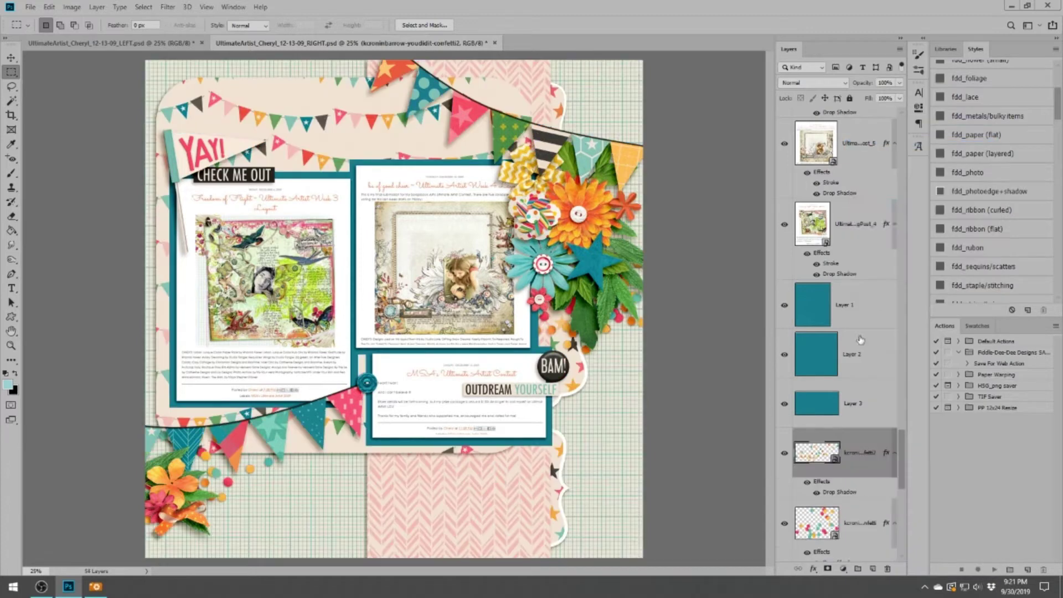
key(ctrl+])
key(ctrl+])
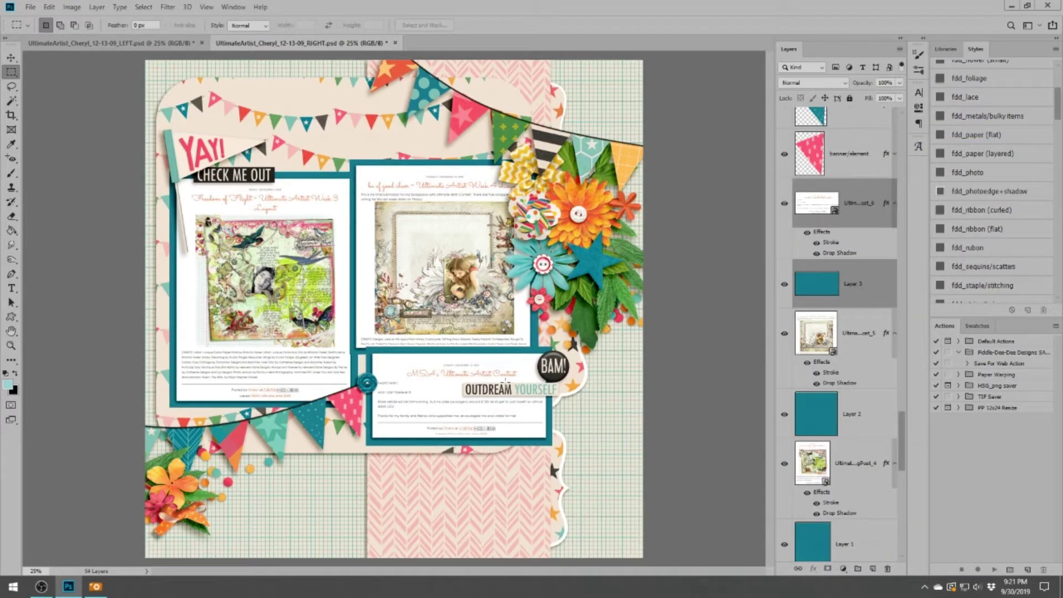
Shift the bottom and middle blog cards with their mats, and move the yellow flower right
key(v)
drag(486, 361, 491, 370)
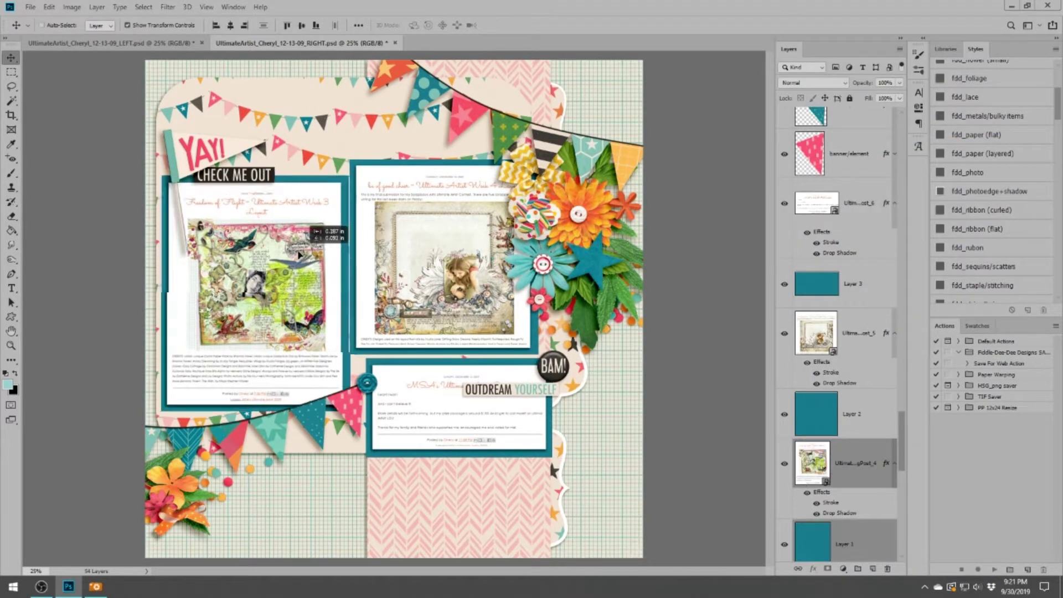
click(864, 332)
shift+click(864, 414)
drag(462, 276, 459, 274)
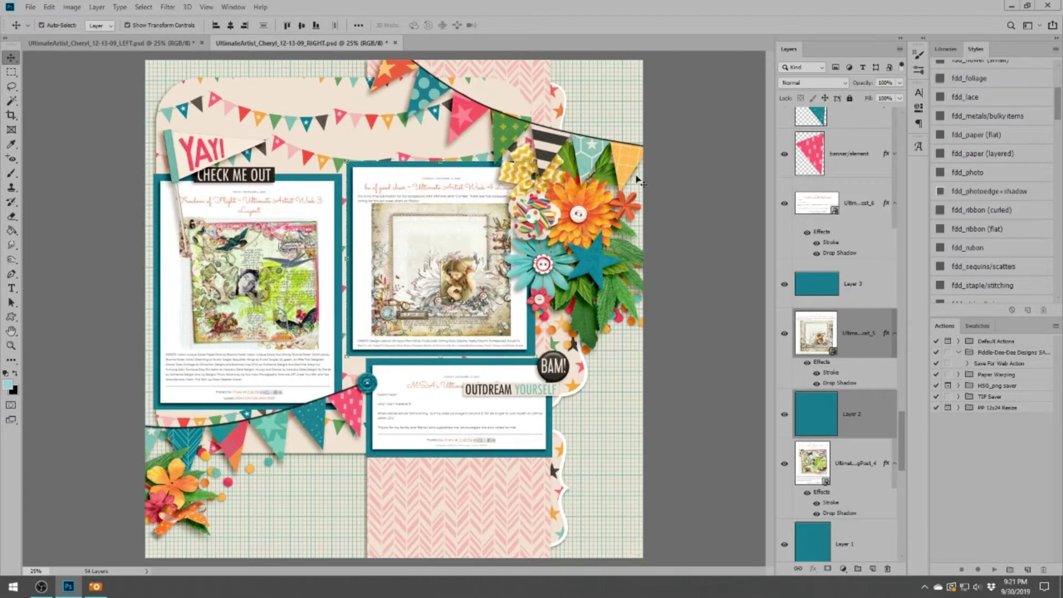
drag(501, 203, 530, 205)
Move the YAY banner left and OUTDREAM YOURSELF down, then place ACHIEVEMENT word art at lower left
click(531, 204)
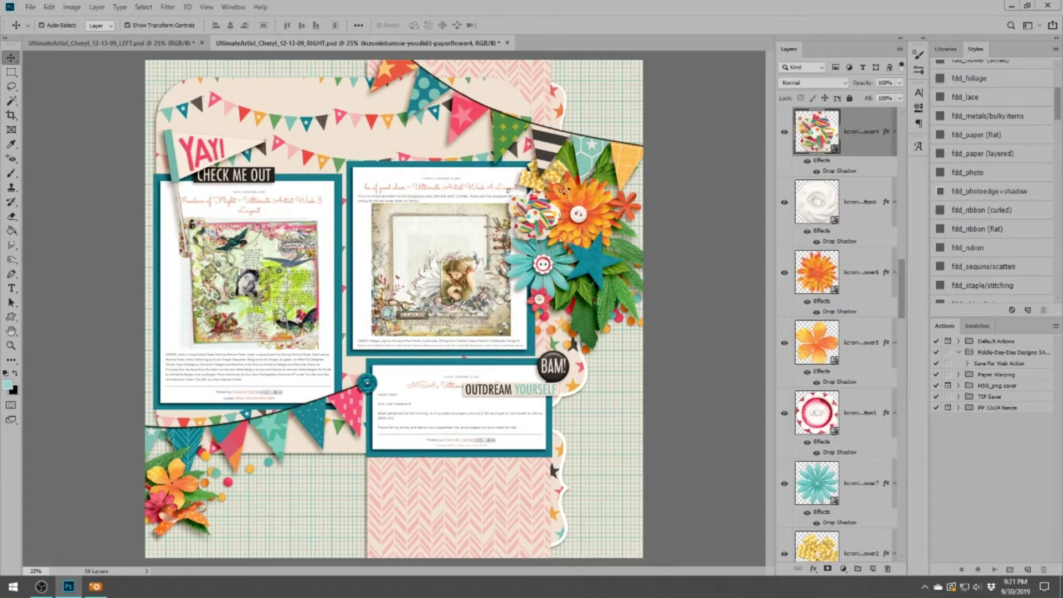
drag(238, 145, 226, 145)
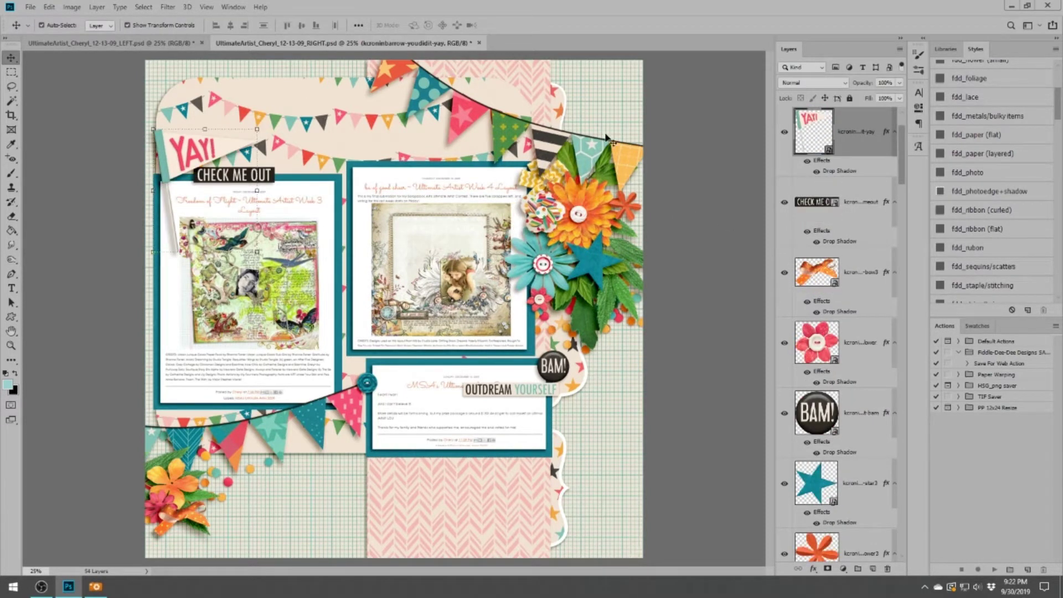
drag(555, 394, 577, 388)
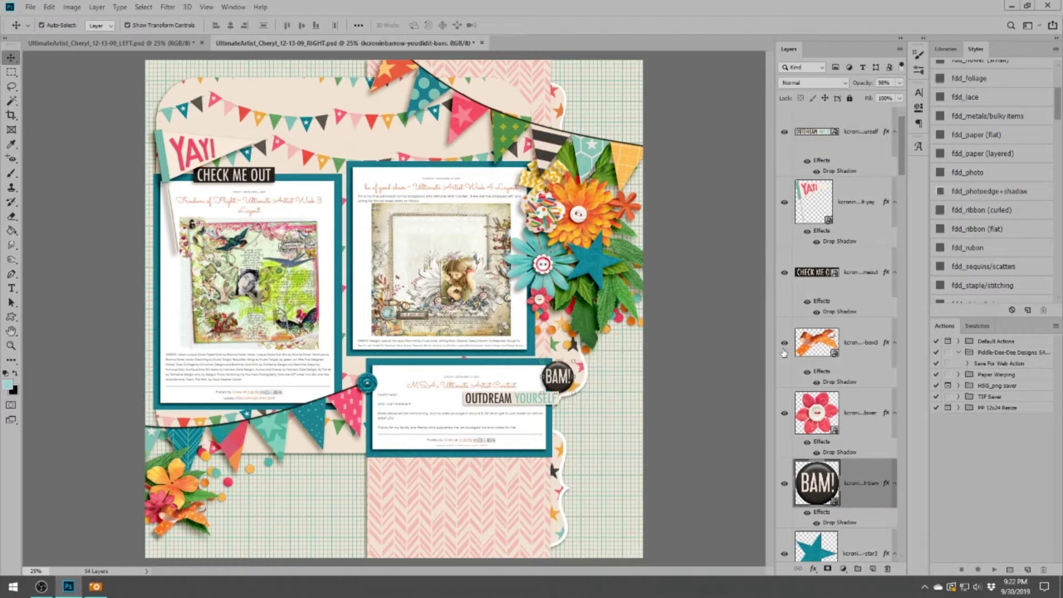
key(Return)
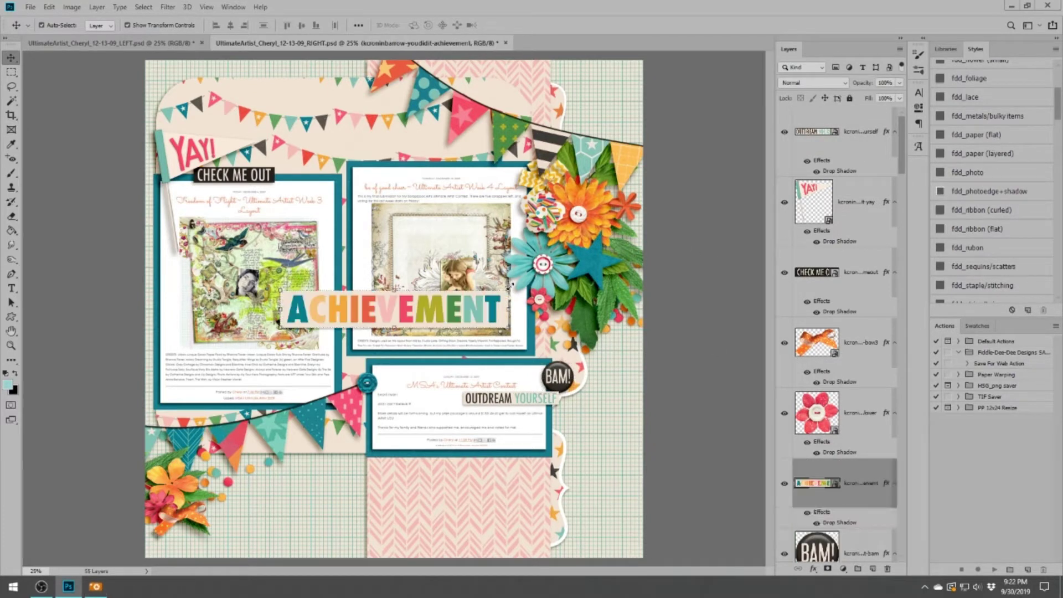
drag(421, 249, 313, 468)
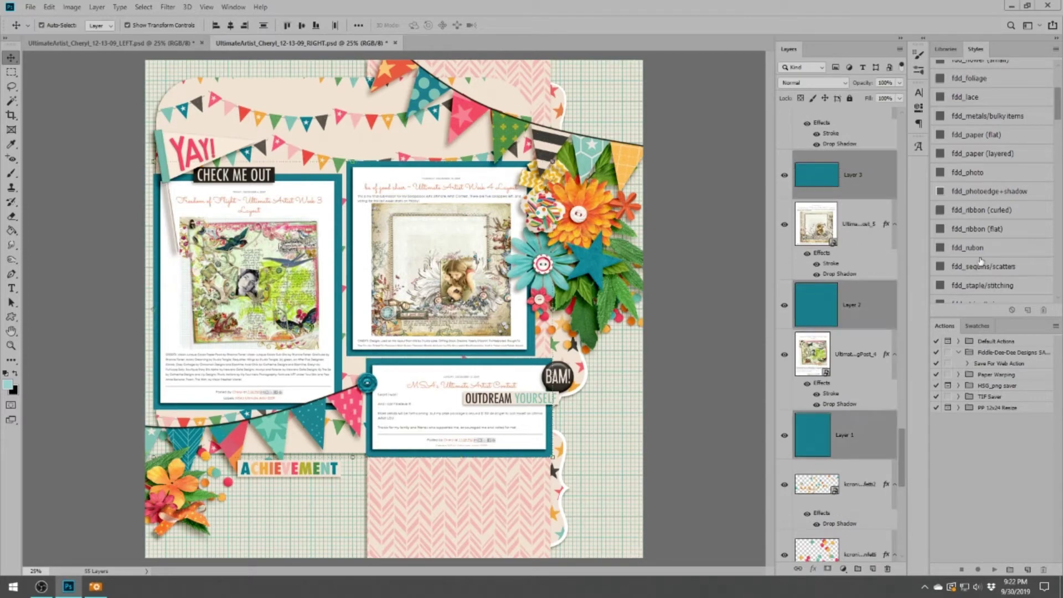
Clear the stroke from the three right-page BlogPost layers, leaving only their drop shadow
key(ctrl+Tab)
right_click(843, 117)
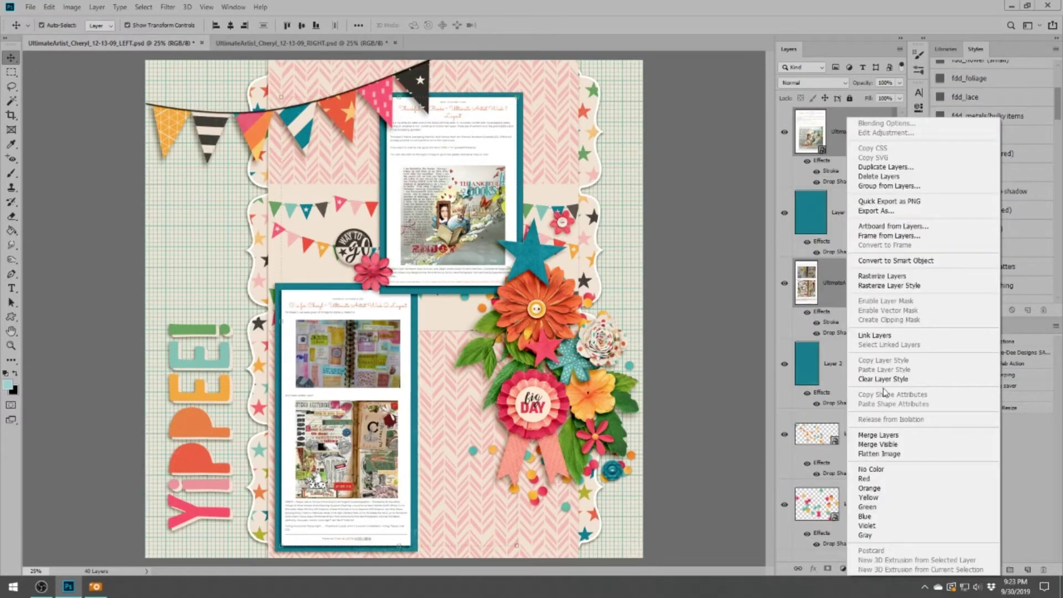
key(Escape)
drag(814, 144, 665, 330)
click(859, 354)
ctrl+click(859, 203)
ctrl+click(856, 505)
right_click(872, 282)
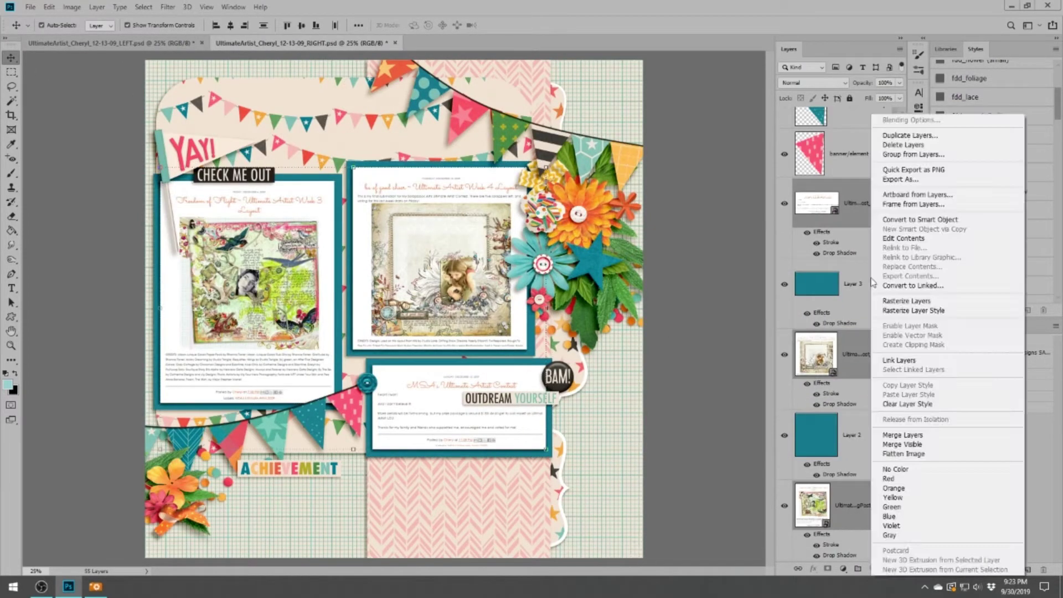
click(908, 404)
Compare with the left page's paper block and YIPPEE word art, then return to the right page
key(ctrl+Tab)
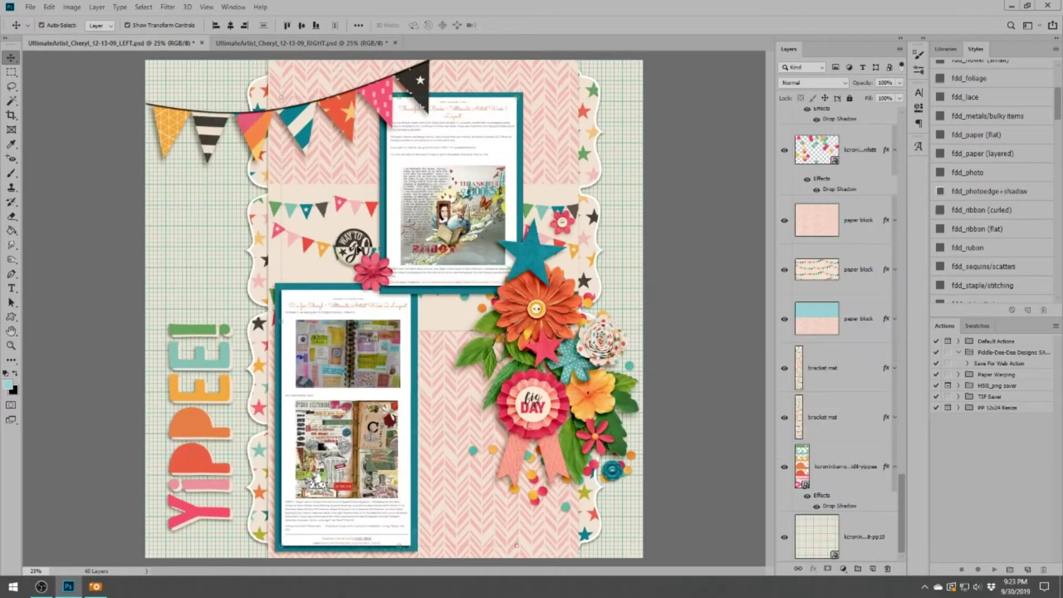
click(554, 202)
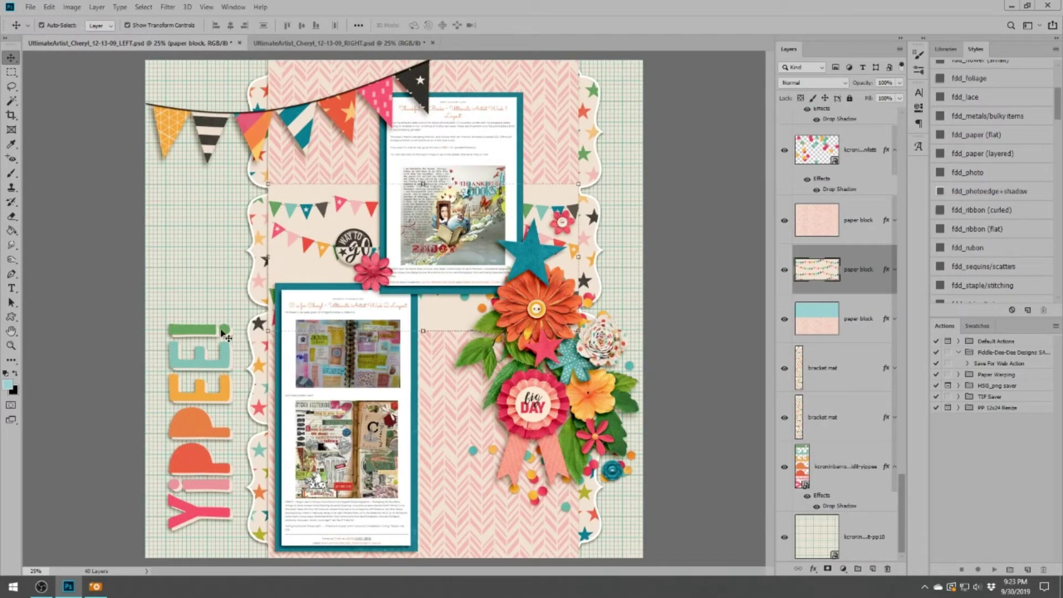
click(221, 333)
key(ctrl+Tab)
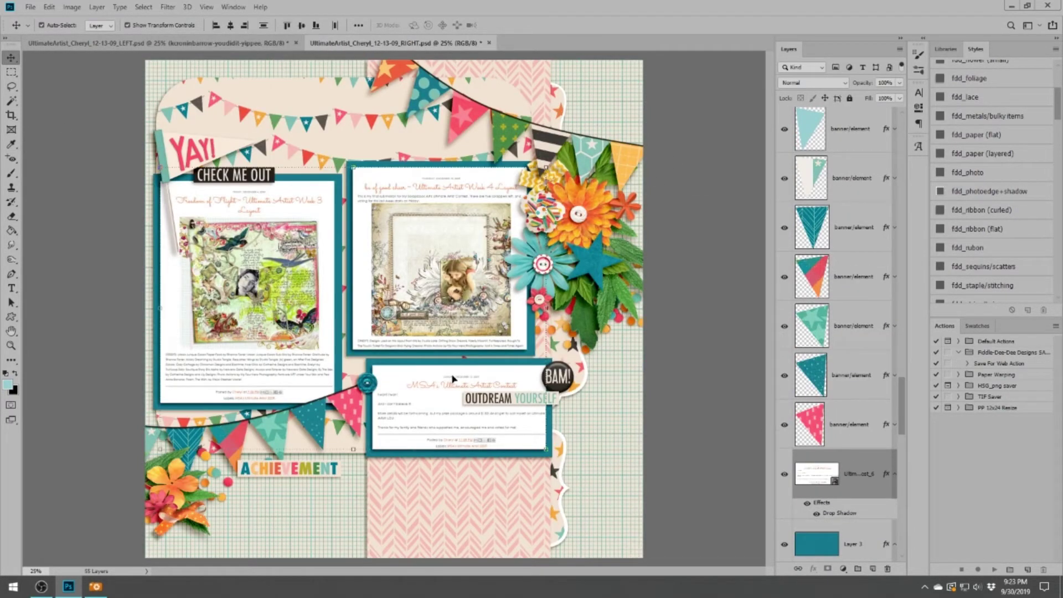